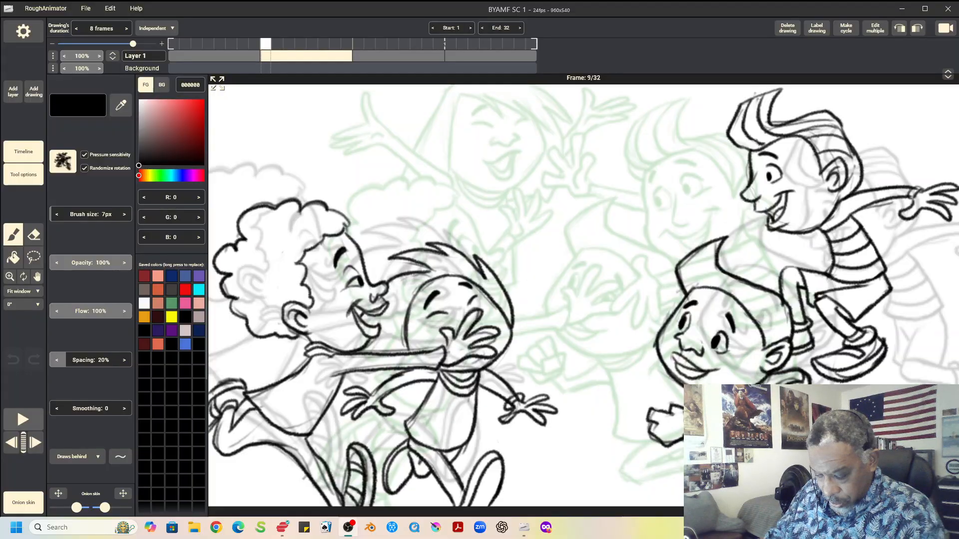
Show the whole drawing at 100% zoom with all characters in view and play the animation
{"action": "left_click", "coordinate": [23, 291]}
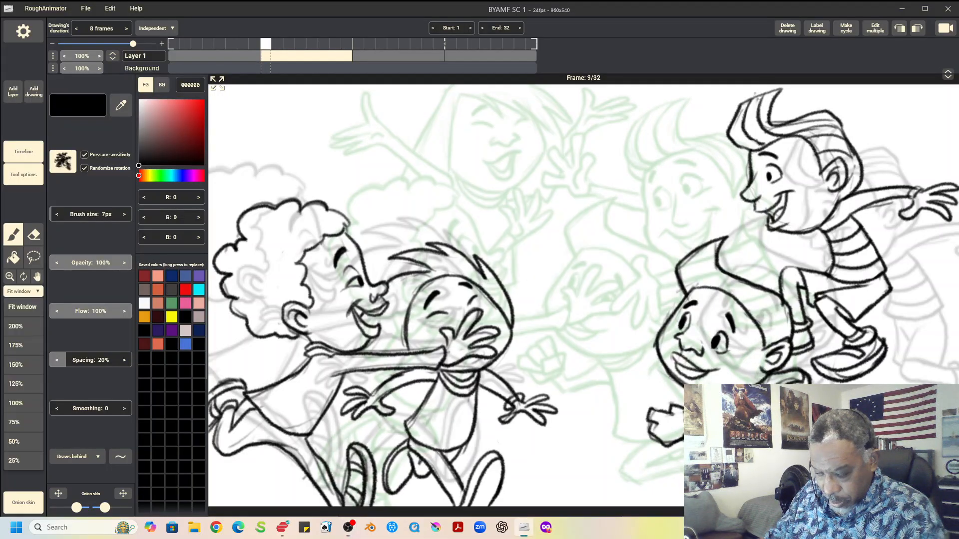
{"action": "left_click", "coordinate": [16, 402]}
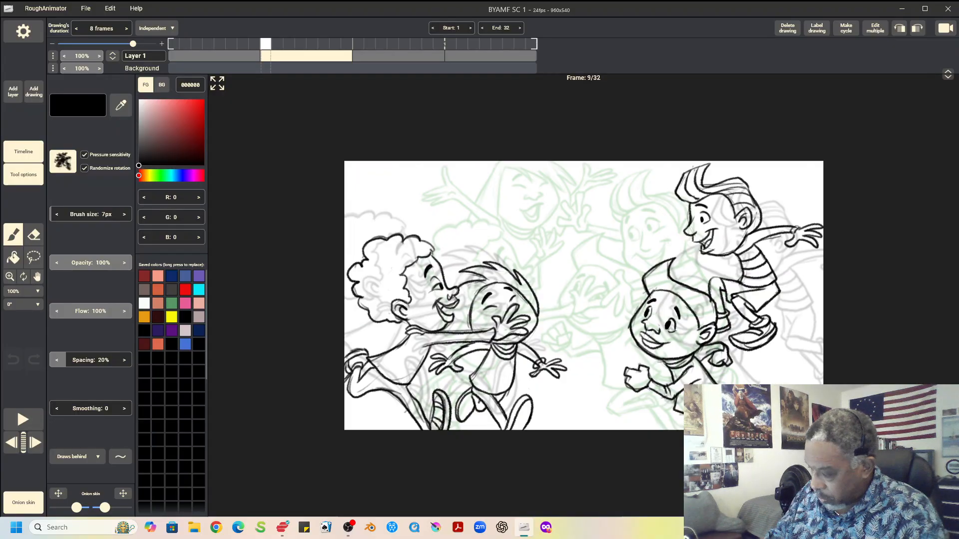
{"action": "left_click", "coordinate": [37, 277]}
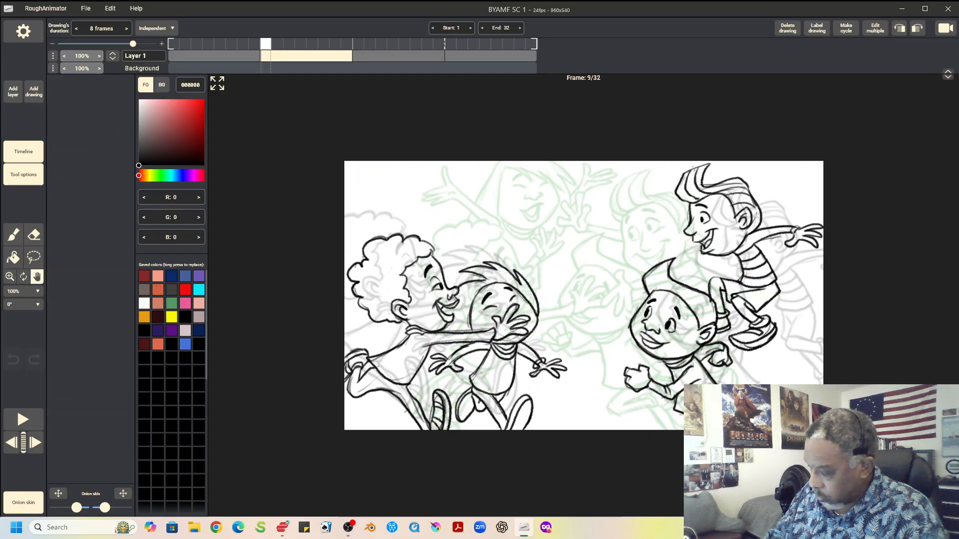
{"action": "left_click_drag", "start_coordinate": [583, 296], "coordinate": [451, 215]}
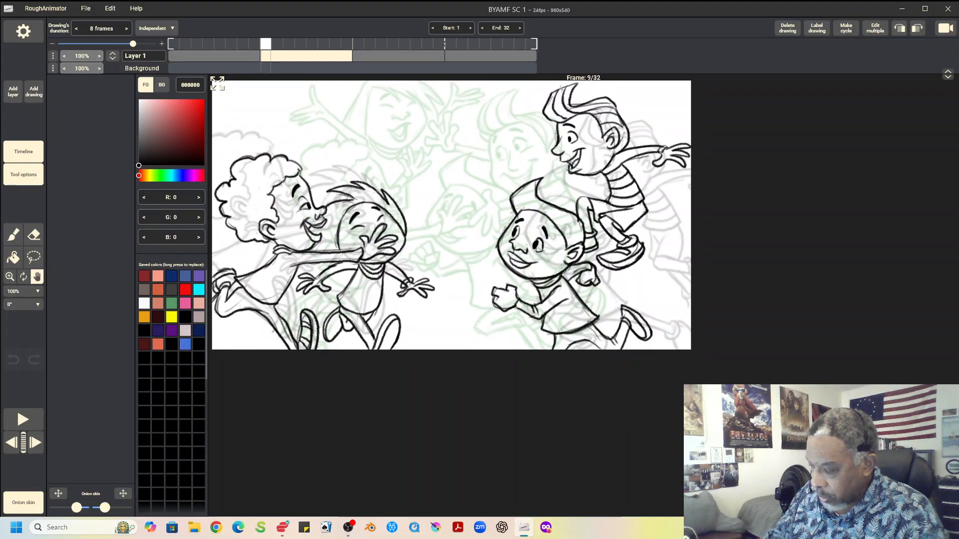
{"action": "key", "text": "space"}
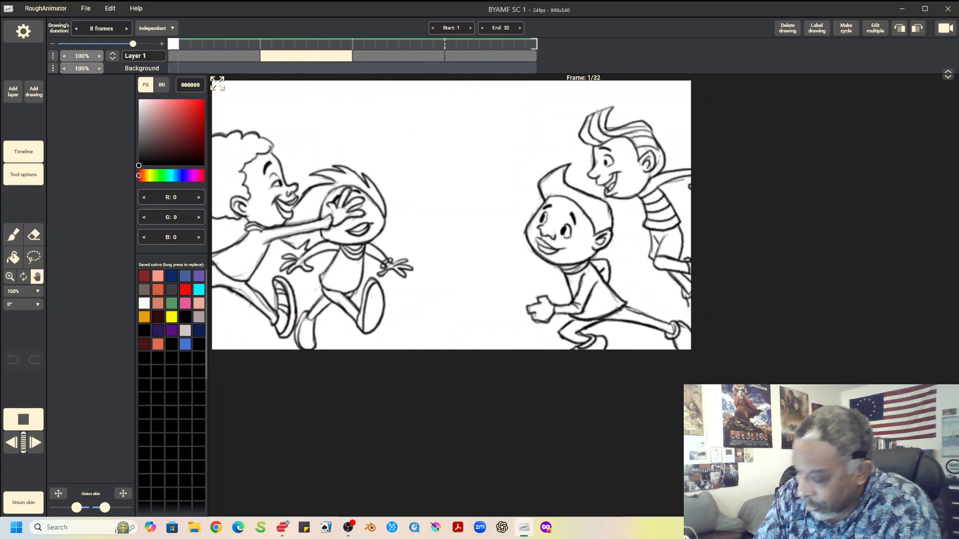
{"action": "key", "text": "space"}
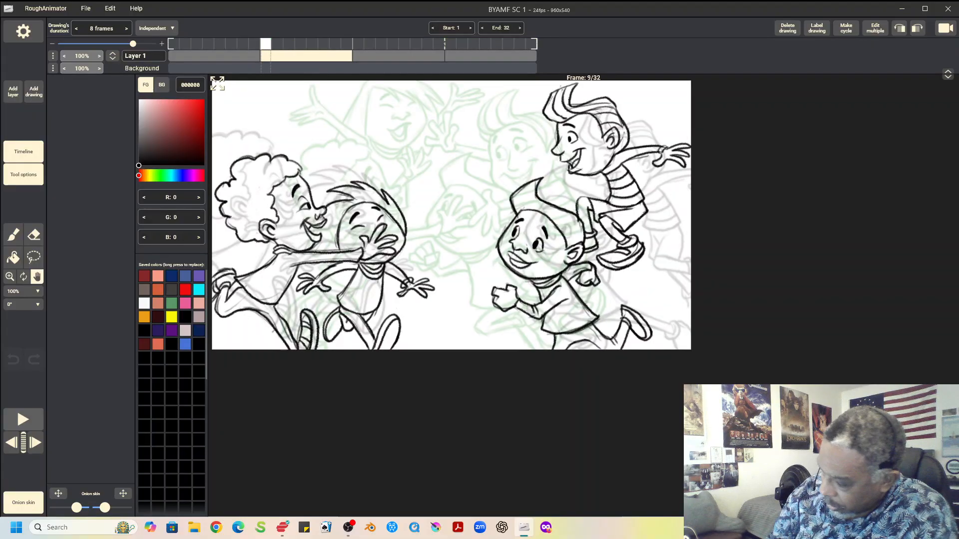
Flip through the key drawings at frames 1, 9, 17 and 25 to examine how the children's poses progress
{"action": "key", "text": "Right"}
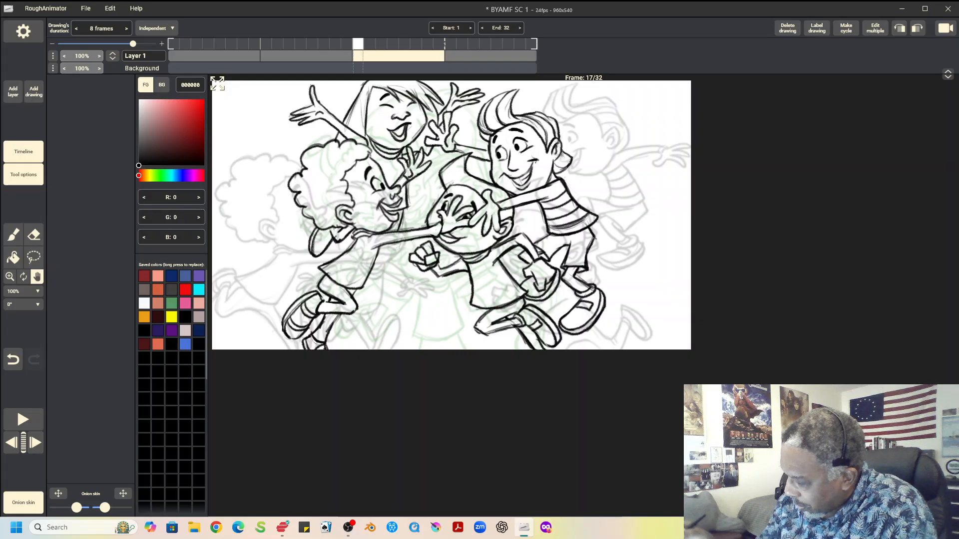
{"action": "key", "text": "Right"}
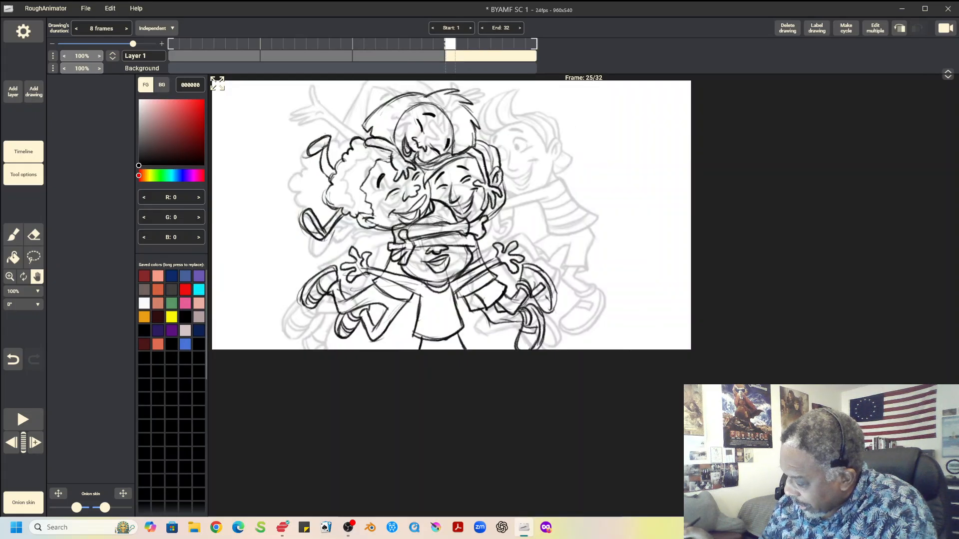
{"action": "key", "text": "Left"}
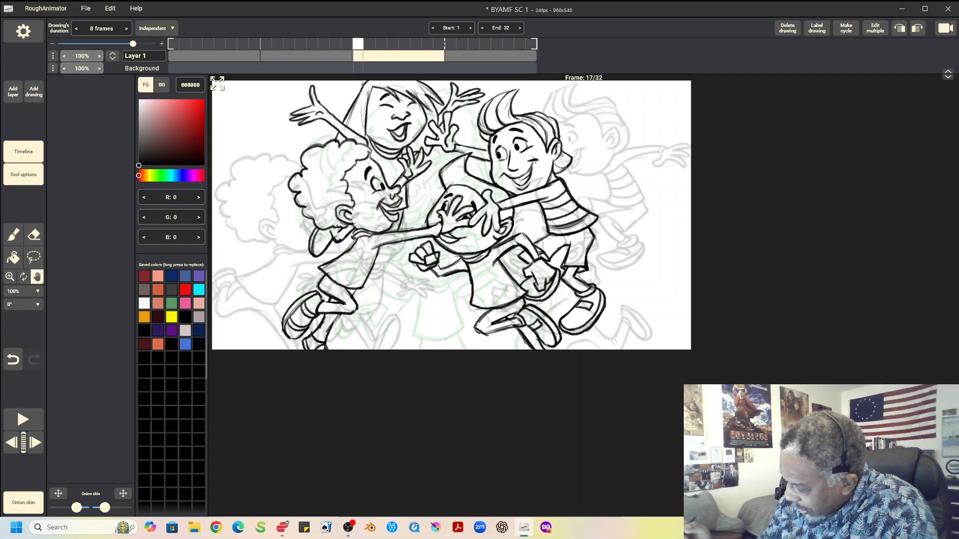
{"action": "key", "text": "Left"}
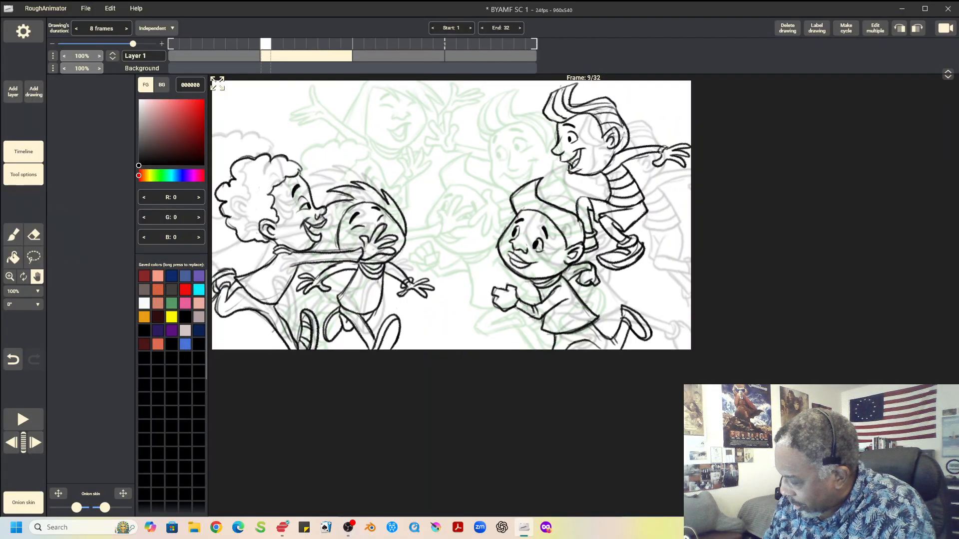
{"action": "key", "text": "Left"}
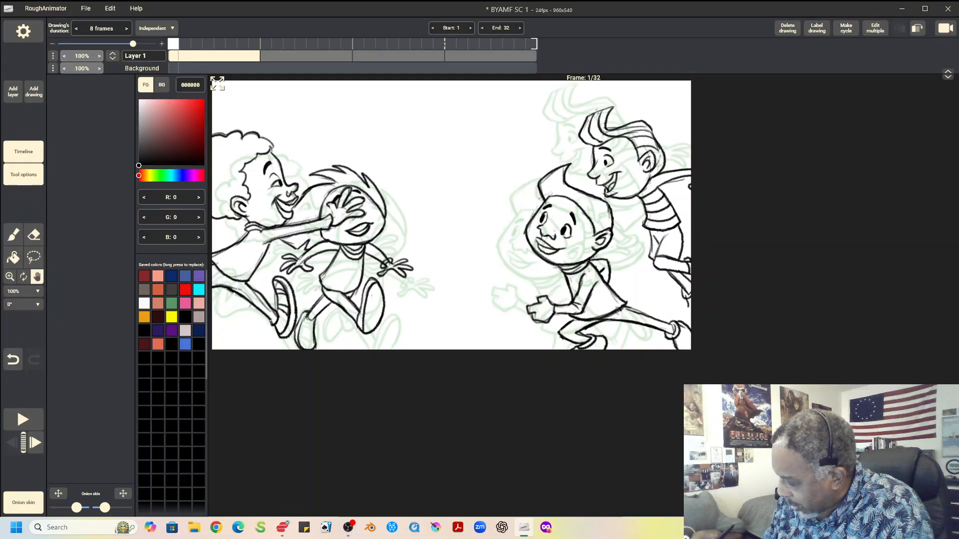
{"action": "key", "text": "Right"}
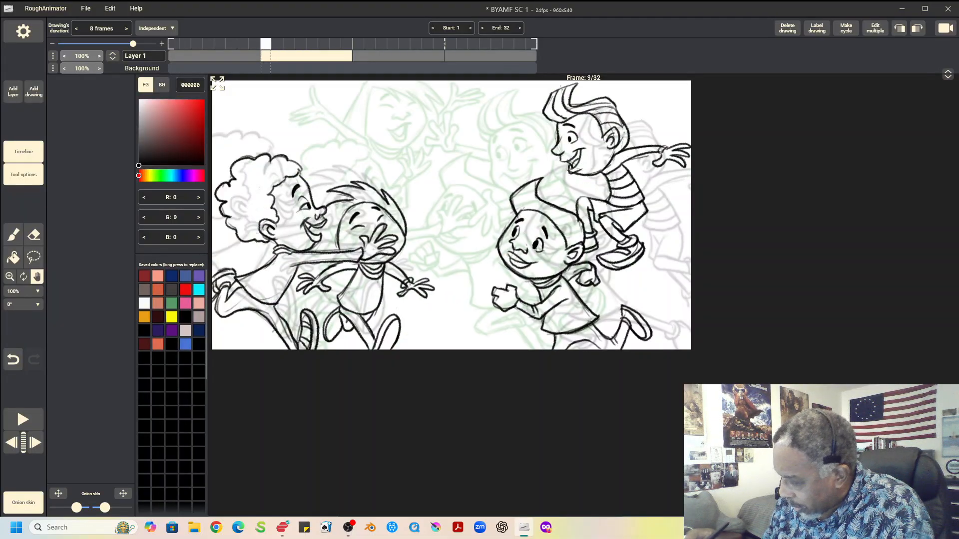
{"action": "key", "text": "Left"}
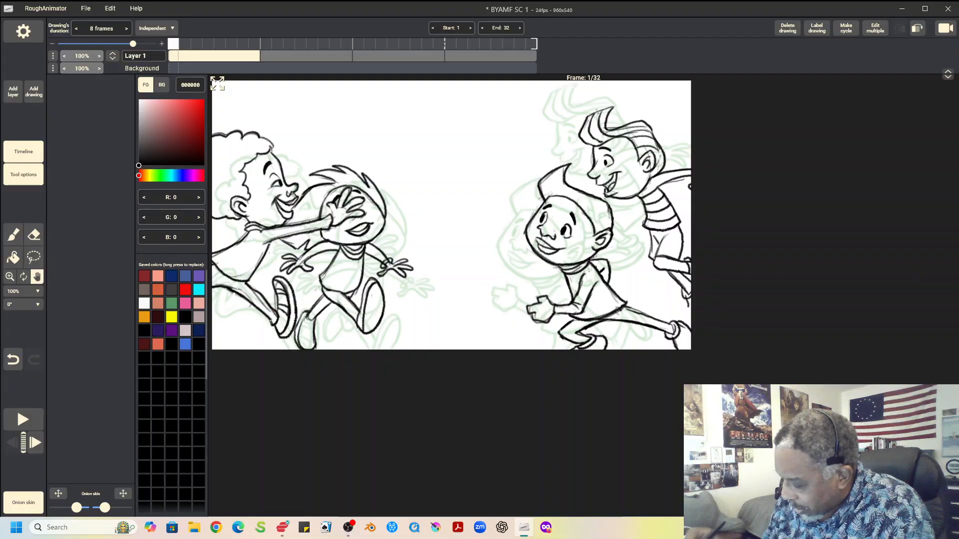
{"action": "key", "text": "Right"}
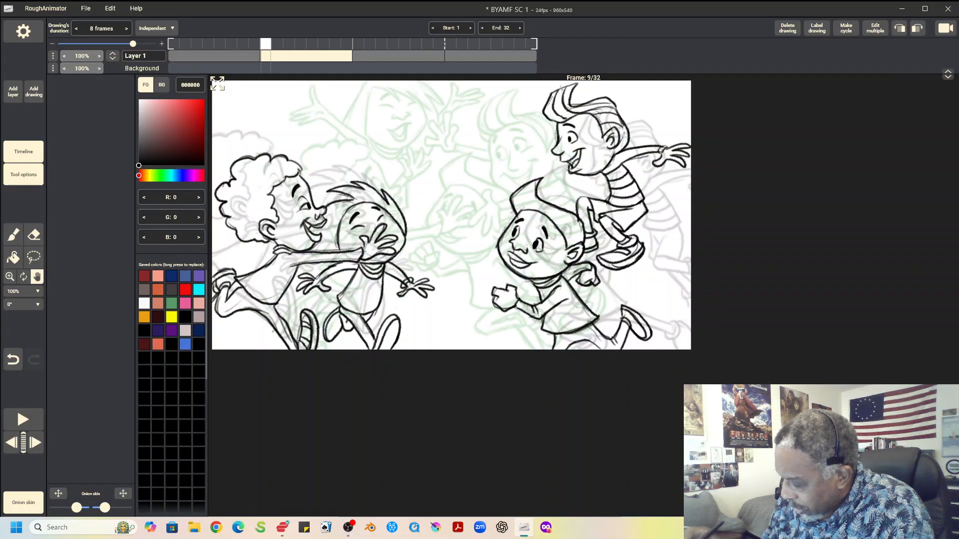
{"action": "key", "text": "Right"}
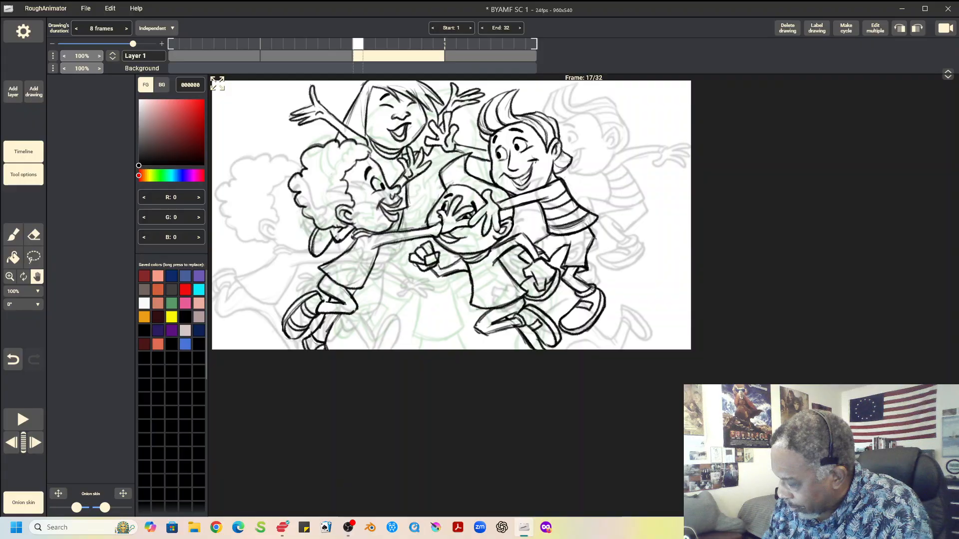
{"action": "key", "text": "Left"}
{"action": "key", "text": "Left"}
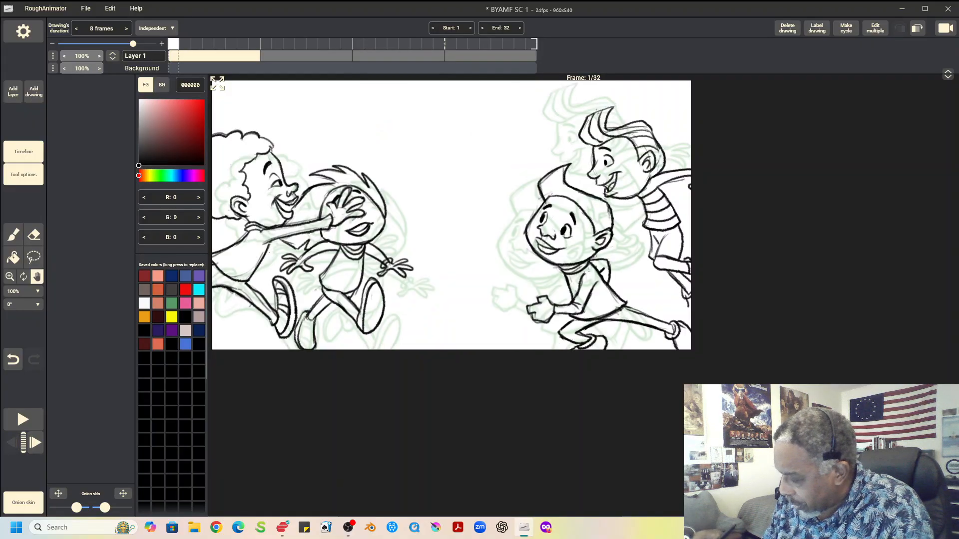
{"action": "key", "text": "Right"}
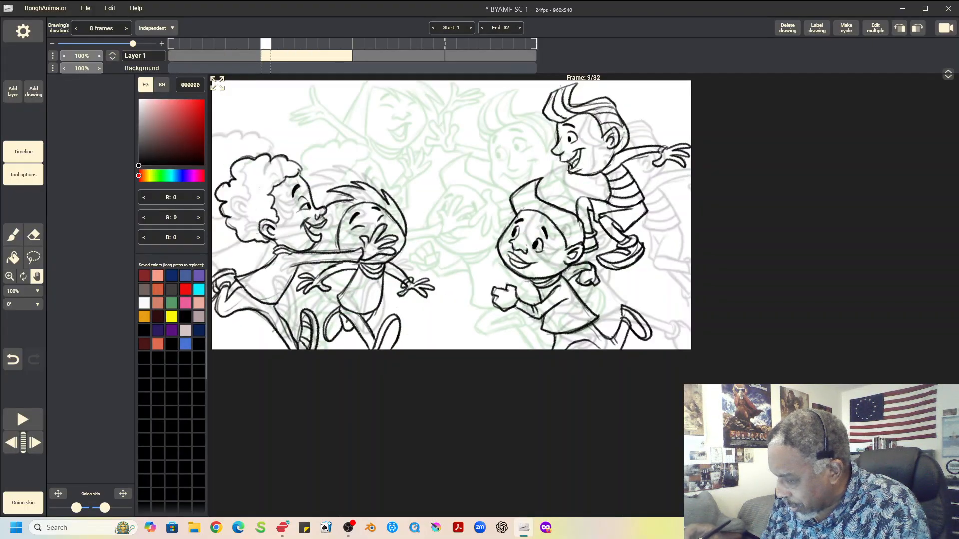
Compare the frame 9 and frame 17 drawings repeatedly to examine the movement between the running and leaping poses
{"action": "key", "text": "Right"}
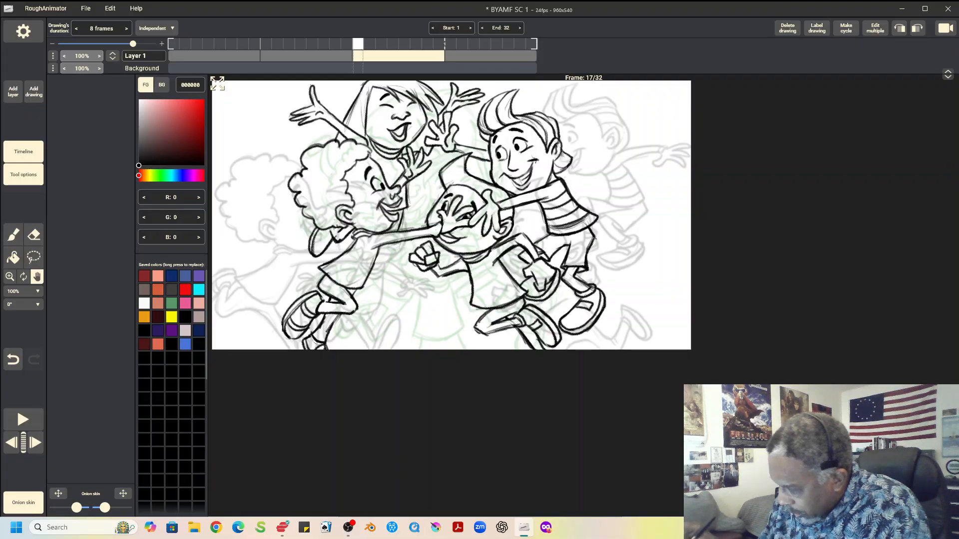
{"action": "key", "text": "Left"}
{"action": "key", "text": "Right"}
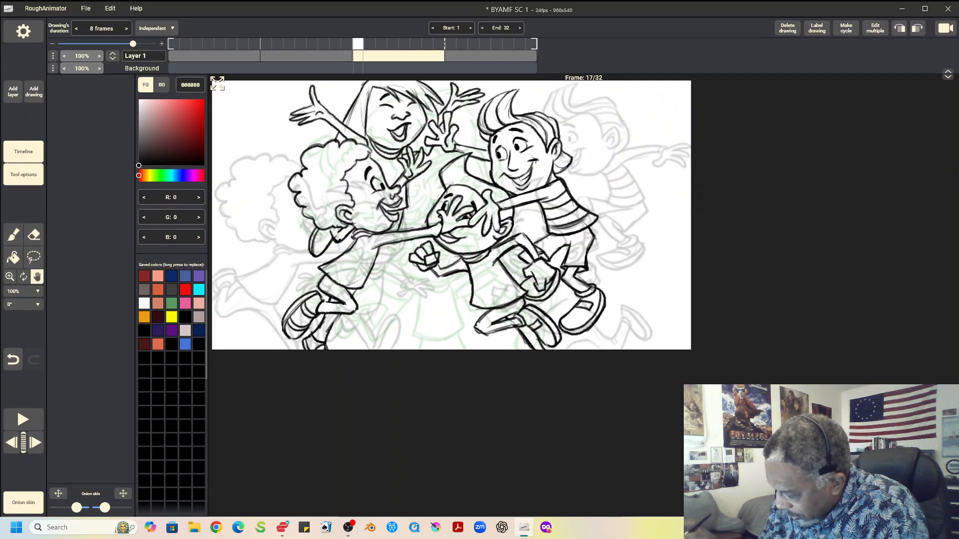
{"action": "key", "text": "Right"}
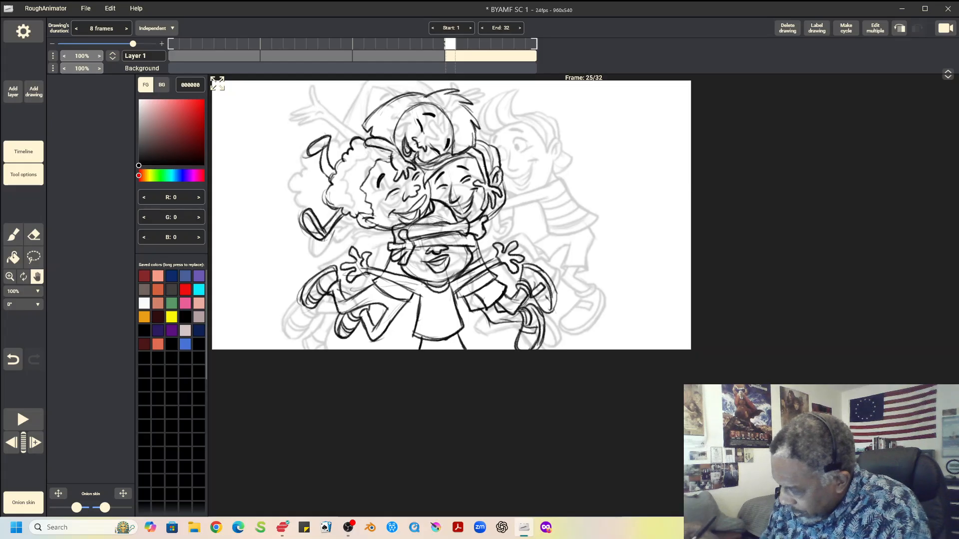
{"action": "key", "text": "Left"}
{"action": "key", "text": "Left"}
{"action": "key", "text": "Right"}
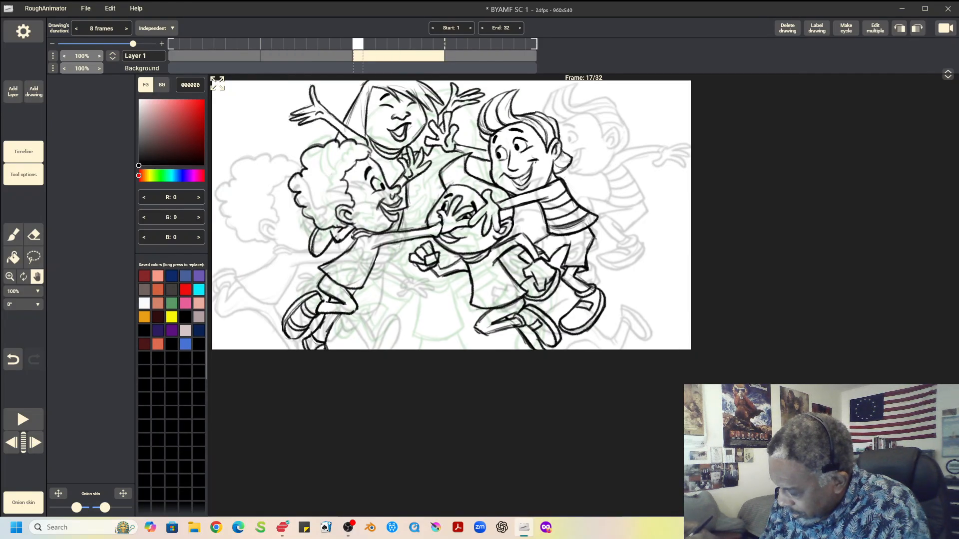
{"action": "key", "text": "Left"}
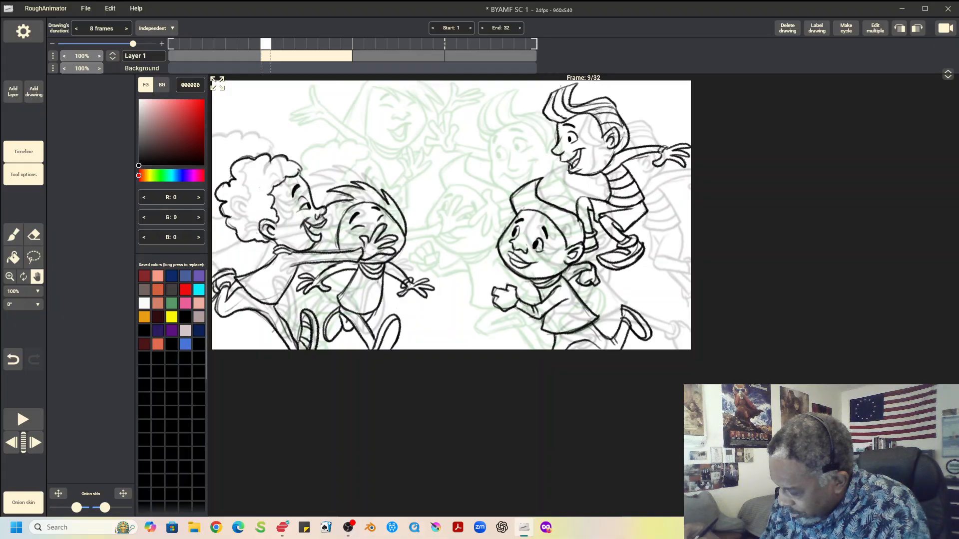
{"action": "key", "text": "Right"}
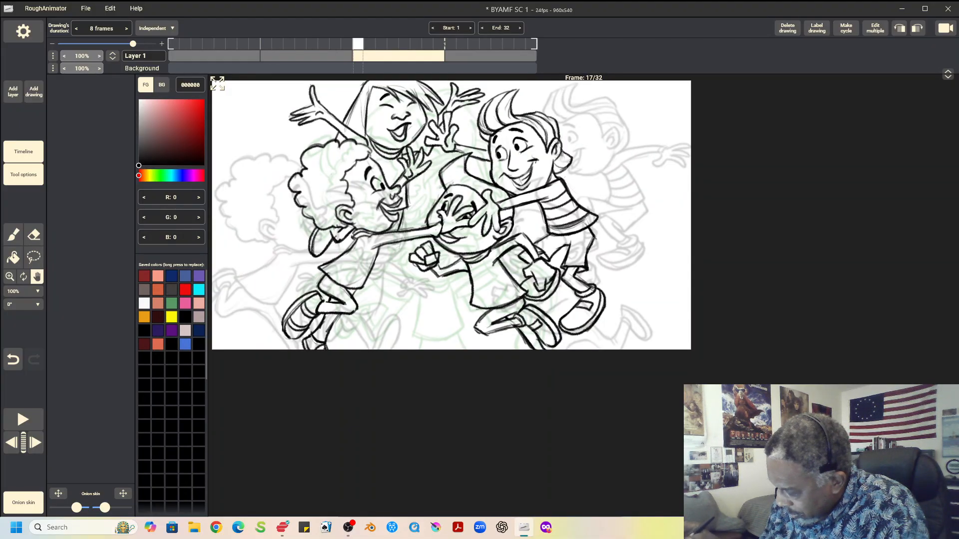
{"action": "key", "text": "Left"}
{"action": "key", "text": "Right"}
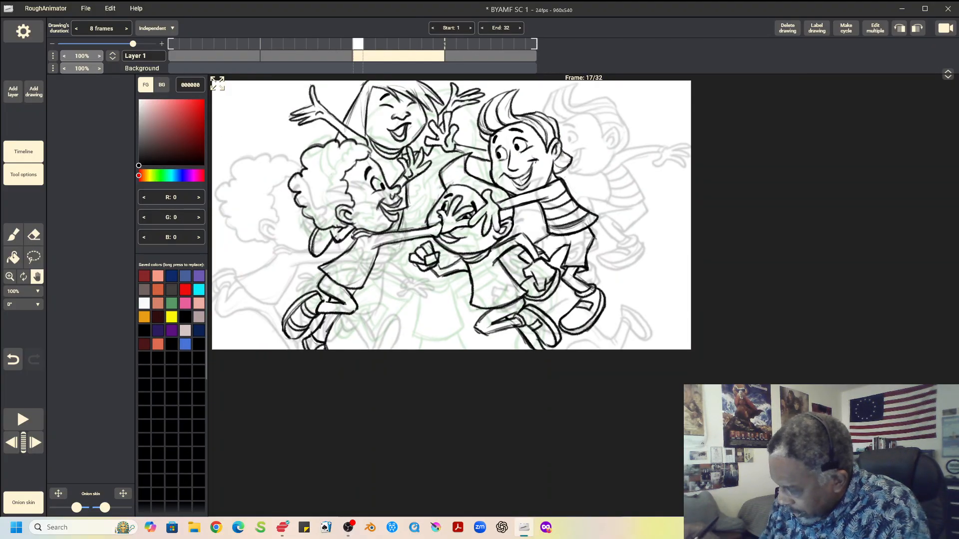
{"action": "key", "text": "Left"}
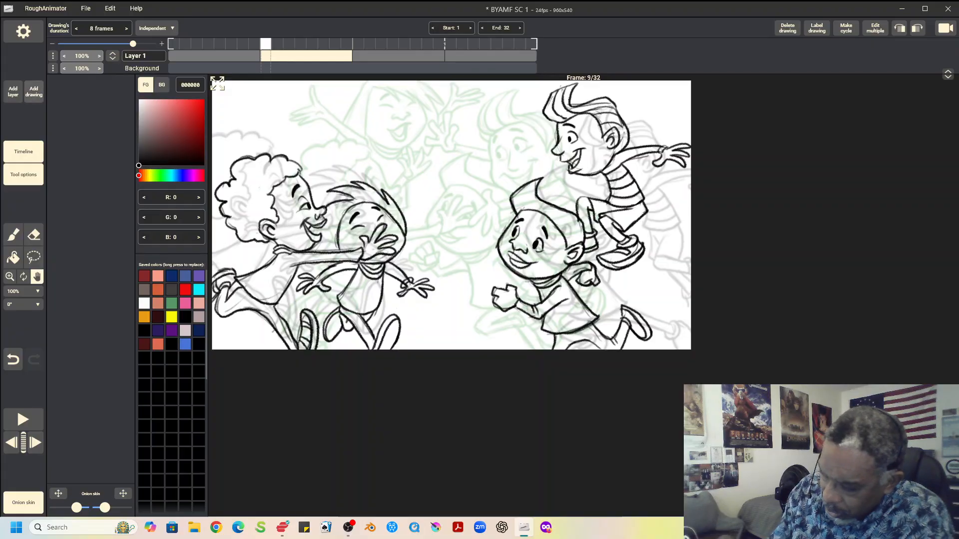
Insert a blank 8-frame drawing on Layer 1 directly after the frame 9 drawing and flip between it and its neighbours
{"action": "left_click", "coordinate": [34, 92]}
{"action": "left_click", "coordinate": [55, 112]}
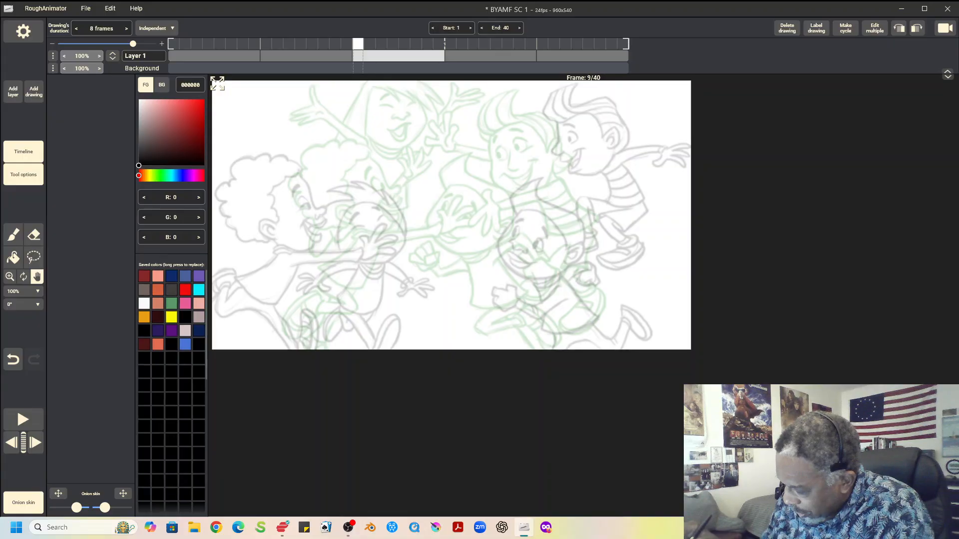
{"action": "key", "text": "Left"}
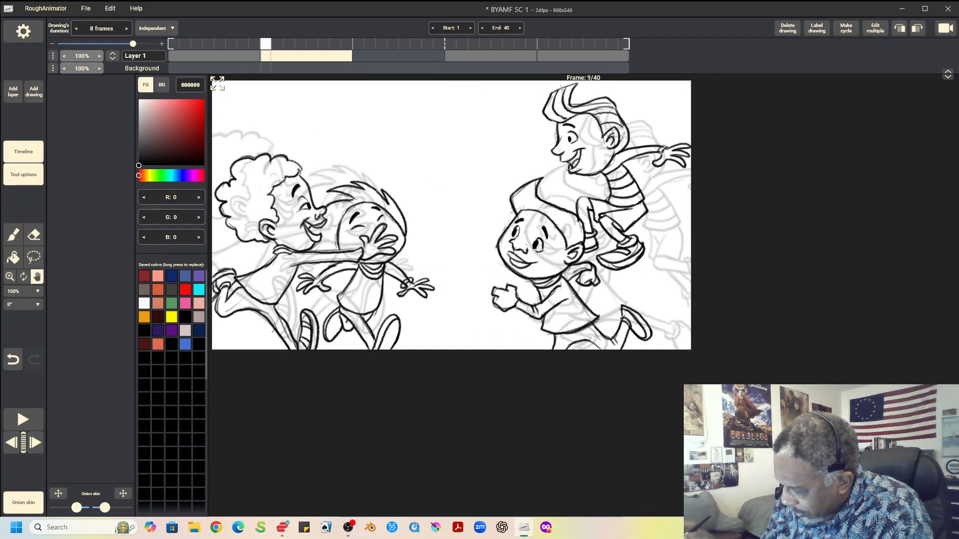
{"action": "key", "text": "Right"}
{"action": "key", "text": "Right"}
{"action": "key", "text": "Left"}
{"action": "key", "text": "Left"}
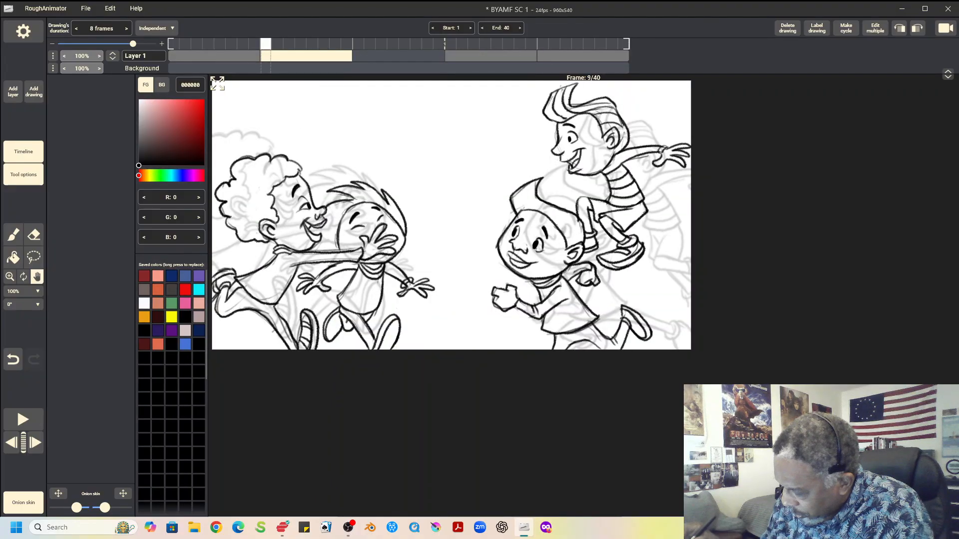
{"action": "key", "text": "Right"}
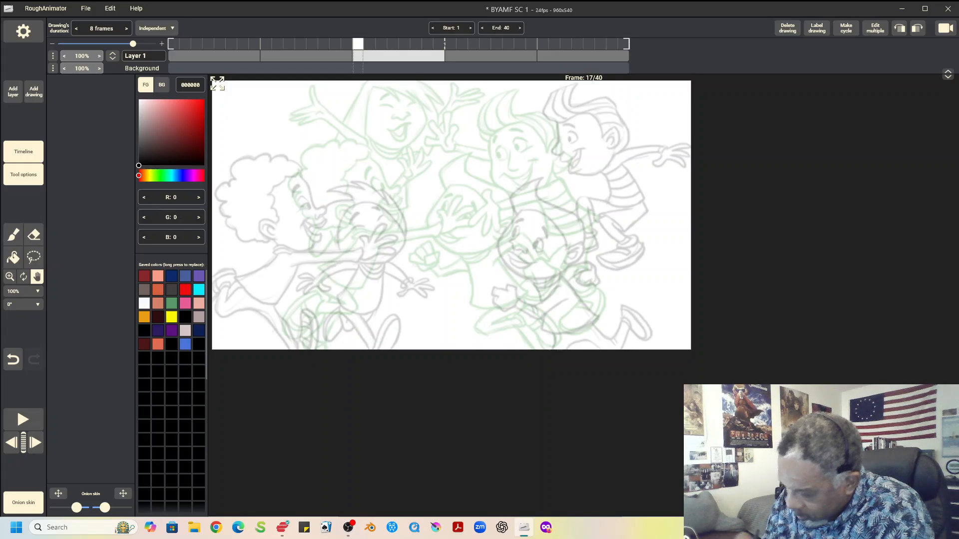
Brush a rough pose of the boy with the covered face on the blank frame 17 drawing, with round head, outstretched arms and bent legs, and flip-check it
{"action": "left_click", "coordinate": [14, 236]}
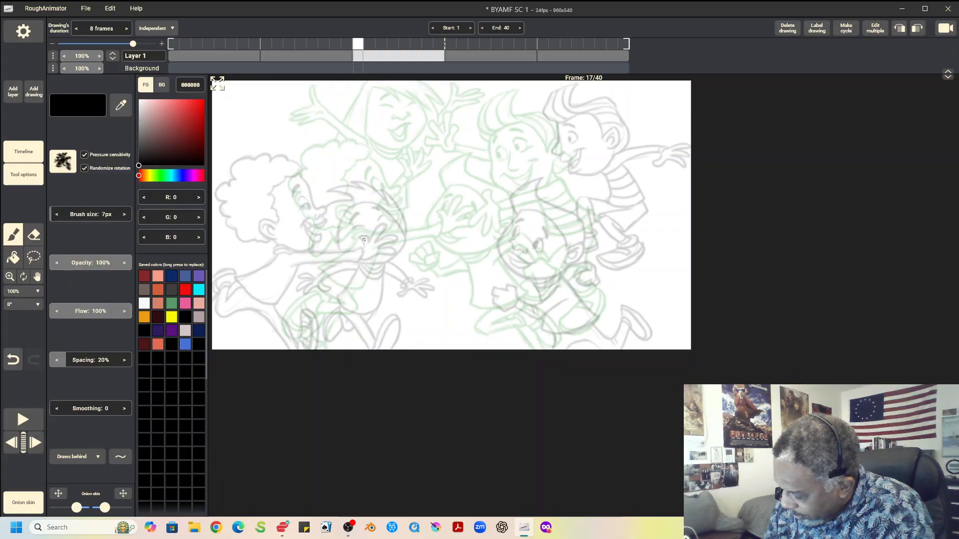
{"action": "left_click_drag", "start_coordinate": [360, 279], "coordinate": [350, 261]}
{"action": "left_click_drag", "start_coordinate": [408, 233], "coordinate": [424, 257]}
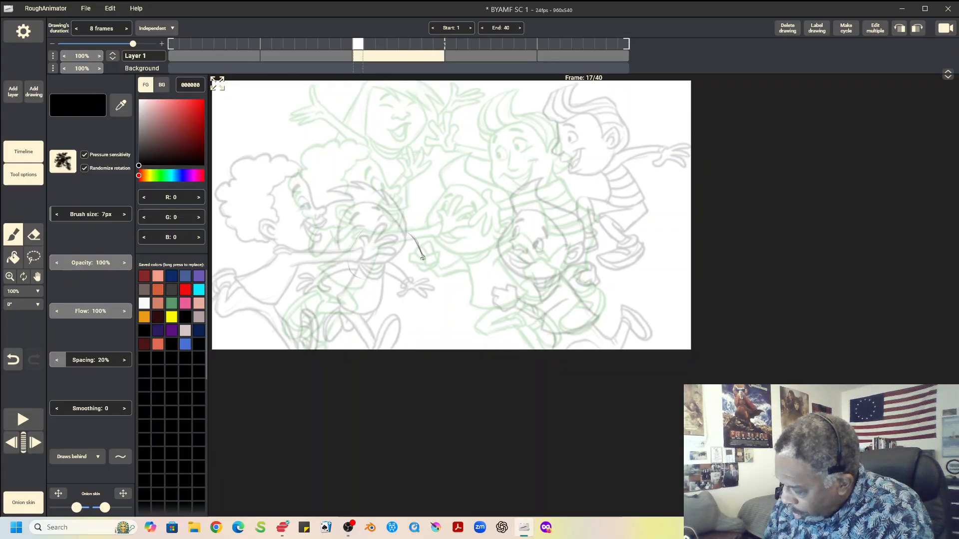
{"action": "mouse_move", "coordinate": [350, 275]}
{"action": "left_mouse_down"}
{"action": "mouse_move", "coordinate": [416, 268]}
{"action": "mouse_move", "coordinate": [361, 285]}
{"action": "mouse_move", "coordinate": [423, 256]}
{"action": "mouse_move", "coordinate": [362, 287]}
{"action": "mouse_move", "coordinate": [425, 257]}
{"action": "mouse_move", "coordinate": [358, 277]}
{"action": "mouse_move", "coordinate": [409, 236]}
{"action": "mouse_move", "coordinate": [370, 297]}
{"action": "mouse_move", "coordinate": [383, 297]}
{"action": "mouse_move", "coordinate": [349, 319]}
{"action": "mouse_move", "coordinate": [380, 315]}
{"action": "mouse_move", "coordinate": [379, 327]}
{"action": "mouse_move", "coordinate": [342, 318]}
{"action": "mouse_move", "coordinate": [363, 349]}
{"action": "left_mouse_up"}
{"action": "mouse_move", "coordinate": [322, 257]}
{"action": "left_mouse_down"}
{"action": "mouse_move", "coordinate": [370, 292]}
{"action": "mouse_move", "coordinate": [359, 294]}
{"action": "left_mouse_up"}
{"action": "mouse_move", "coordinate": [430, 252]}
{"action": "left_mouse_down"}
{"action": "mouse_move", "coordinate": [452, 235]}
{"action": "mouse_move", "coordinate": [474, 236]}
{"action": "mouse_move", "coordinate": [470, 247]}
{"action": "left_mouse_up"}
{"action": "mouse_move", "coordinate": [324, 225]}
{"action": "left_mouse_down"}
{"action": "mouse_move", "coordinate": [370, 286]}
{"action": "mouse_move", "coordinate": [364, 279]}
{"action": "mouse_move", "coordinate": [422, 292]}
{"action": "mouse_move", "coordinate": [413, 296]}
{"action": "mouse_move", "coordinate": [441, 278]}
{"action": "left_mouse_up"}
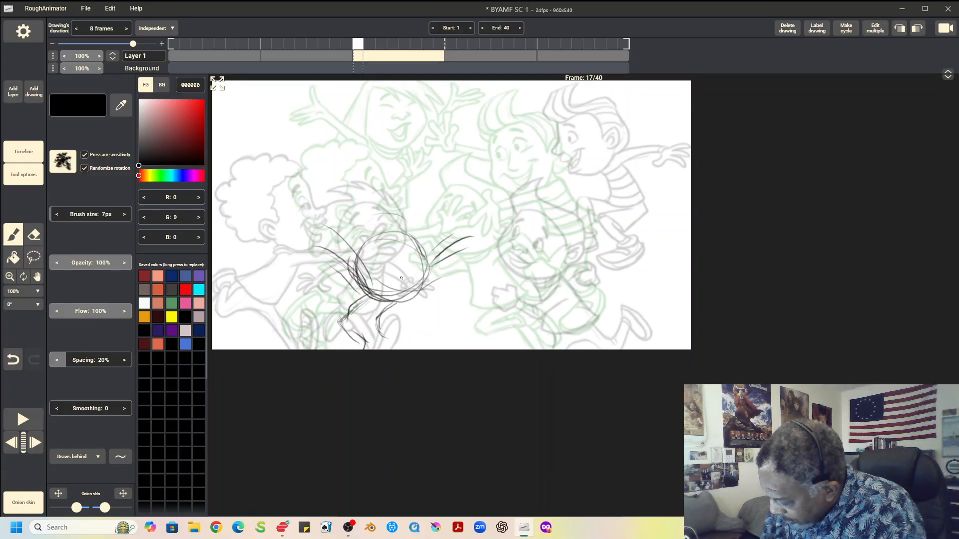
{"action": "mouse_move", "coordinate": [372, 275]}
{"action": "left_mouse_down"}
{"action": "mouse_move", "coordinate": [424, 257]}
{"action": "mouse_move", "coordinate": [358, 273]}
{"action": "mouse_move", "coordinate": [422, 252]}
{"action": "mouse_move", "coordinate": [383, 266]}
{"action": "mouse_move", "coordinate": [397, 237]}
{"action": "mouse_move", "coordinate": [412, 261]}
{"action": "mouse_move", "coordinate": [397, 242]}
{"action": "mouse_move", "coordinate": [409, 297]}
{"action": "mouse_move", "coordinate": [358, 258]}
{"action": "mouse_move", "coordinate": [376, 303]}
{"action": "mouse_move", "coordinate": [334, 321]}
{"action": "mouse_move", "coordinate": [382, 316]}
{"action": "mouse_move", "coordinate": [335, 320]}
{"action": "mouse_move", "coordinate": [347, 340]}
{"action": "mouse_move", "coordinate": [384, 332]}
{"action": "left_mouse_up"}
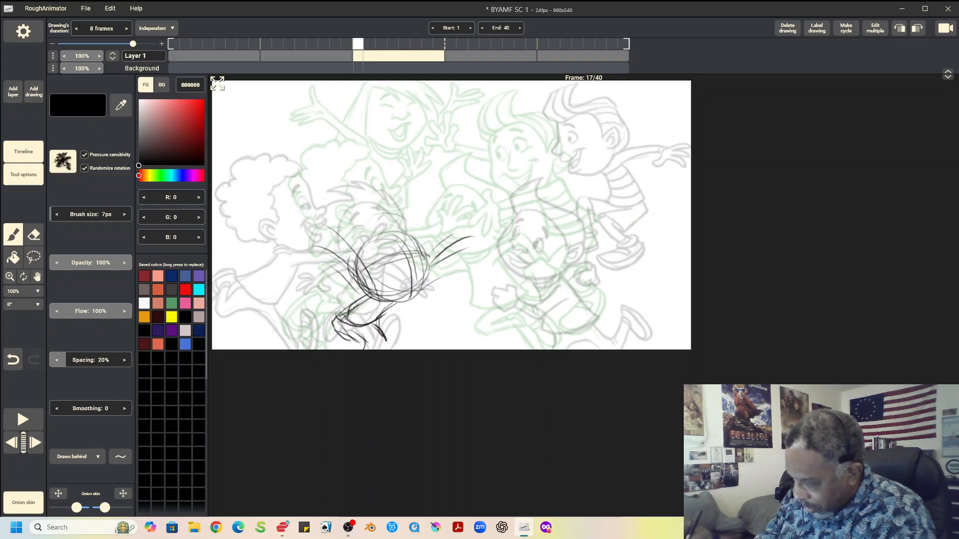
{"action": "key", "text": "Left"}
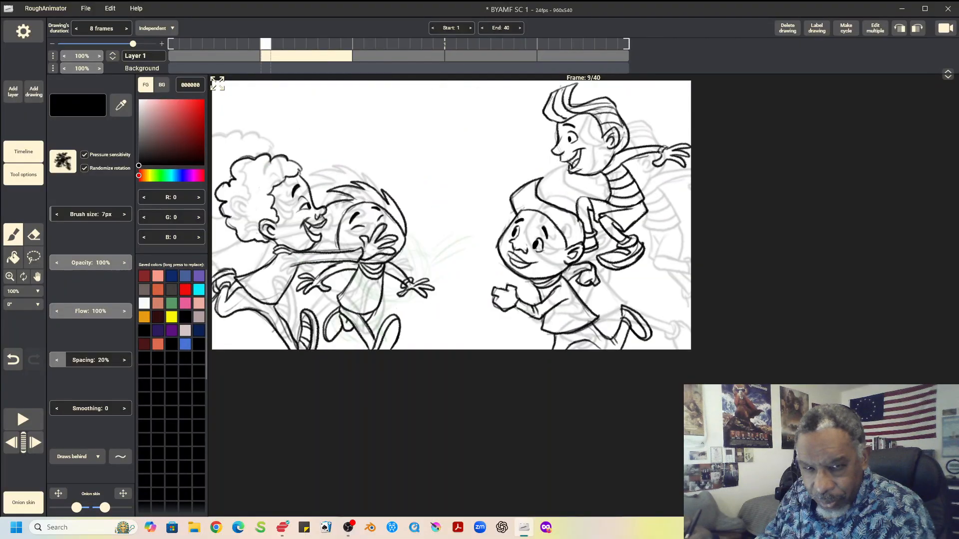
{"action": "key", "text": "Right"}
{"action": "key", "text": "Right"}
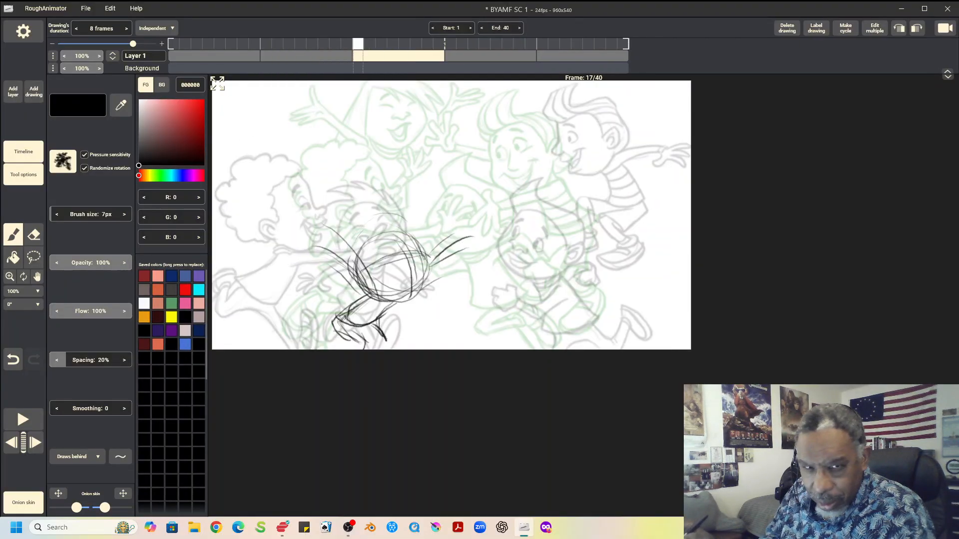
Copy the laughing face from the frame 25 drawing into frame 17, place it over the boy's rough head at 12, 297 px and rotate it -9°
{"action": "key", "text": "Left"}
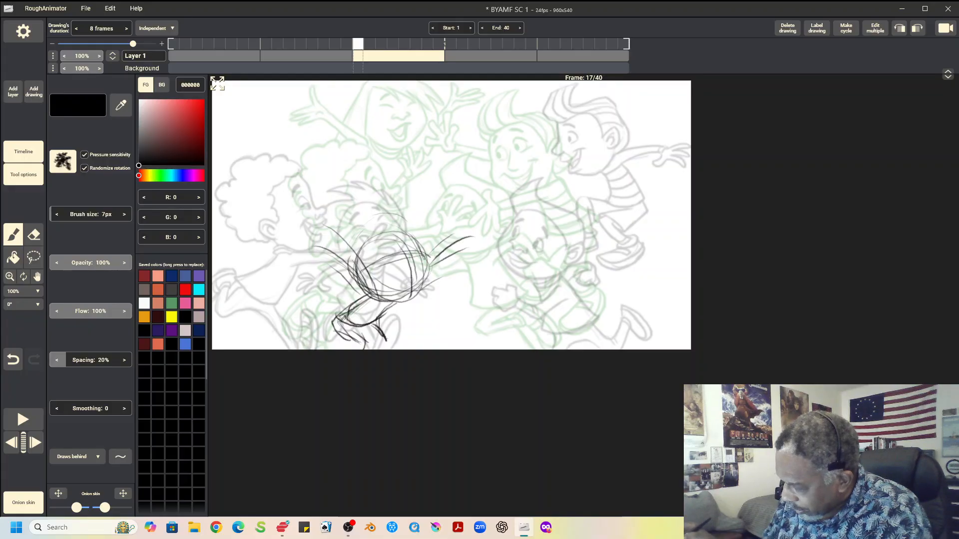
{"action": "key", "text": "Right"}
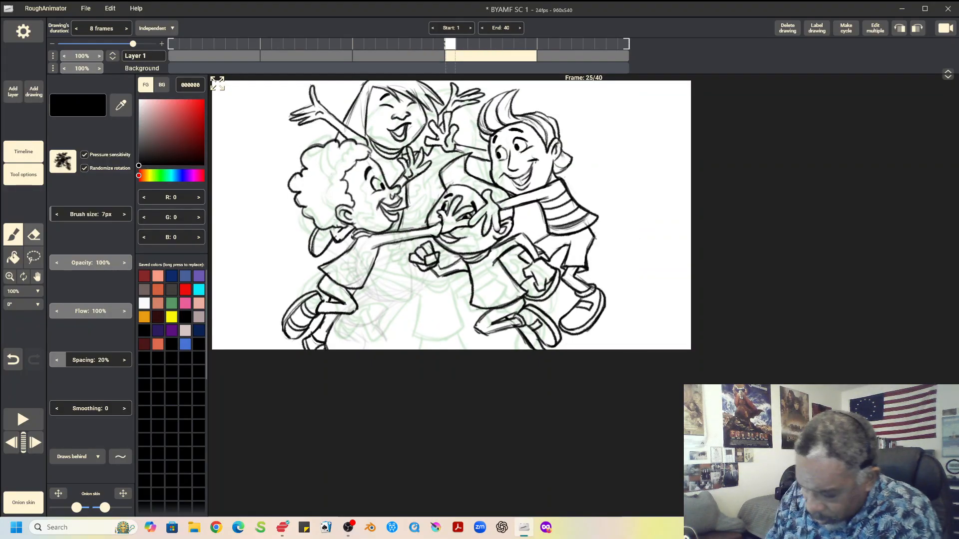
{"action": "left_click", "coordinate": [34, 257]}
{"action": "mouse_move", "coordinate": [358, 86]}
{"action": "left_mouse_down"}
{"action": "mouse_move", "coordinate": [361, 137]}
{"action": "mouse_move", "coordinate": [382, 155]}
{"action": "mouse_move", "coordinate": [414, 149]}
{"action": "mouse_move", "coordinate": [437, 99]}
{"action": "mouse_move", "coordinate": [380, 78]}
{"action": "mouse_move", "coordinate": [357, 87]}
{"action": "left_mouse_up"}
{"action": "left_click", "coordinate": [70, 153]}
{"action": "key", "text": "Left"}
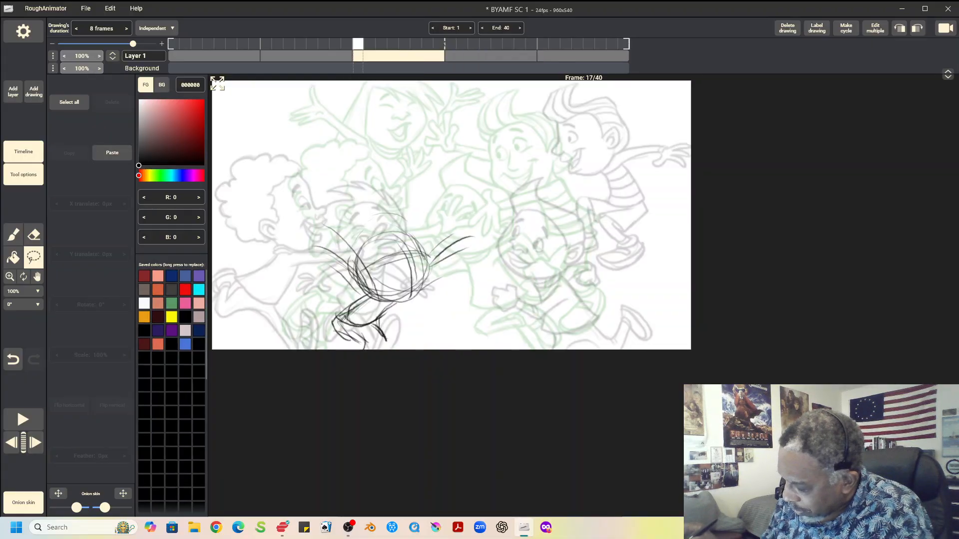
{"action": "left_click", "coordinate": [112, 153]}
{"action": "left_click_drag", "start_coordinate": [394, 116], "coordinate": [399, 265]}
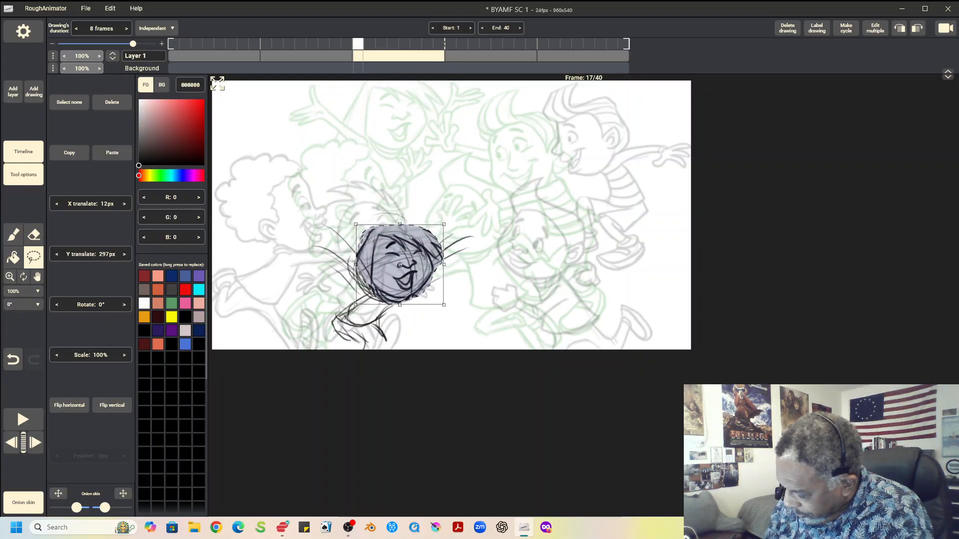
{"action": "left_click_drag", "start_coordinate": [464, 299], "coordinate": [469, 289]}
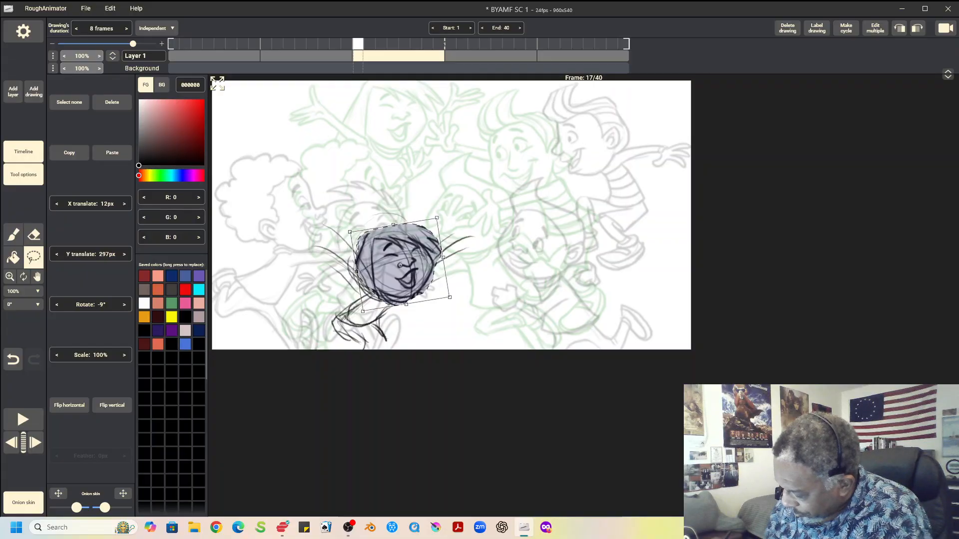
{"action": "key", "text": "ctrl+d"}
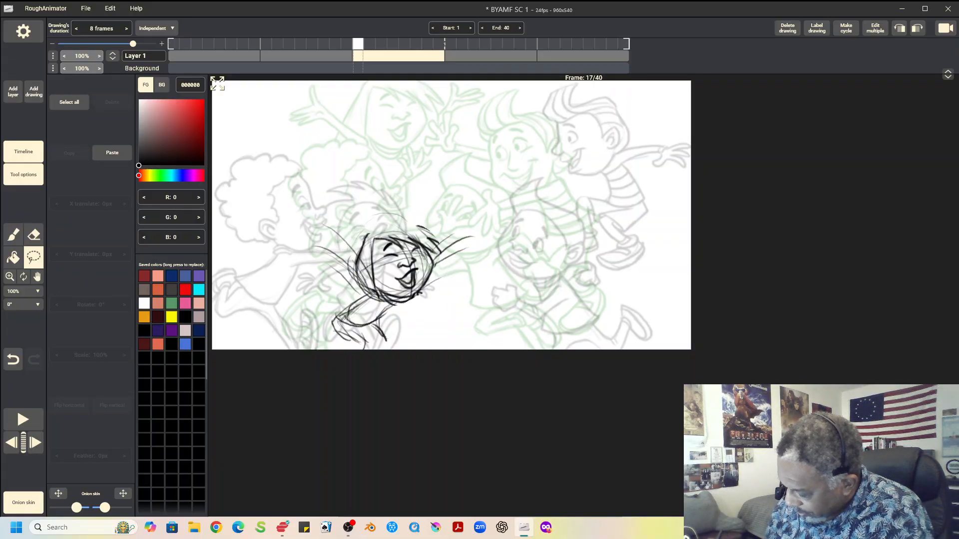
Erase the pasted hair and the overlapping rough construction lines around the boy's face, reducing the eraser to 11 px
{"action": "key", "text": "e"}
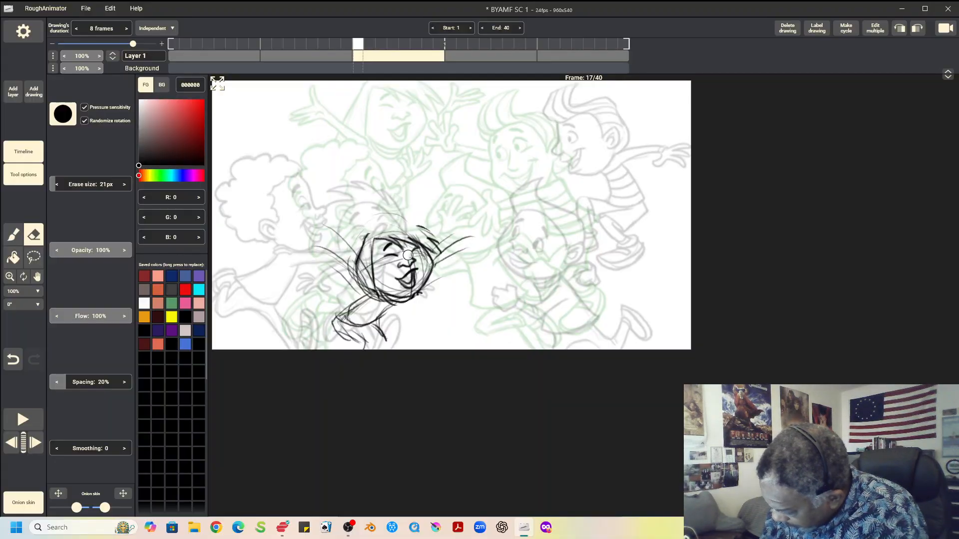
{"action": "mouse_move", "coordinate": [406, 259]}
{"action": "left_mouse_down"}
{"action": "mouse_move", "coordinate": [376, 263]}
{"action": "mouse_move", "coordinate": [361, 280]}
{"action": "mouse_move", "coordinate": [353, 269]}
{"action": "mouse_move", "coordinate": [362, 293]}
{"action": "mouse_move", "coordinate": [365, 274]}
{"action": "mouse_move", "coordinate": [377, 301]}
{"action": "mouse_move", "coordinate": [376, 280]}
{"action": "mouse_move", "coordinate": [417, 289]}
{"action": "mouse_move", "coordinate": [407, 293]}
{"action": "mouse_move", "coordinate": [414, 281]}
{"action": "mouse_move", "coordinate": [387, 265]}
{"action": "mouse_move", "coordinate": [418, 266]}
{"action": "left_mouse_up"}
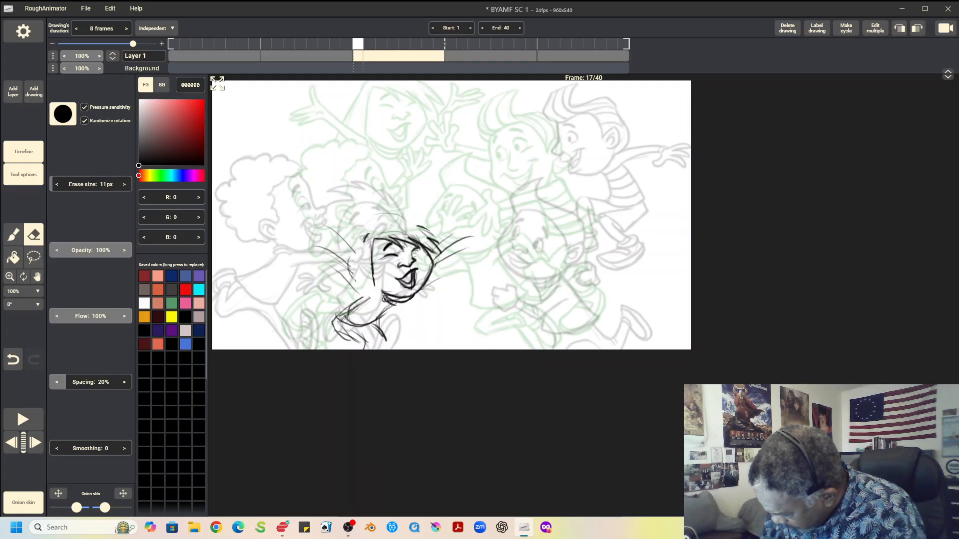
{"action": "mouse_move", "coordinate": [357, 306]}
{"action": "left_mouse_down"}
{"action": "mouse_move", "coordinate": [413, 303]}
{"action": "mouse_move", "coordinate": [386, 298]}
{"action": "mouse_move", "coordinate": [413, 298]}
{"action": "mouse_move", "coordinate": [425, 276]}
{"action": "mouse_move", "coordinate": [372, 300]}
{"action": "mouse_move", "coordinate": [382, 292]}
{"action": "mouse_move", "coordinate": [378, 256]}
{"action": "mouse_move", "coordinate": [372, 288]}
{"action": "mouse_move", "coordinate": [370, 262]}
{"action": "mouse_move", "coordinate": [377, 277]}
{"action": "mouse_move", "coordinate": [386, 257]}
{"action": "mouse_move", "coordinate": [341, 265]}
{"action": "mouse_move", "coordinate": [354, 282]}
{"action": "mouse_move", "coordinate": [324, 261]}
{"action": "mouse_move", "coordinate": [361, 299]}
{"action": "mouse_move", "coordinate": [348, 272]}
{"action": "left_mouse_up"}
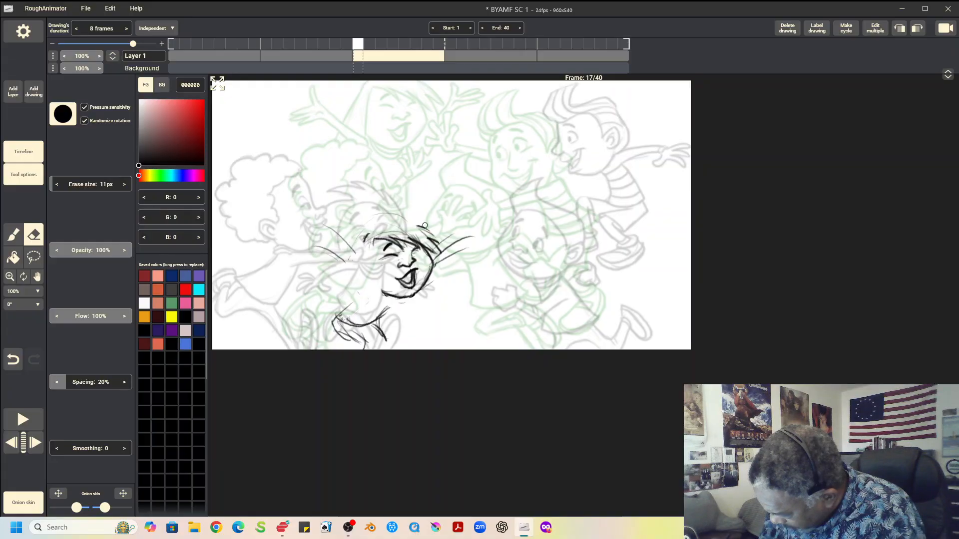
{"action": "mouse_move", "coordinate": [398, 236]}
{"action": "left_mouse_down"}
{"action": "mouse_move", "coordinate": [368, 247]}
{"action": "mouse_move", "coordinate": [407, 236]}
{"action": "mouse_move", "coordinate": [399, 241]}
{"action": "mouse_move", "coordinate": [436, 253]}
{"action": "mouse_move", "coordinate": [417, 227]}
{"action": "mouse_move", "coordinate": [440, 252]}
{"action": "left_mouse_up"}
{"action": "left_click_drag", "start_coordinate": [370, 241], "coordinate": [363, 241]}
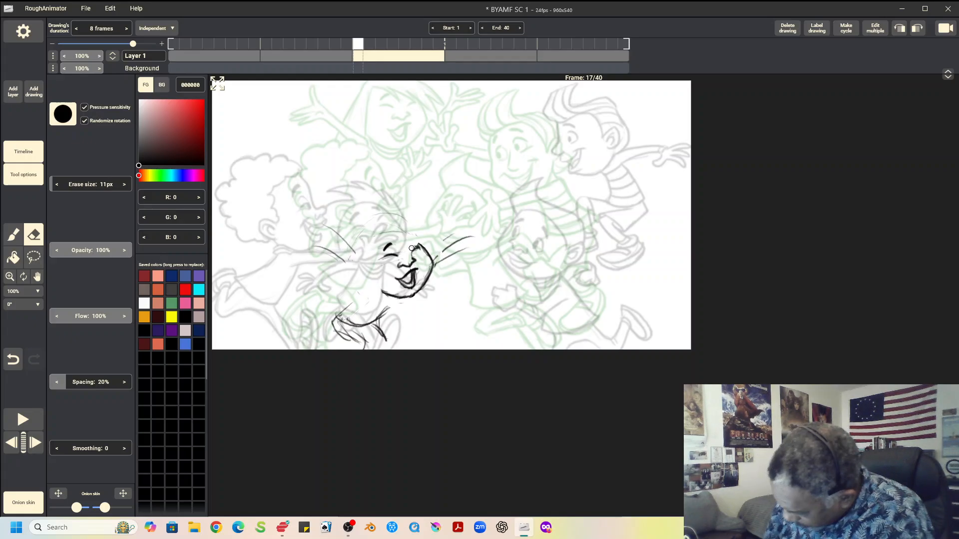
Brush the boy's spiky swept-back hair, hairline and head outline around the pasted face with the 7 px brush
{"action": "key", "text": "b"}
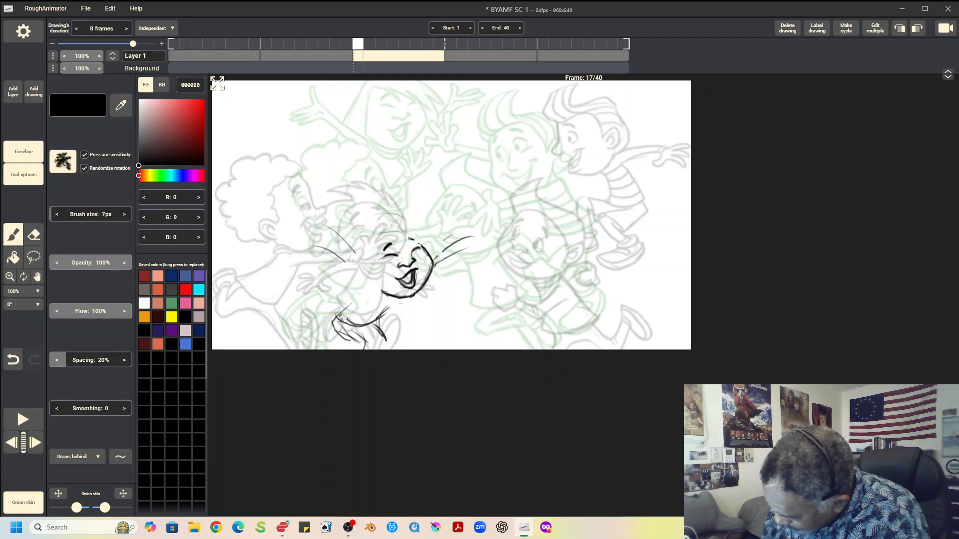
{"action": "mouse_move", "coordinate": [411, 239]}
{"action": "left_mouse_down"}
{"action": "mouse_move", "coordinate": [388, 234]}
{"action": "mouse_move", "coordinate": [362, 197]}
{"action": "mouse_move", "coordinate": [426, 228]}
{"action": "mouse_move", "coordinate": [434, 261]}
{"action": "left_mouse_up"}
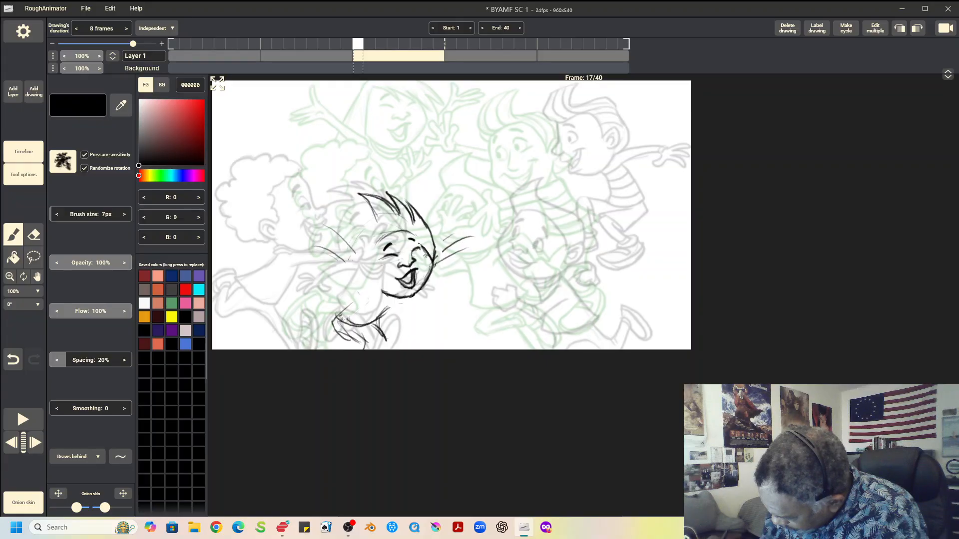
{"action": "left_click_drag", "start_coordinate": [395, 233], "coordinate": [427, 253]}
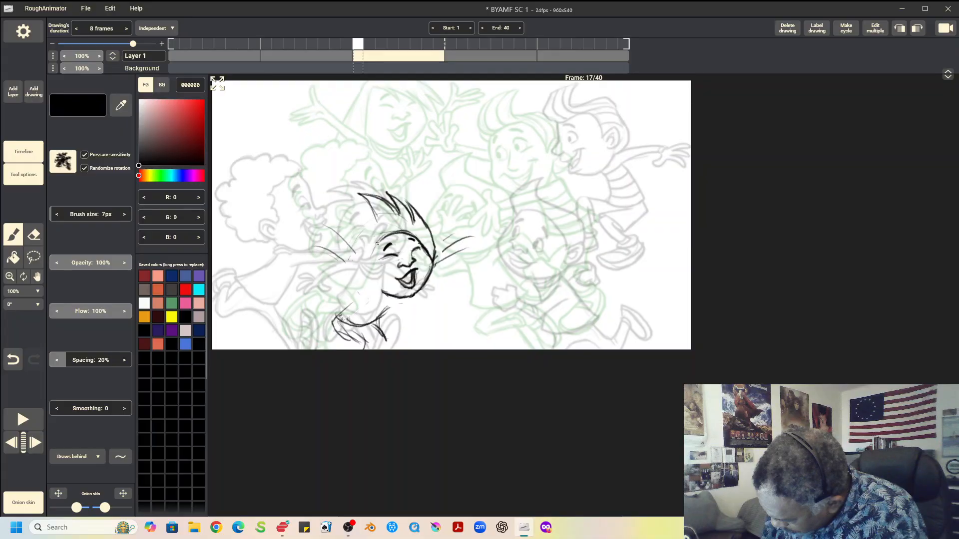
{"action": "mouse_move", "coordinate": [377, 218]}
{"action": "left_mouse_down"}
{"action": "mouse_move", "coordinate": [342, 205]}
{"action": "mouse_move", "coordinate": [325, 223]}
{"action": "left_mouse_up"}
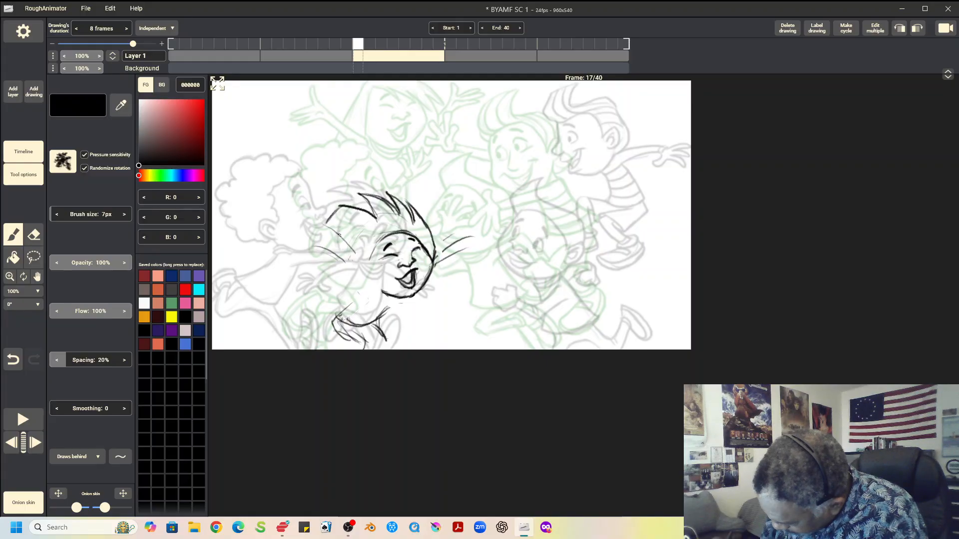
{"action": "left_click_drag", "start_coordinate": [339, 235], "coordinate": [376, 286]}
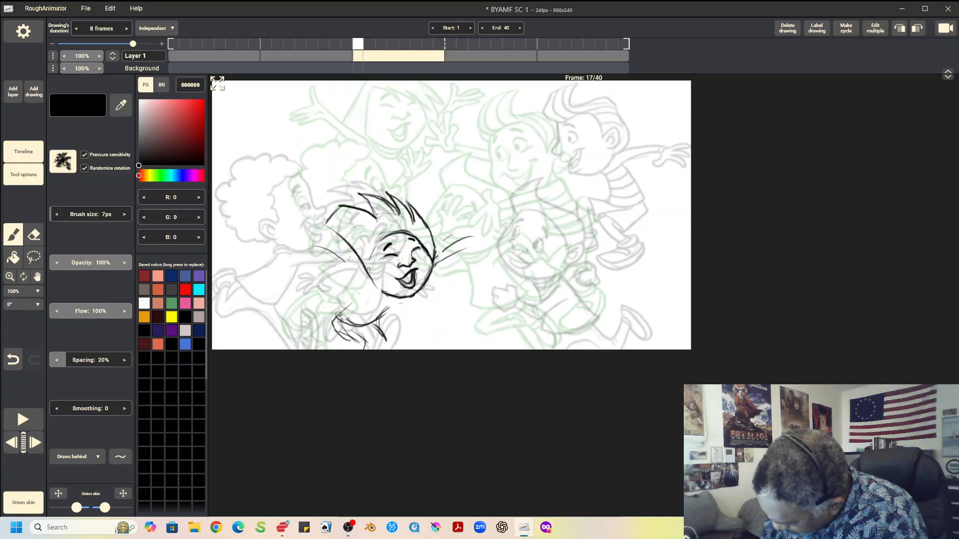
{"action": "left_click_drag", "start_coordinate": [380, 297], "coordinate": [400, 297]}
Brush the boy's shirt and his raised rear arm with spread fingers and sleeve, and close the back of the face outline
{"action": "mouse_move", "coordinate": [345, 304]}
{"action": "left_mouse_down"}
{"action": "mouse_move", "coordinate": [366, 286]}
{"action": "mouse_move", "coordinate": [335, 303]}
{"action": "mouse_move", "coordinate": [376, 325]}
{"action": "left_mouse_up"}
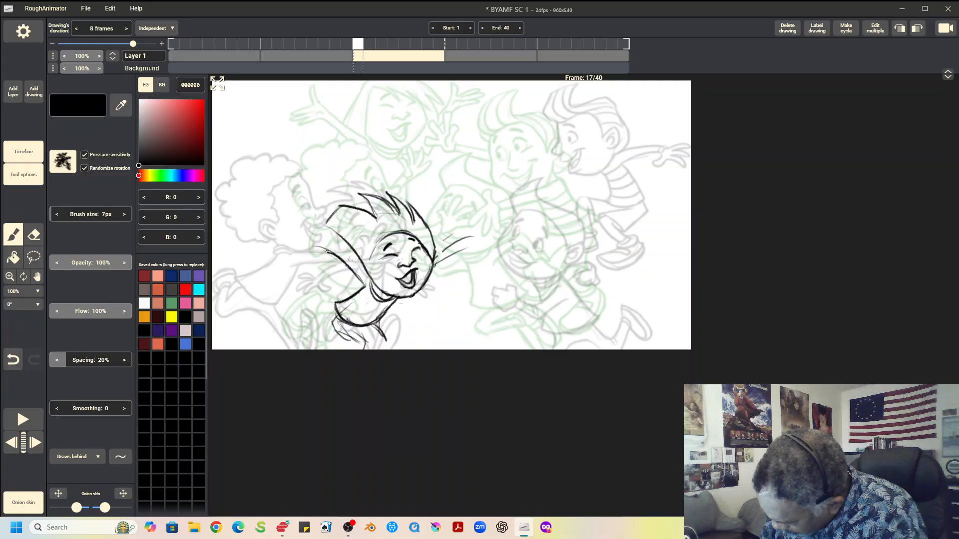
{"action": "left_click_drag", "start_coordinate": [326, 251], "coordinate": [322, 242]}
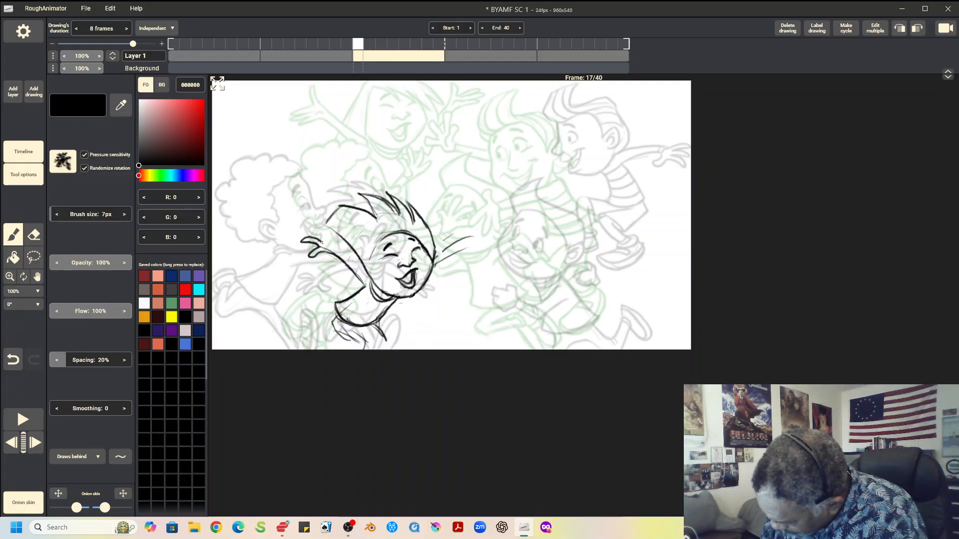
{"action": "left_click_drag", "start_coordinate": [322, 242], "coordinate": [353, 264]}
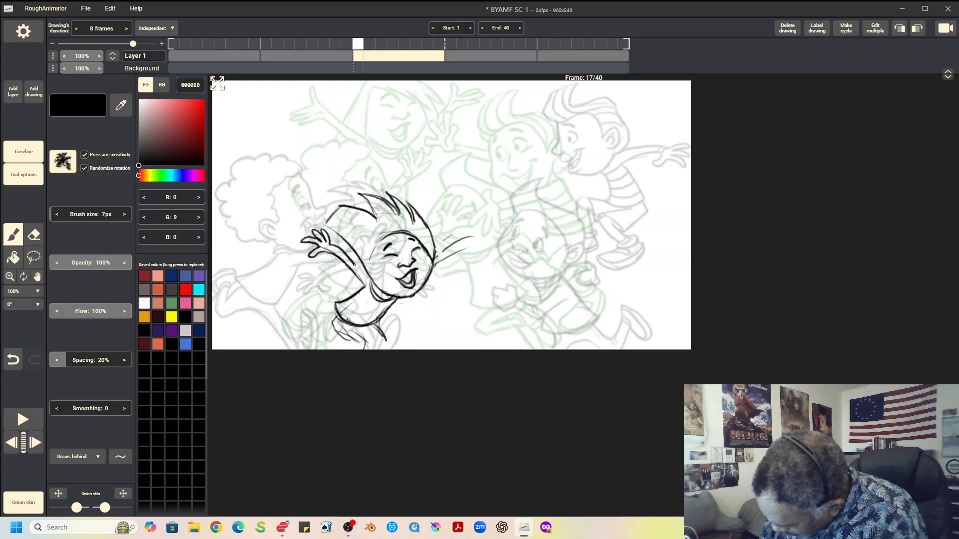
{"action": "left_click_drag", "start_coordinate": [369, 288], "coordinate": [321, 232]}
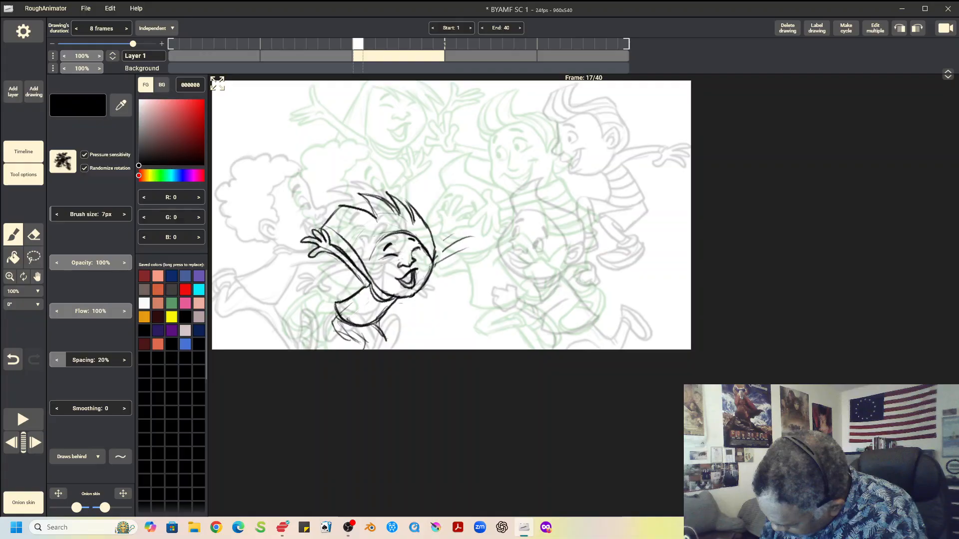
{"action": "mouse_move", "coordinate": [321, 231]}
{"action": "left_mouse_down"}
{"action": "mouse_move", "coordinate": [344, 242]}
{"action": "mouse_move", "coordinate": [344, 263]}
{"action": "left_mouse_up"}
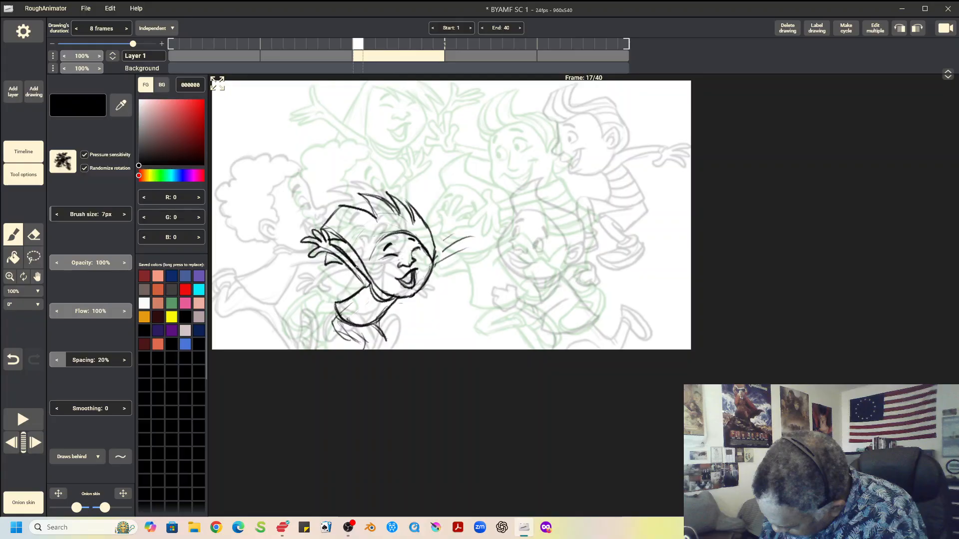
{"action": "left_click_drag", "start_coordinate": [391, 234], "coordinate": [369, 275]}
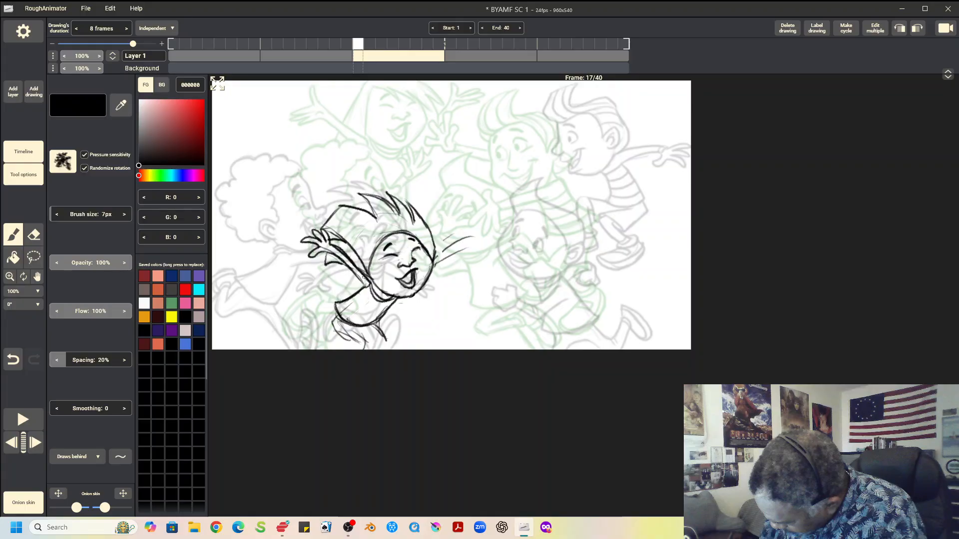
Brush the boy's outstretched front arm with open hand and his two bent legs at the lower edge of the drawing
{"action": "left_click_drag", "start_coordinate": [434, 265], "coordinate": [477, 237]}
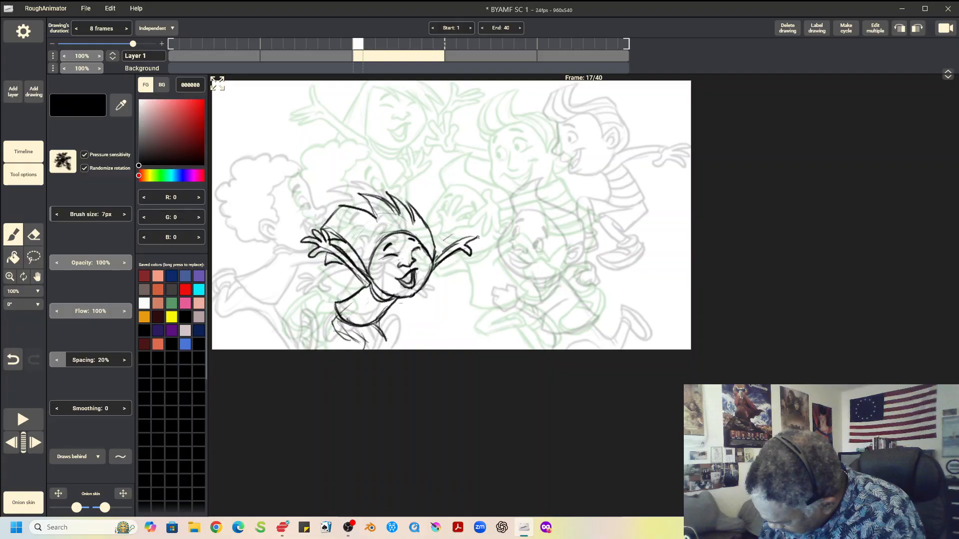
{"action": "left_click_drag", "start_coordinate": [478, 238], "coordinate": [483, 233]}
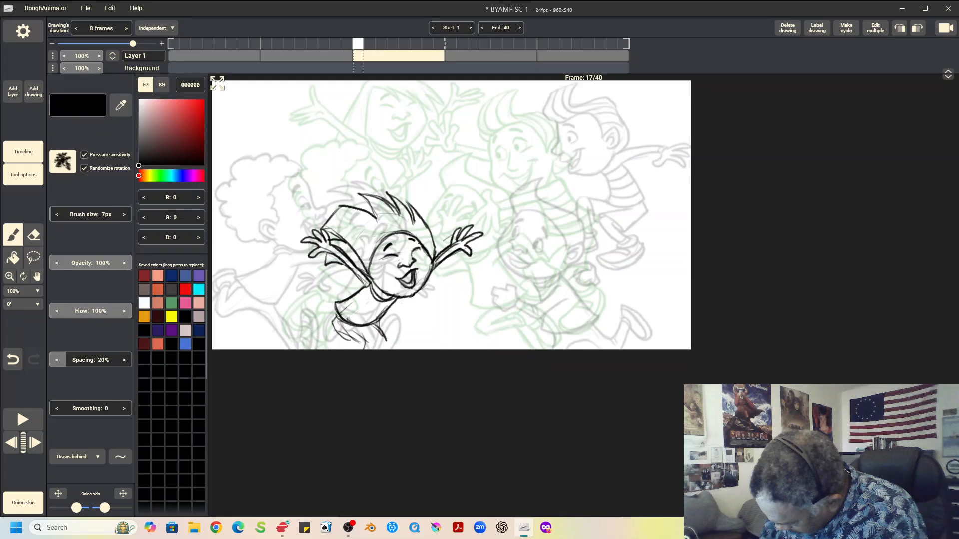
{"action": "left_click_drag", "start_coordinate": [337, 315], "coordinate": [357, 348]}
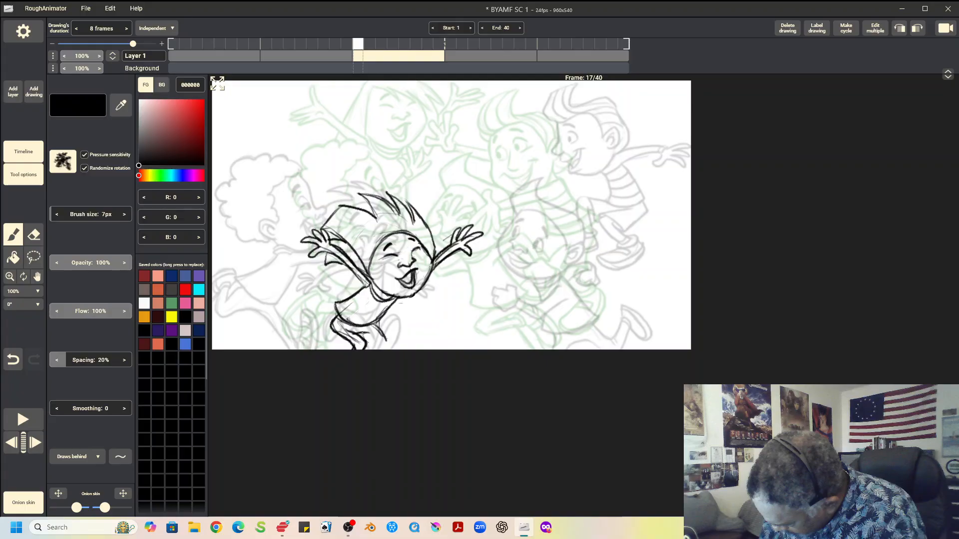
{"action": "left_click_drag", "start_coordinate": [372, 330], "coordinate": [387, 348]}
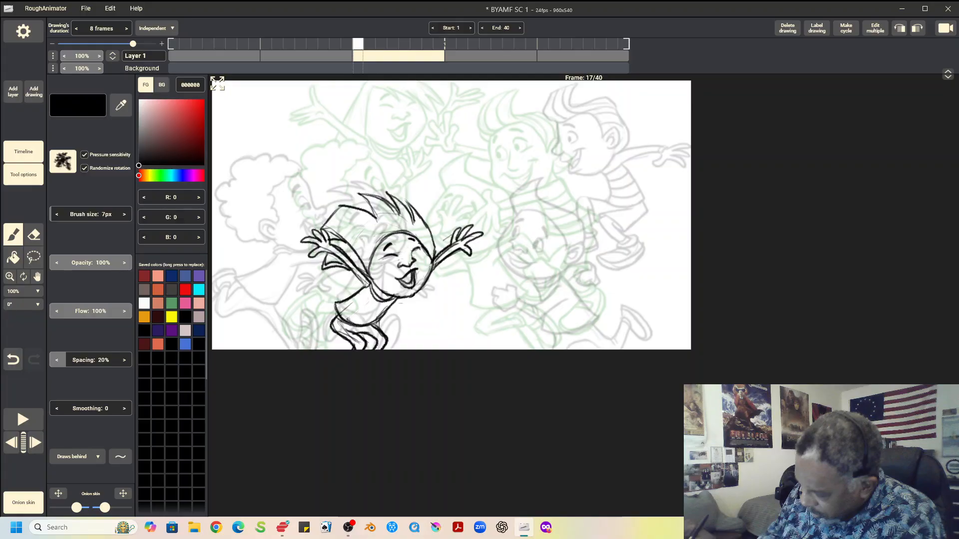
Flip back and forth through the frame 9, 17 and 25 drawings to examine how the boy's new pose moves between them
{"action": "key", "text": "Right"}
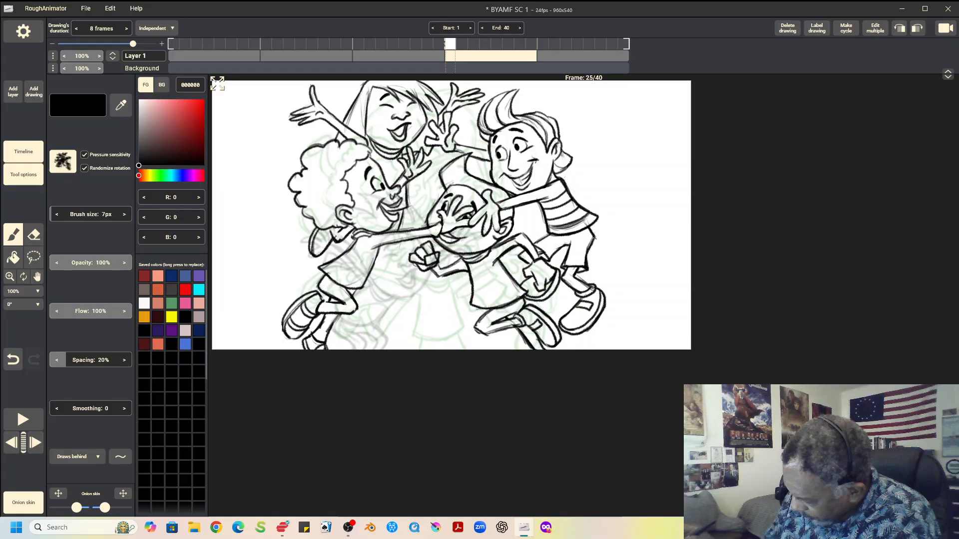
{"action": "key", "text": "Left"}
{"action": "key", "text": "Left"}
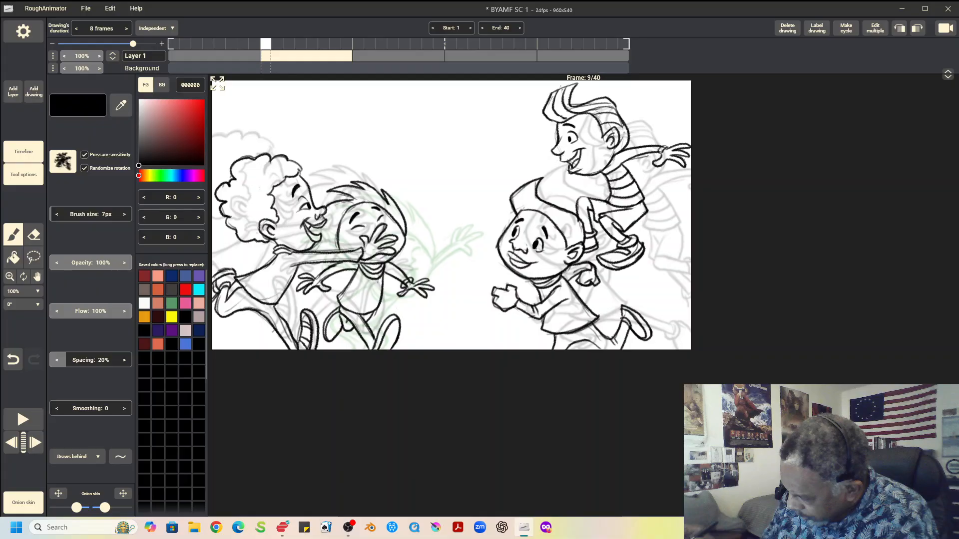
{"action": "key", "text": "Right"}
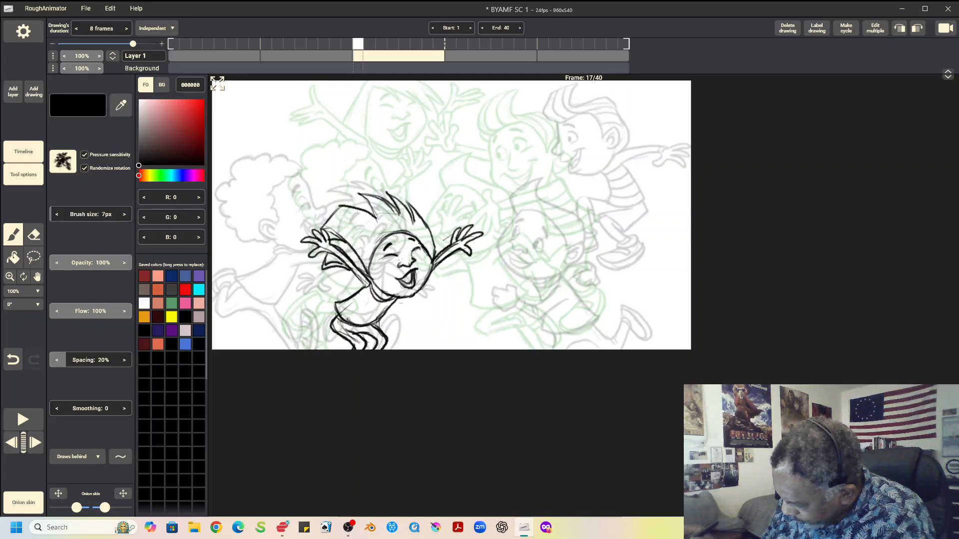
{"action": "key", "text": "Right"}
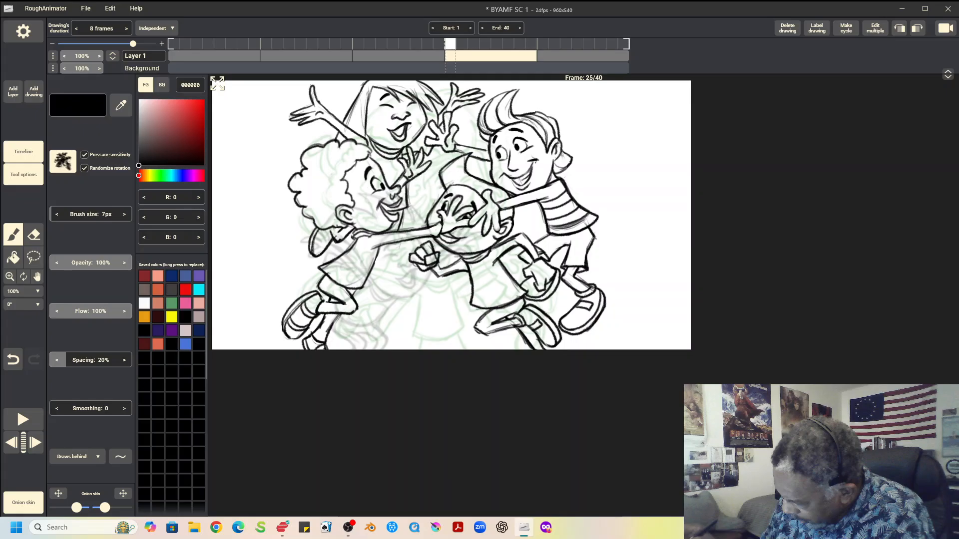
{"action": "key", "text": "Left"}
{"action": "key", "text": "Left"}
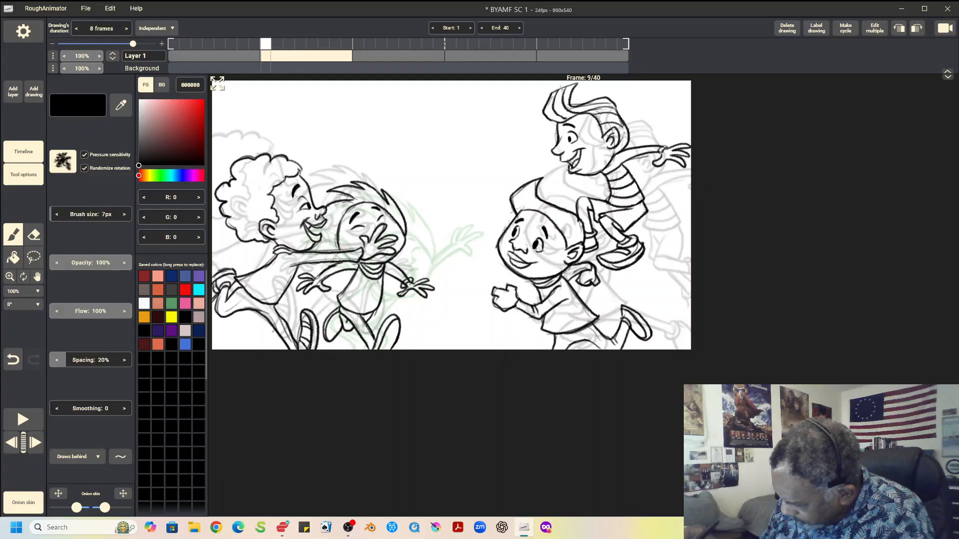
{"action": "key", "text": "Right"}
{"action": "key", "text": "Right"}
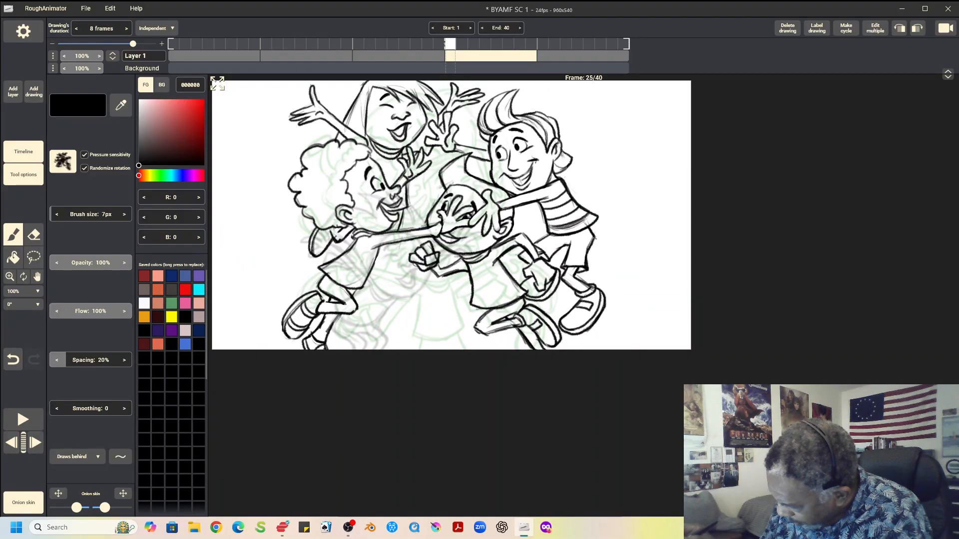
{"action": "key", "text": "Left"}
{"action": "key", "text": "Left"}
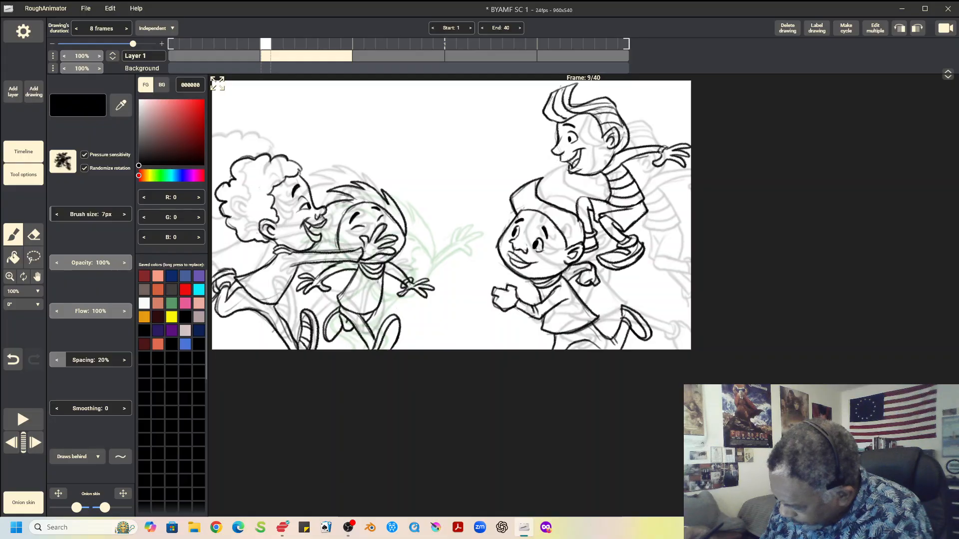
Lasso the curly-haired child with the outstretched arm on frame 9 and paste a copy into the frame 17 drawing
{"action": "key", "text": "l"}
{"action": "mouse_move", "coordinate": [245, 142]}
{"action": "left_mouse_down"}
{"action": "mouse_move", "coordinate": [223, 164]}
{"action": "mouse_move", "coordinate": [219, 245]}
{"action": "mouse_move", "coordinate": [233, 364]}
{"action": "mouse_move", "coordinate": [323, 346]}
{"action": "left_mouse_up"}
{"action": "mouse_move", "coordinate": [317, 313]}
{"action": "left_mouse_down"}
{"action": "mouse_move", "coordinate": [298, 297]}
{"action": "mouse_move", "coordinate": [296, 250]}
{"action": "mouse_move", "coordinate": [354, 263]}
{"action": "mouse_move", "coordinate": [402, 257]}
{"action": "mouse_move", "coordinate": [401, 241]}
{"action": "mouse_move", "coordinate": [390, 225]}
{"action": "mouse_move", "coordinate": [330, 243]}
{"action": "mouse_move", "coordinate": [327, 212]}
{"action": "mouse_move", "coordinate": [279, 144]}
{"action": "mouse_move", "coordinate": [245, 142]}
{"action": "left_mouse_up"}
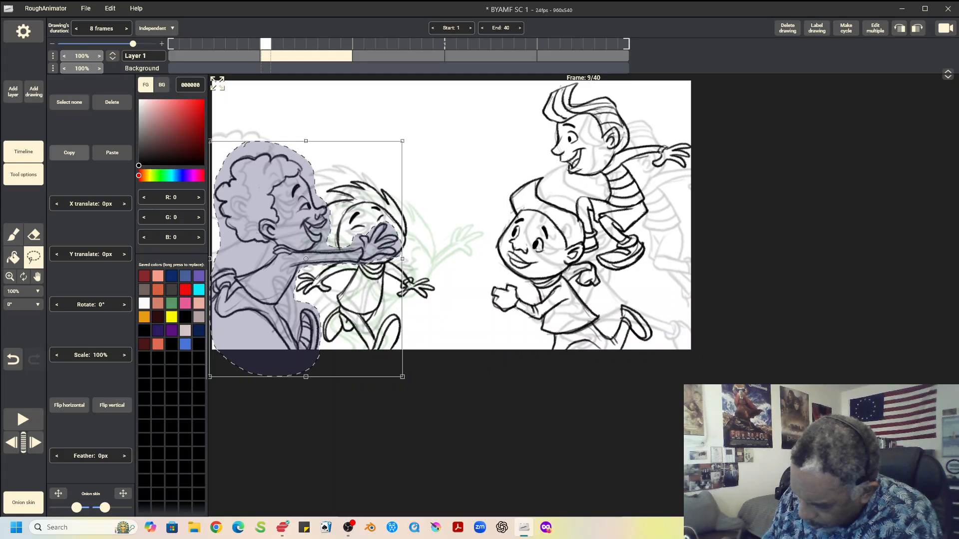
{"action": "key", "text": "Right"}
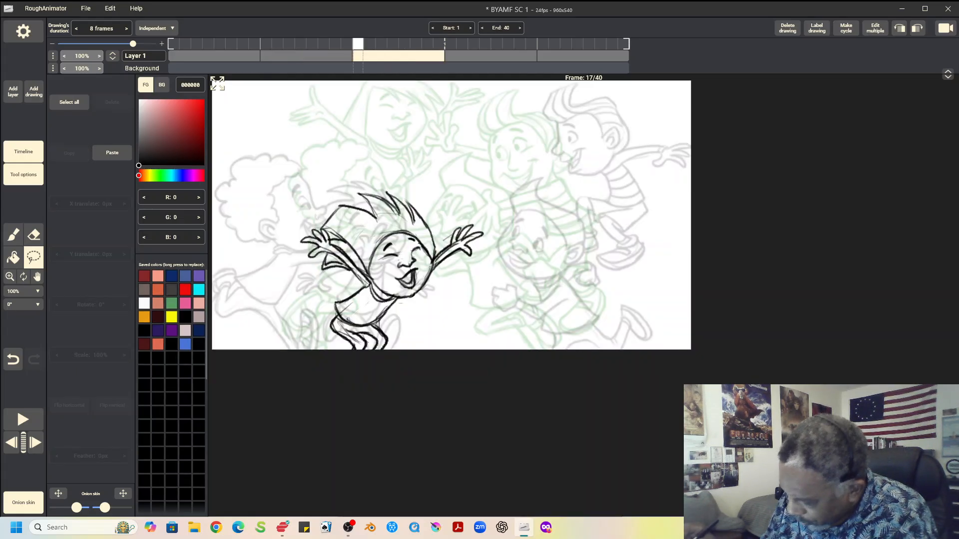
{"action": "left_click", "coordinate": [112, 153]}
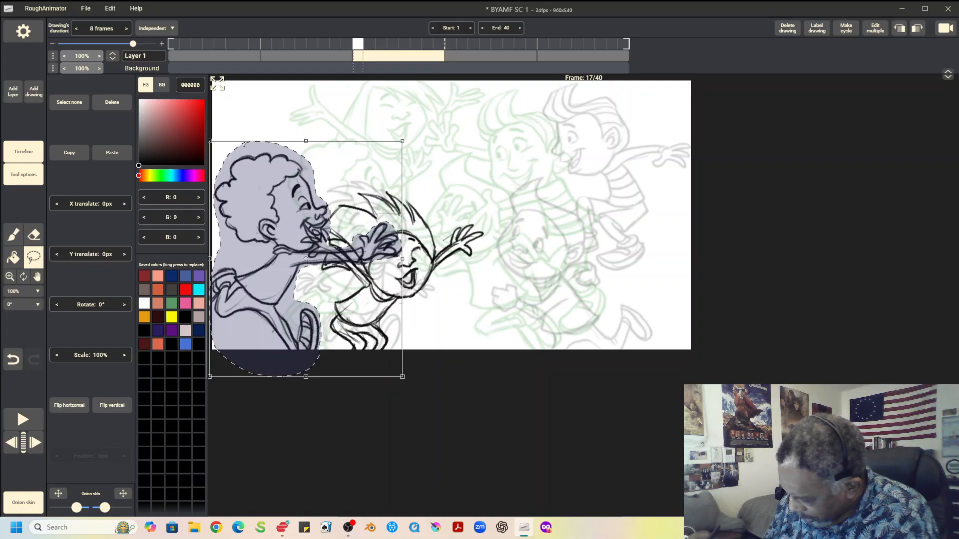
Move the pasted curly-haired child over the running boy, offset 66 px in X and 61 px in Y, and release the selection
{"action": "left_click_drag", "start_coordinate": [269, 234], "coordinate": [301, 260]}
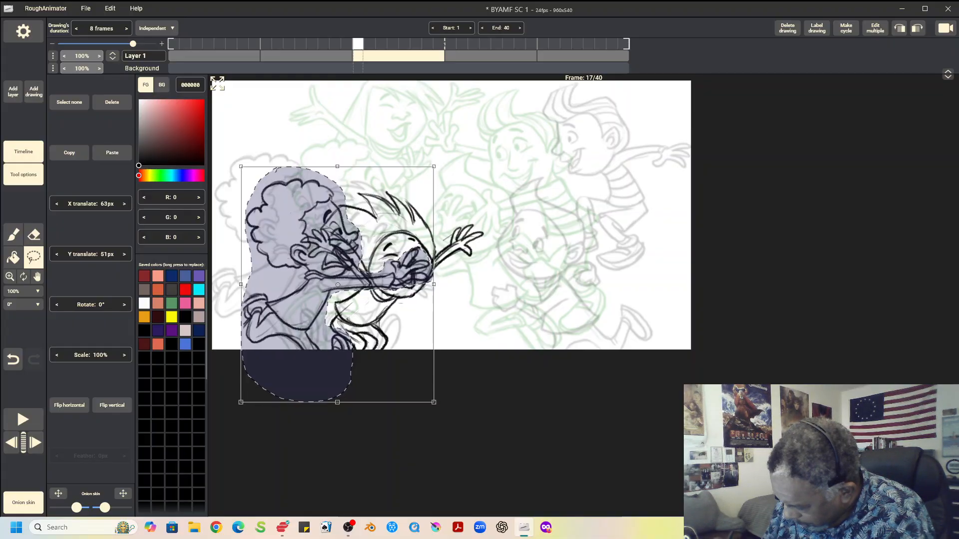
{"action": "left_click_drag", "start_coordinate": [301, 260], "coordinate": [277, 404]}
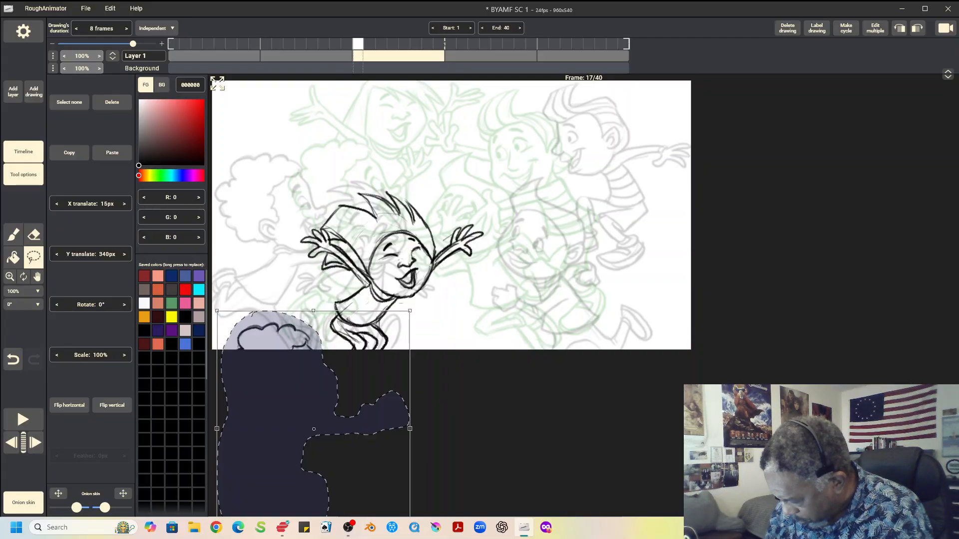
{"action": "mouse_move", "coordinate": [277, 404]}
{"action": "left_mouse_down"}
{"action": "mouse_move", "coordinate": [268, 275]}
{"action": "mouse_move", "coordinate": [303, 266]}
{"action": "left_mouse_up"}
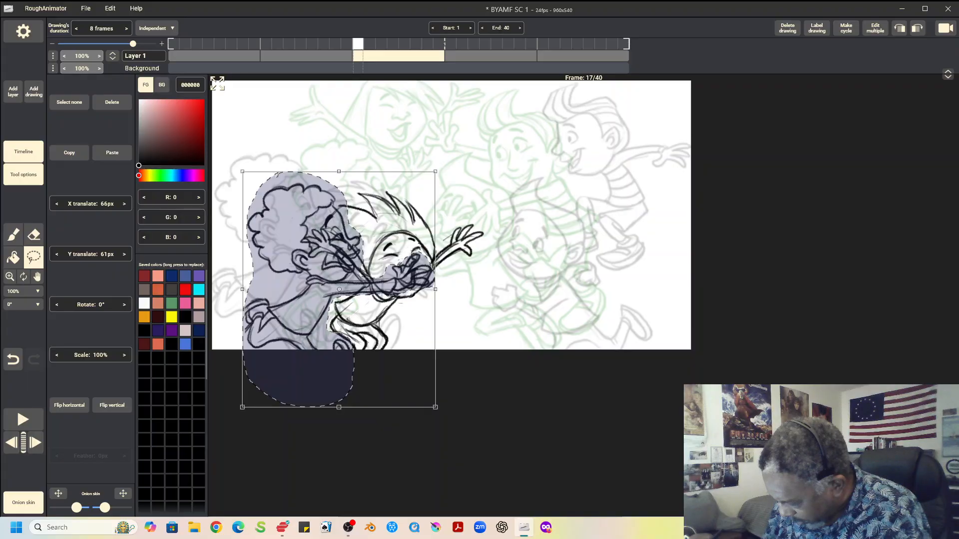
{"action": "key", "text": "ctrl+d"}
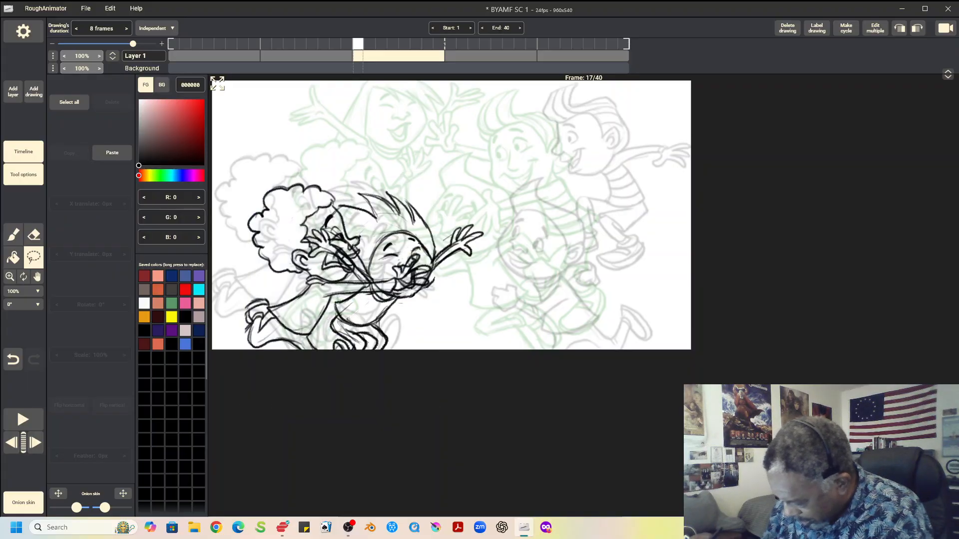
Erase the boy's rear hand and arm lines that cross the curly-haired child's face, with the canvas fitted to the window
{"action": "key", "text": "e"}
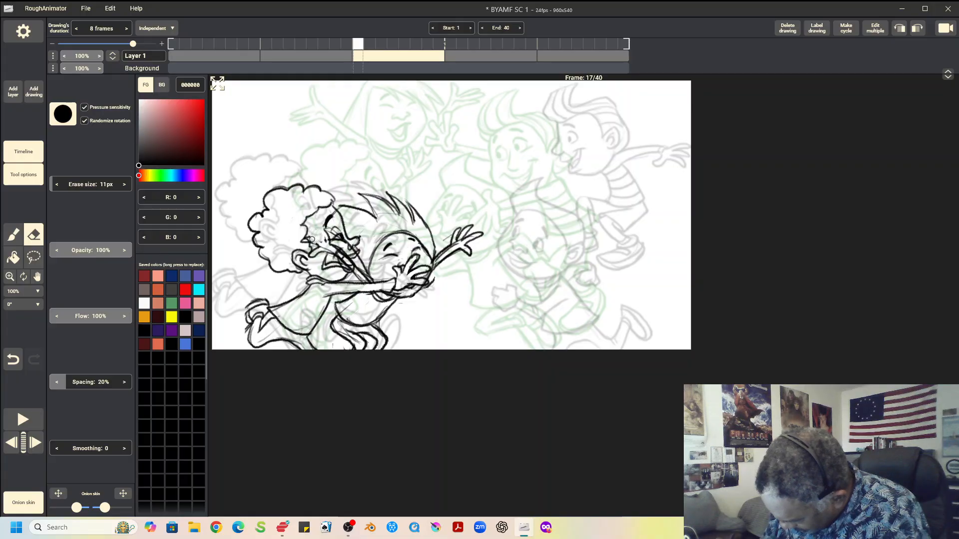
{"action": "left_click_drag", "start_coordinate": [311, 255], "coordinate": [313, 253]}
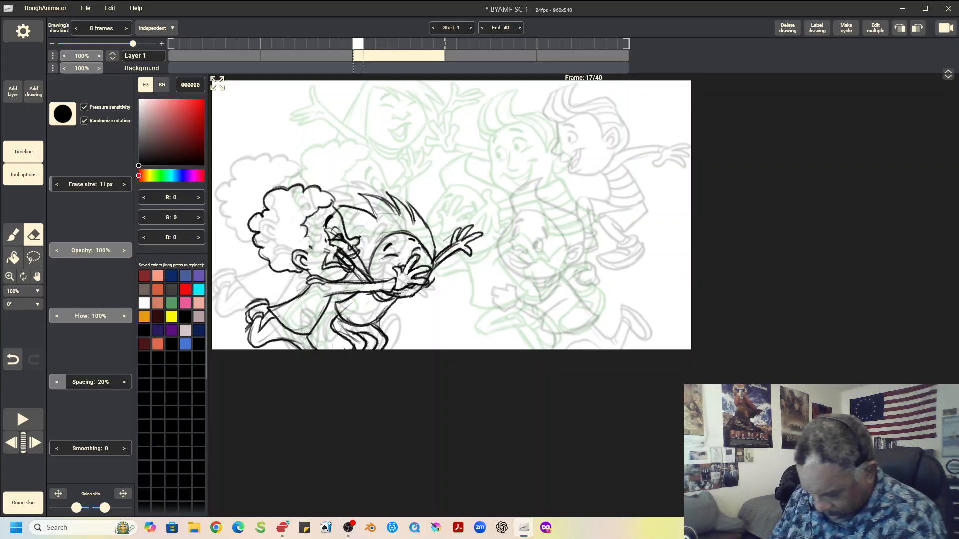
{"action": "left_click", "coordinate": [24, 291]}
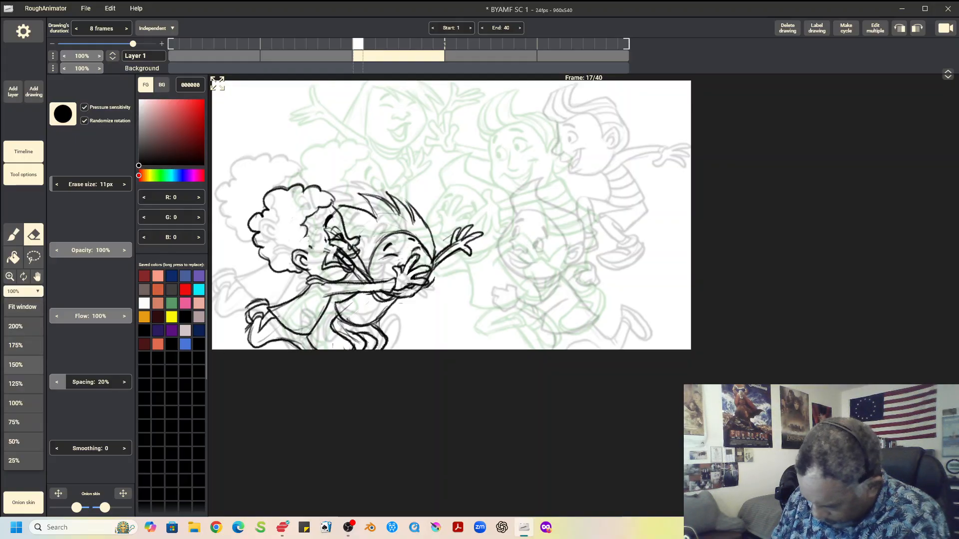
{"action": "left_click", "coordinate": [23, 306]}
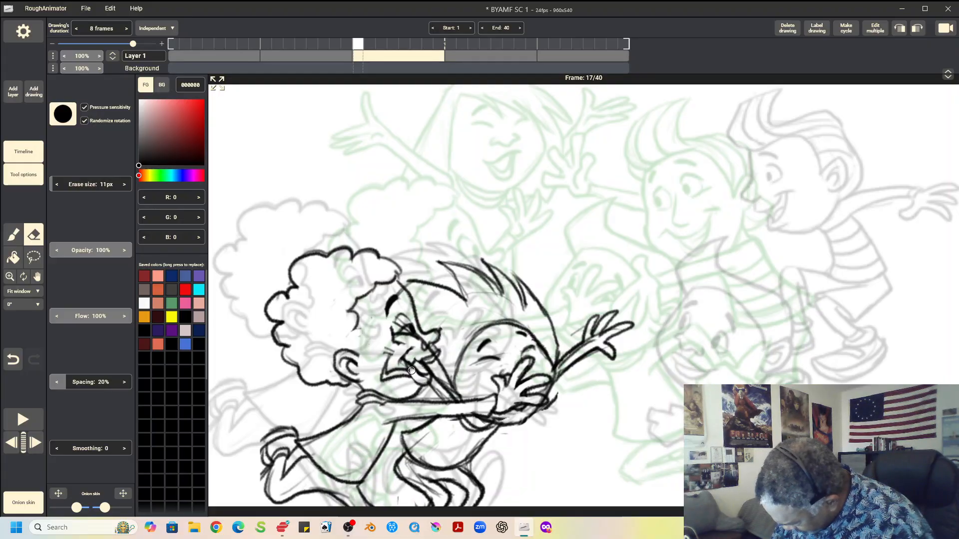
{"action": "mouse_move", "coordinate": [404, 378]}
{"action": "left_mouse_down"}
{"action": "mouse_move", "coordinate": [382, 381]}
{"action": "mouse_move", "coordinate": [377, 348]}
{"action": "left_mouse_up"}
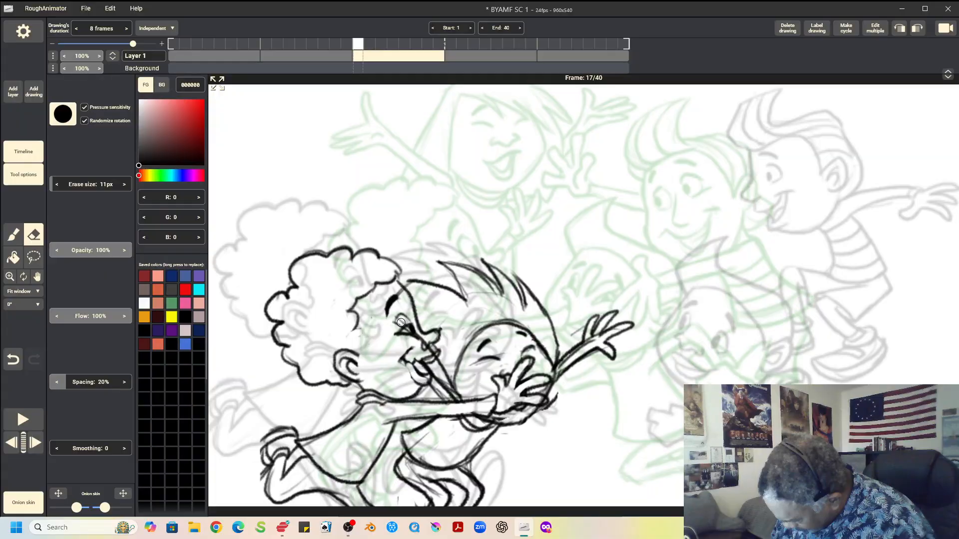
{"action": "left_click_drag", "start_coordinate": [405, 328], "coordinate": [407, 331]}
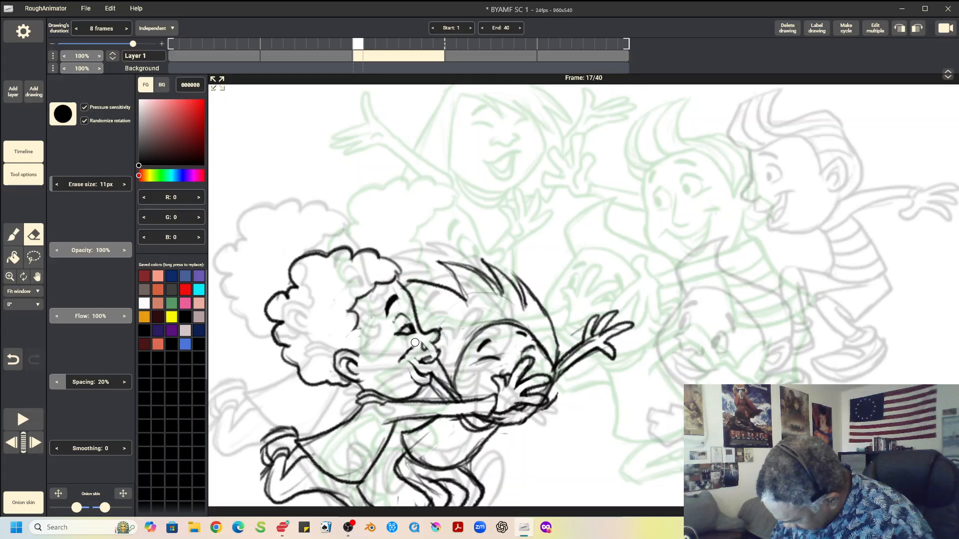
Brush back the curly-haired child's upper lip, the hairline above the ear and the corner of the smile
{"action": "key", "text": "b"}
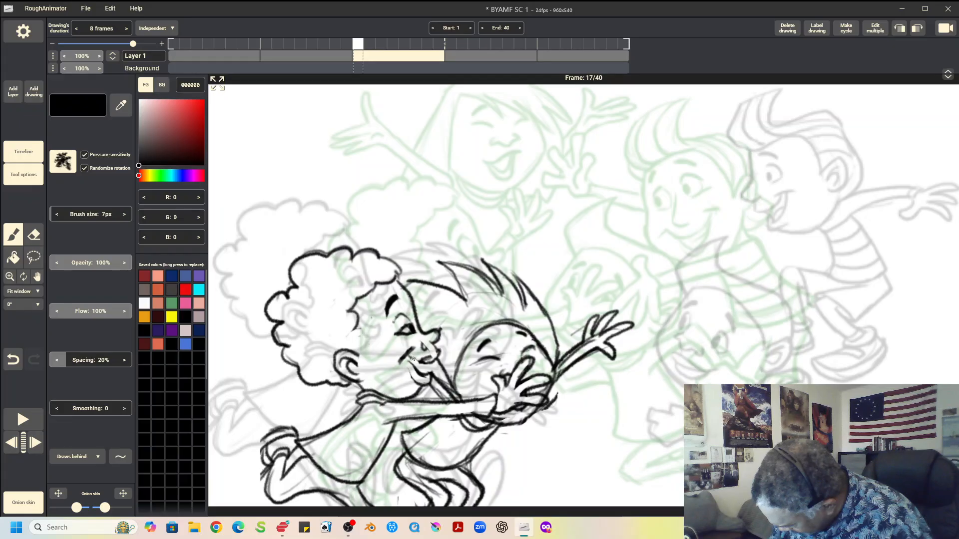
{"action": "left_click_drag", "start_coordinate": [414, 357], "coordinate": [440, 351]}
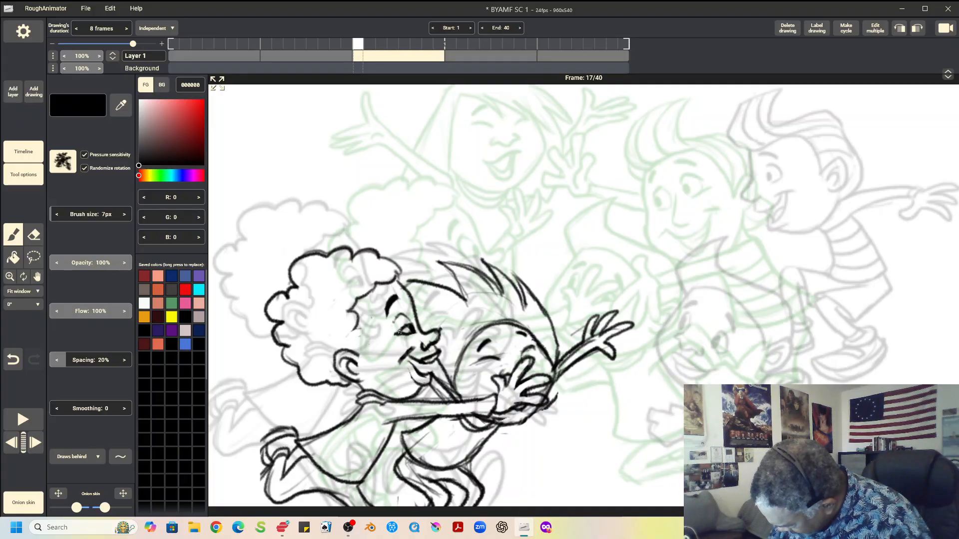
{"action": "left_click_drag", "start_coordinate": [358, 327], "coordinate": [364, 347]}
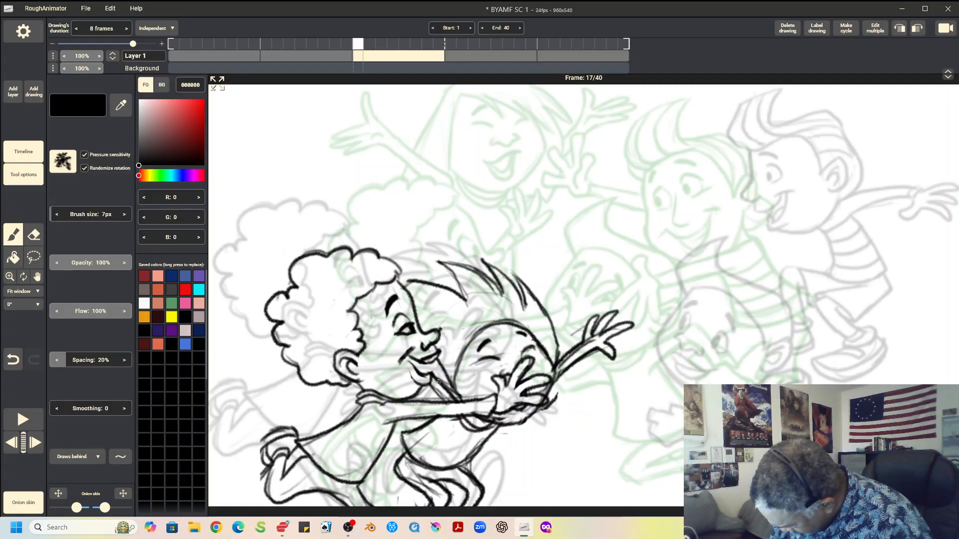
{"action": "left_click_drag", "start_coordinate": [406, 360], "coordinate": [413, 381]}
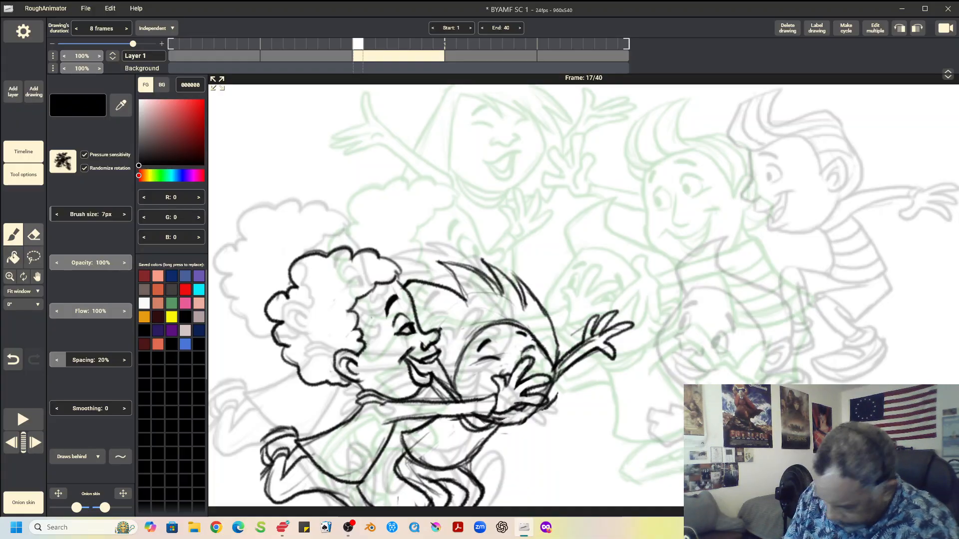
Erase the leftover lines between the two faces and redraw the curly-haired child's lower lip and chin
{"action": "left_click", "coordinate": [33, 235]}
{"action": "left_click_drag", "start_coordinate": [454, 358], "coordinate": [470, 344]}
{"action": "mouse_move", "coordinate": [443, 381]}
{"action": "left_mouse_down"}
{"action": "mouse_move", "coordinate": [440, 397]}
{"action": "mouse_move", "coordinate": [436, 369]}
{"action": "mouse_move", "coordinate": [432, 380]}
{"action": "mouse_move", "coordinate": [290, 326]}
{"action": "mouse_move", "coordinate": [436, 319]}
{"action": "mouse_move", "coordinate": [441, 372]}
{"action": "mouse_move", "coordinate": [426, 375]}
{"action": "mouse_move", "coordinate": [449, 402]}
{"action": "left_mouse_up"}
{"action": "left_click", "coordinate": [13, 234]}
{"action": "mouse_move", "coordinate": [428, 362]}
{"action": "left_mouse_down"}
{"action": "mouse_move", "coordinate": [459, 400]}
{"action": "mouse_move", "coordinate": [423, 392]}
{"action": "mouse_move", "coordinate": [438, 401]}
{"action": "left_mouse_up"}
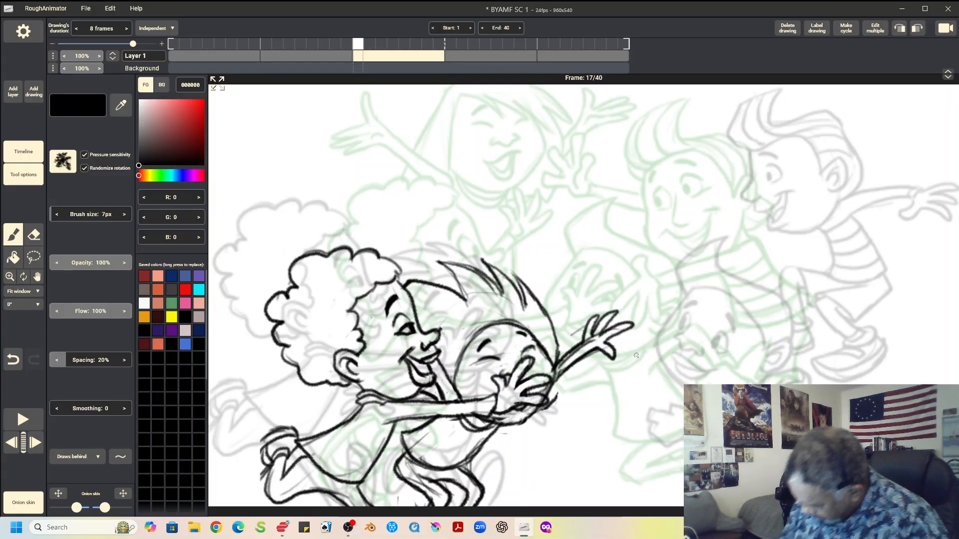
Erase stray lines beside the covering hand and the boy's shirt, and brush a striped shoe on the curly-haired child's rear foot
{"action": "key", "text": "e"}
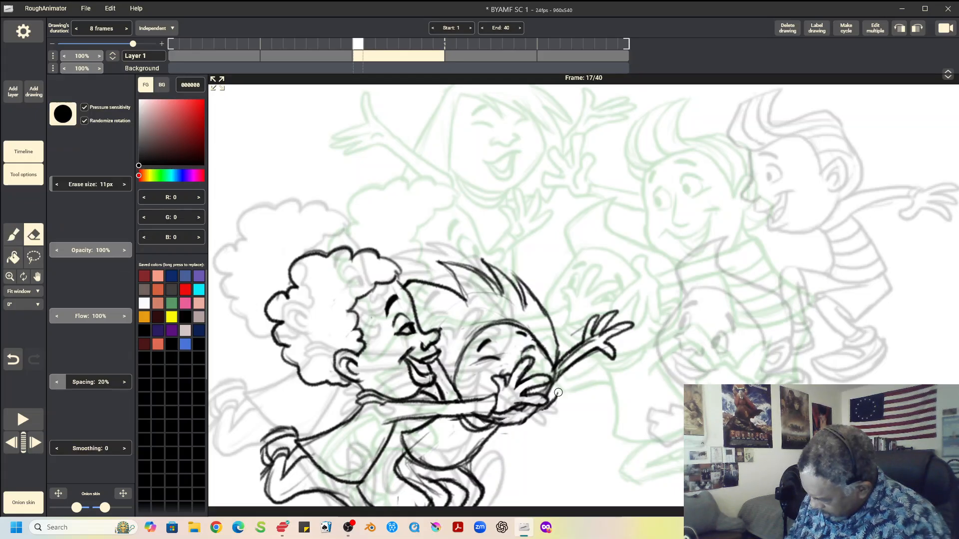
{"action": "mouse_move", "coordinate": [559, 392]}
{"action": "left_mouse_down"}
{"action": "mouse_move", "coordinate": [548, 410]}
{"action": "mouse_move", "coordinate": [551, 402]}
{"action": "left_mouse_up"}
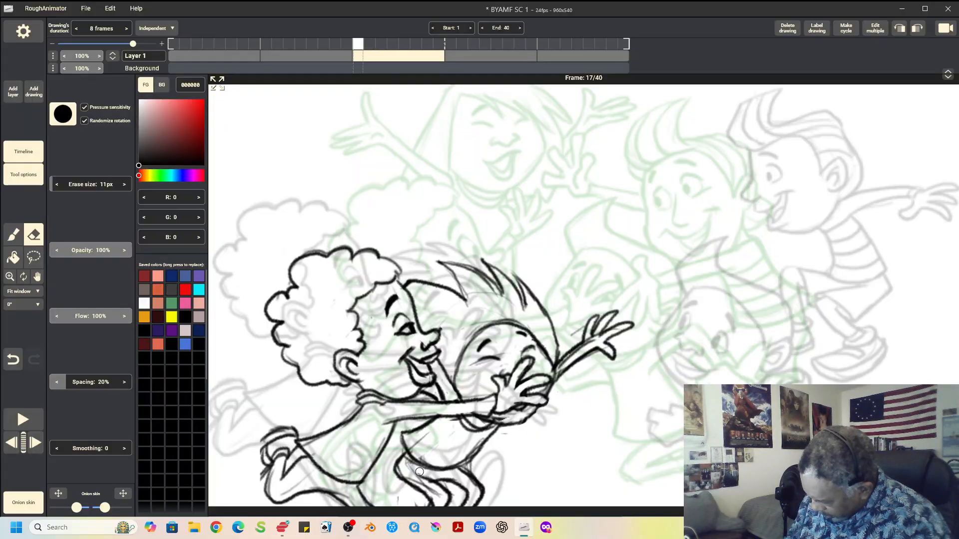
{"action": "left_click_drag", "start_coordinate": [413, 451], "coordinate": [433, 428]}
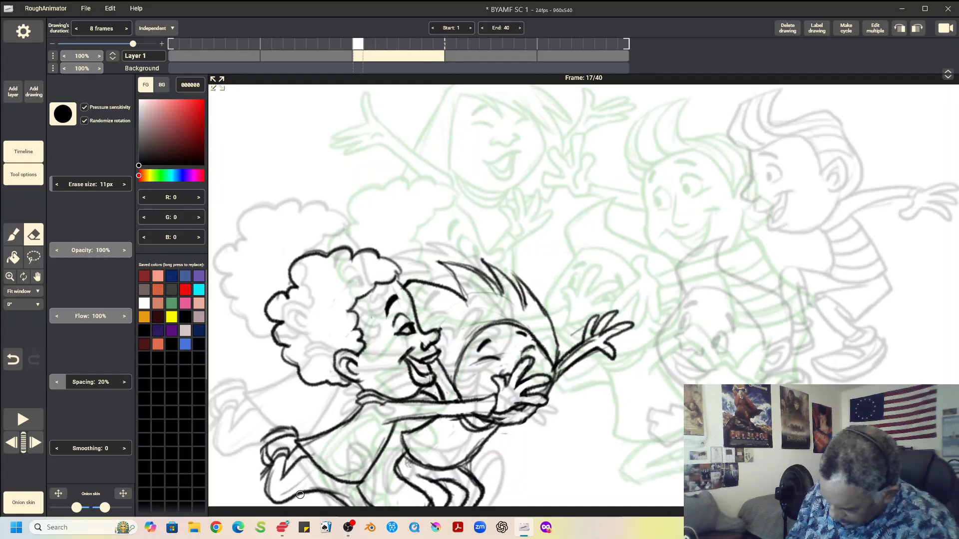
{"action": "key", "text": "b"}
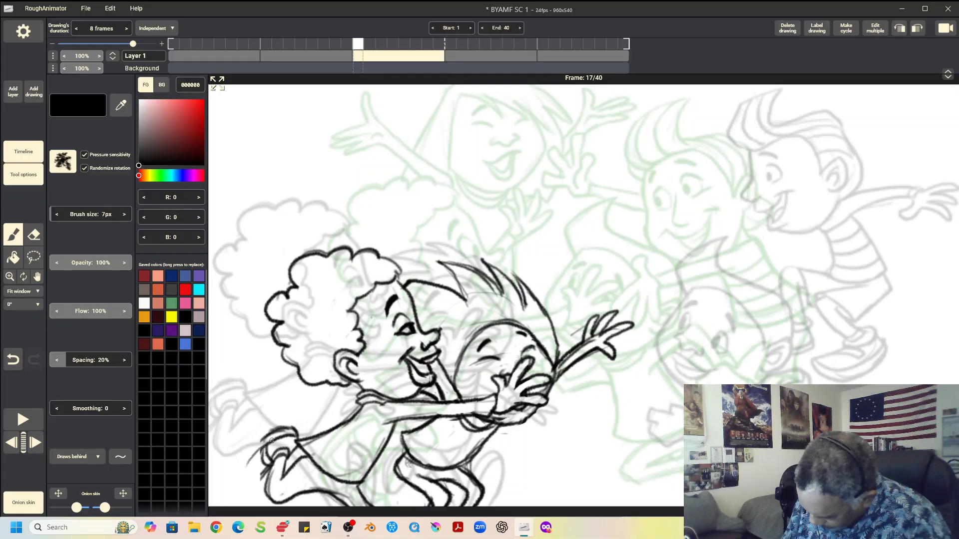
{"action": "mouse_move", "coordinate": [272, 440]}
{"action": "left_mouse_down"}
{"action": "mouse_move", "coordinate": [243, 483]}
{"action": "mouse_move", "coordinate": [248, 452]}
{"action": "mouse_move", "coordinate": [243, 475]}
{"action": "left_mouse_up"}
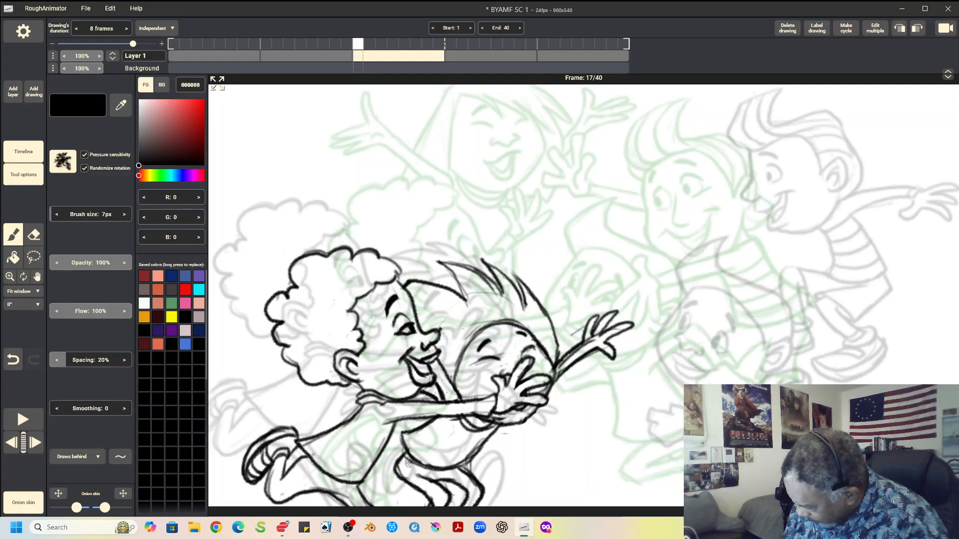
Erase the curly-haired child's eye and redraw it with a clean outline and pupil
{"action": "key", "text": "e"}
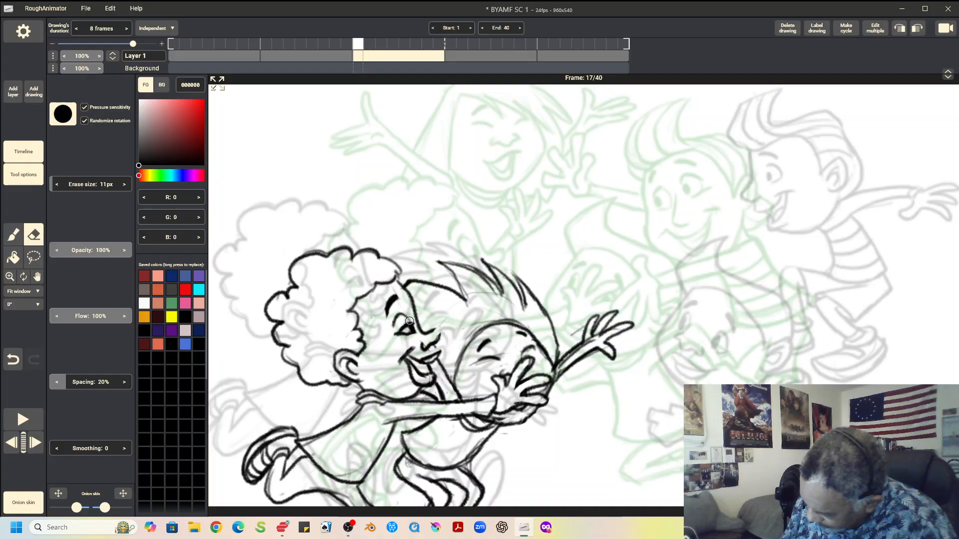
{"action": "left_click_drag", "start_coordinate": [402, 332], "coordinate": [404, 335]}
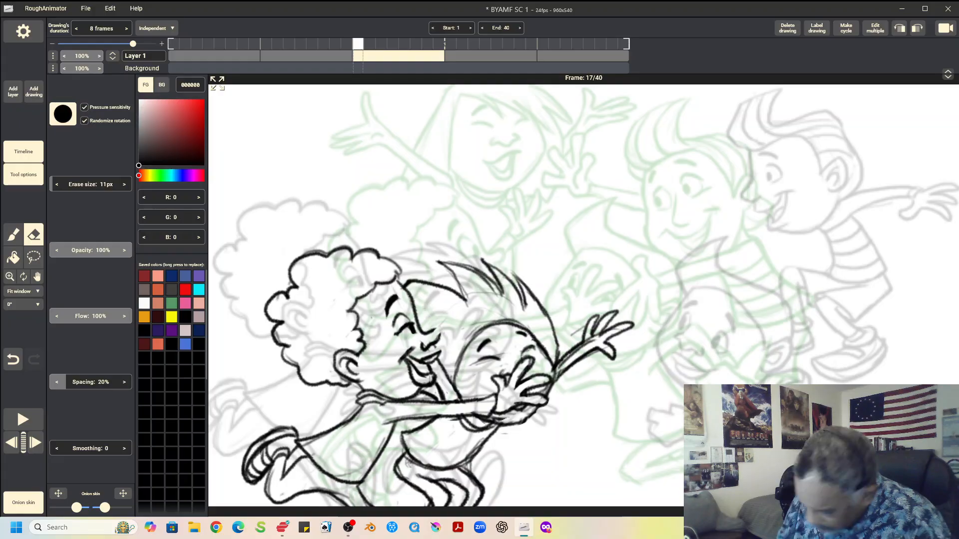
{"action": "key", "text": "b"}
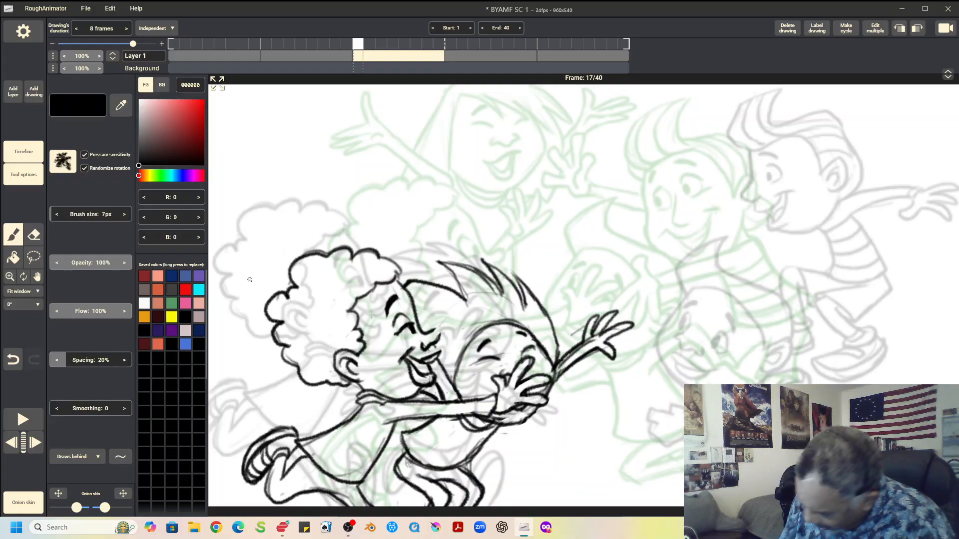
{"action": "left_click_drag", "start_coordinate": [410, 325], "coordinate": [414, 334]}
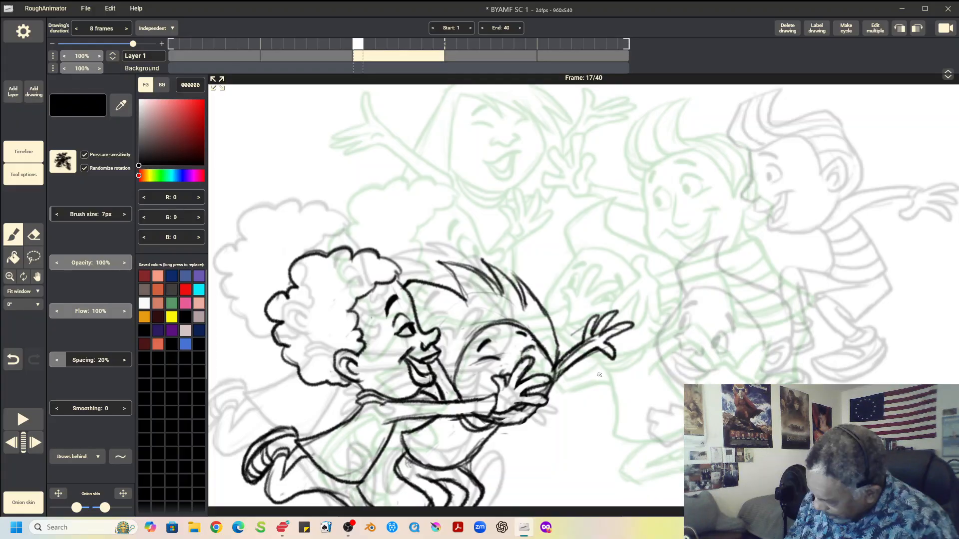
Play the animation and flip between the frame 9, 17 and 25 drawings to examine how the curly-haired child moves
{"action": "key", "text": "space"}
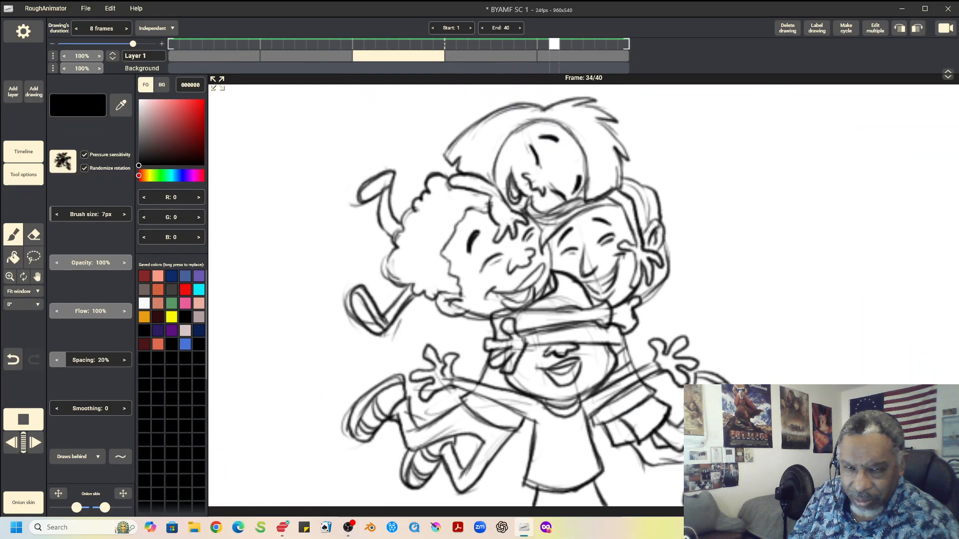
{"action": "key", "text": "space"}
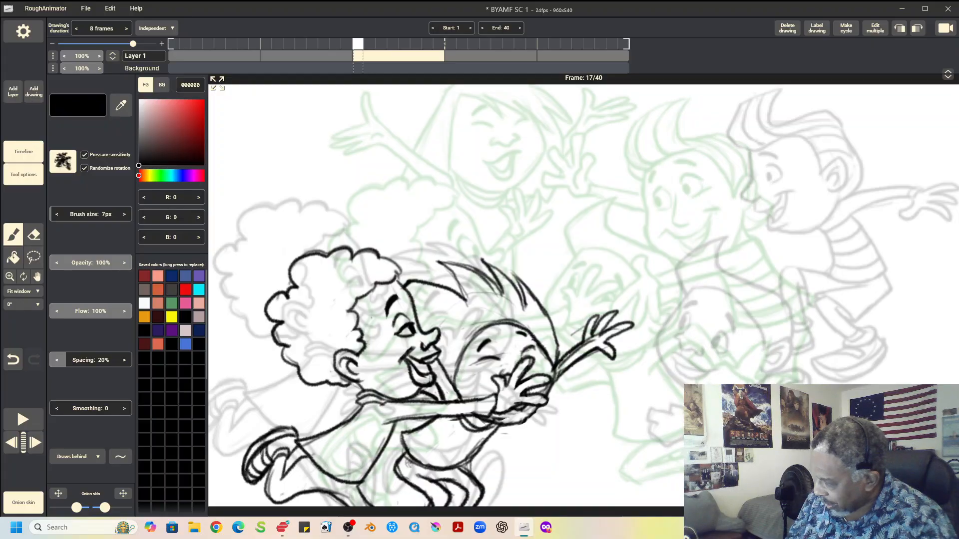
{"action": "key", "text": "Left"}
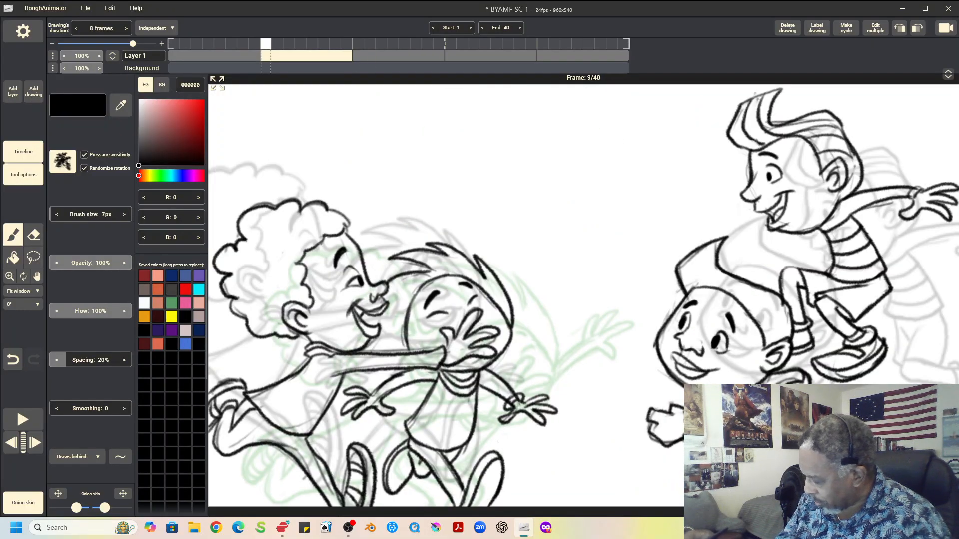
{"action": "key", "text": "Right"}
{"action": "key", "text": "Right"}
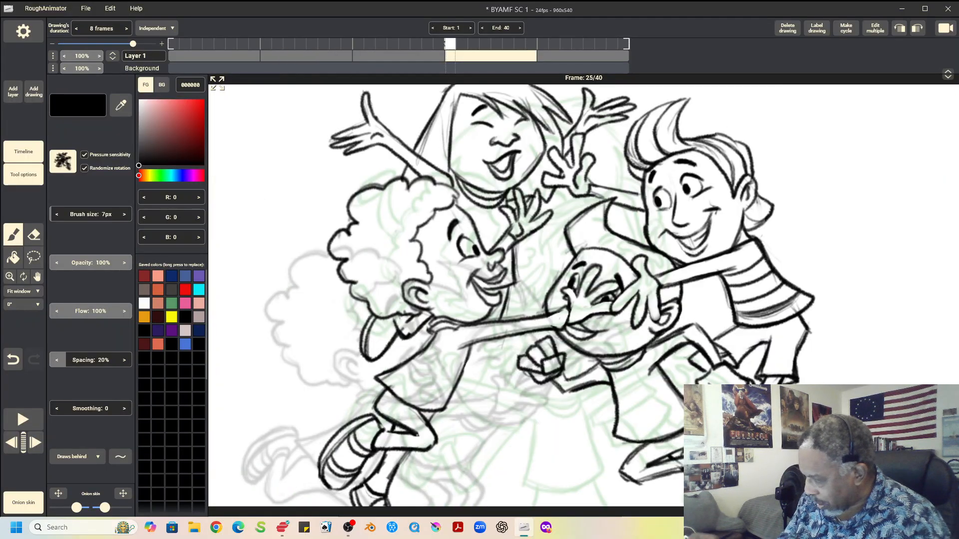
{"action": "key", "text": "Left"}
{"action": "key", "text": "Left"}
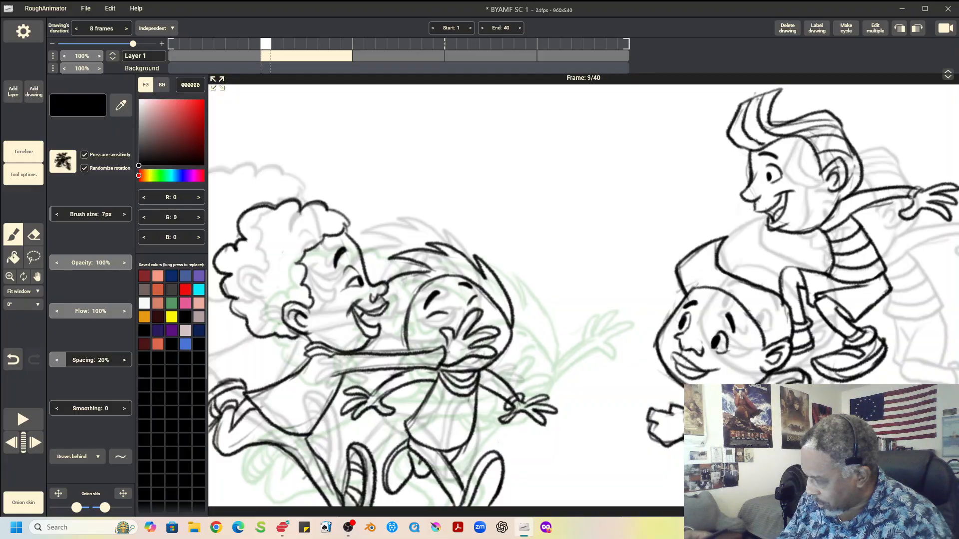
{"action": "key", "text": "Right"}
{"action": "key", "text": "Right"}
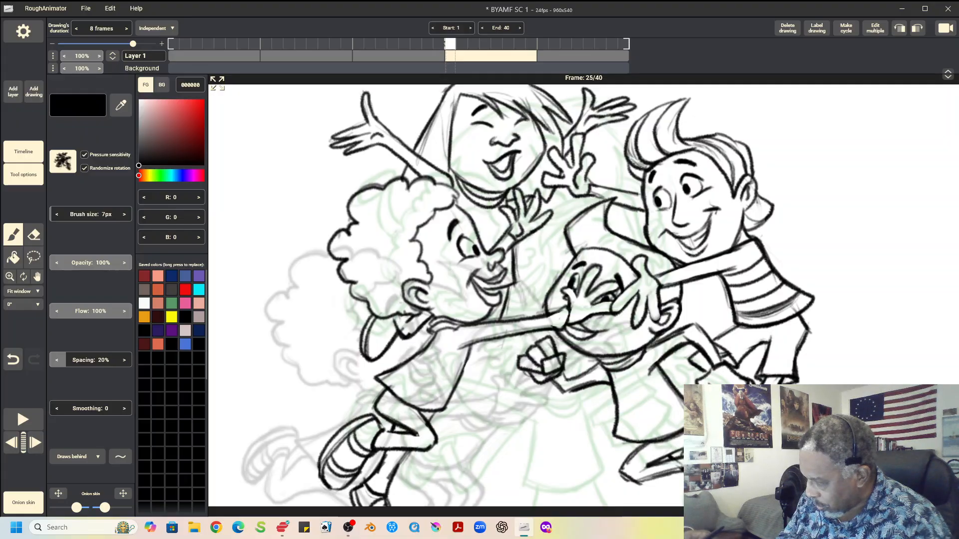
{"action": "key", "text": "Left"}
{"action": "key", "text": "Left"}
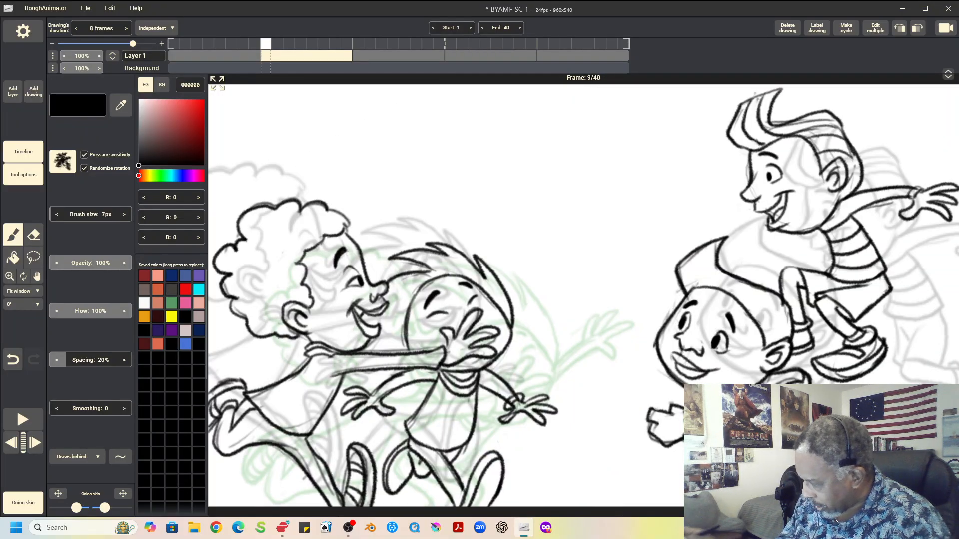
{"action": "key", "text": "Right"}
{"action": "key", "text": "Right"}
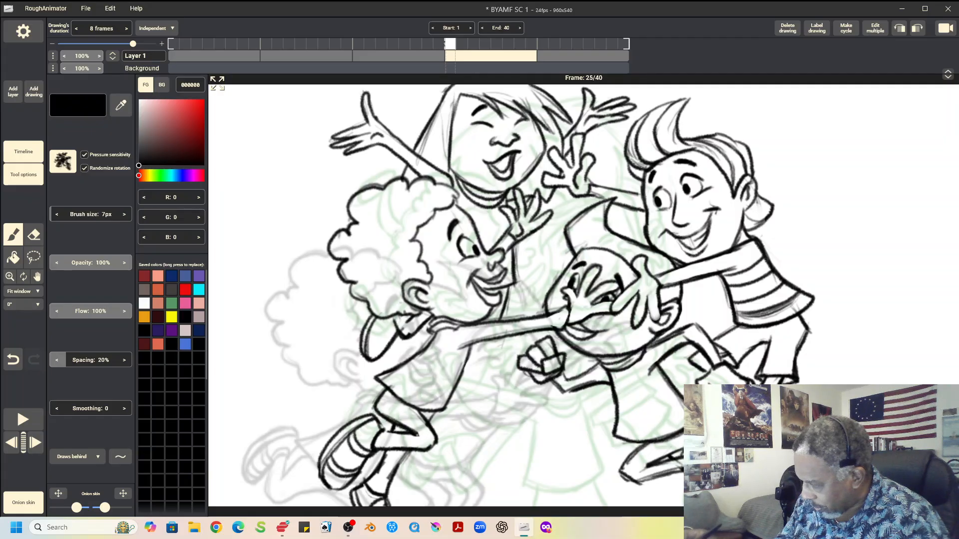
{"action": "key", "text": "Left"}
{"action": "key", "text": "Left"}
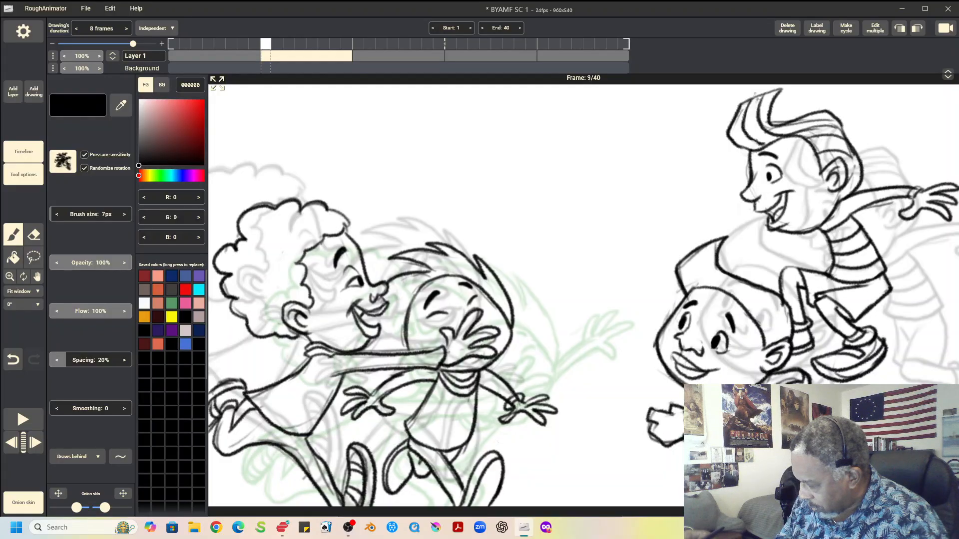
{"action": "left_click", "coordinate": [33, 257]}
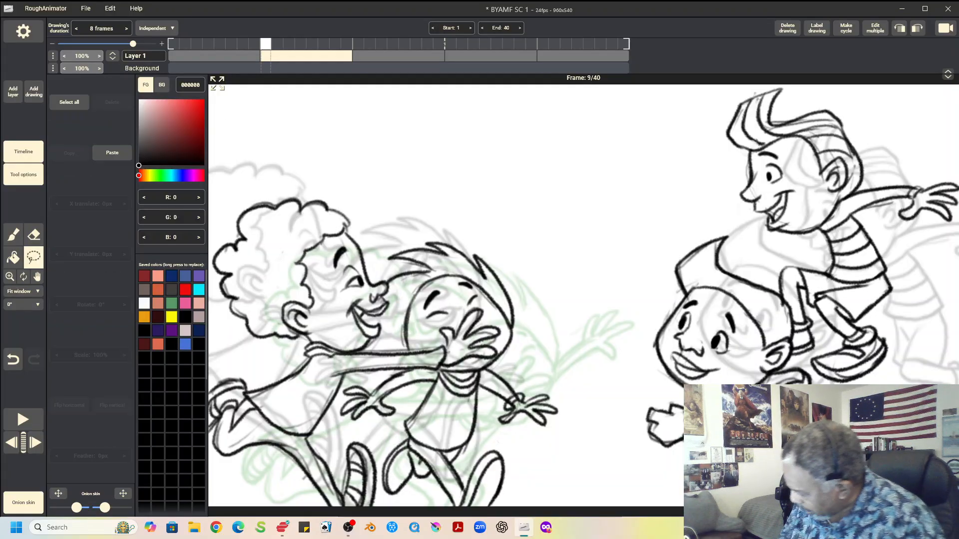
{"action": "mouse_move", "coordinate": [715, 228]}
{"action": "left_mouse_down"}
{"action": "mouse_move", "coordinate": [665, 280]}
{"action": "mouse_move", "coordinate": [716, 228]}
{"action": "left_mouse_up"}
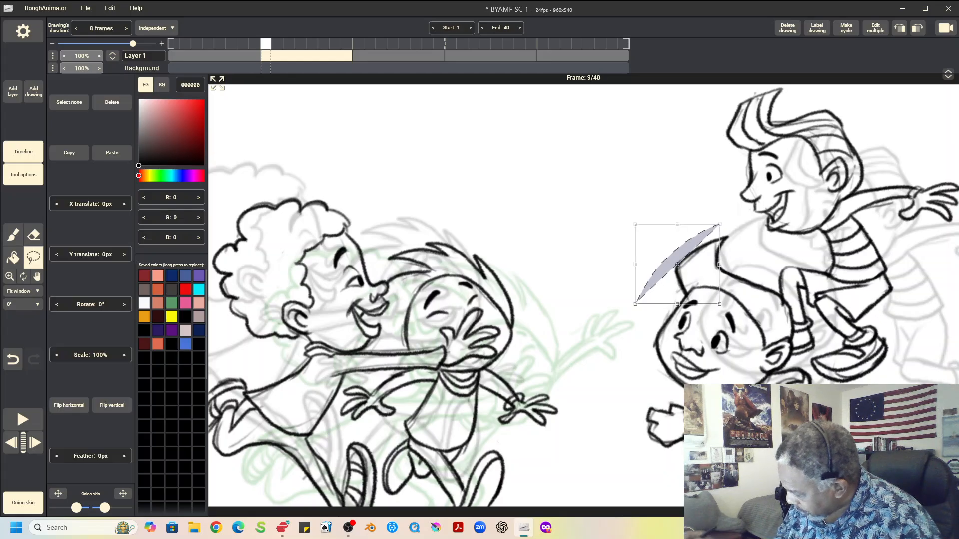
{"action": "key", "text": "Delete"}
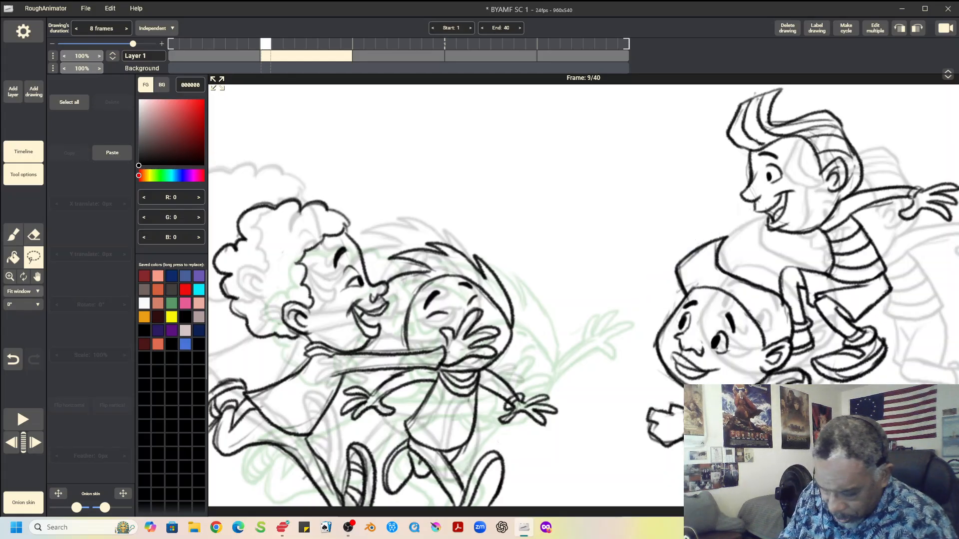
Lasso the whole running boy with the pointed hair in the frame 9 drawing and copy him
{"action": "left_click", "coordinate": [23, 291]}
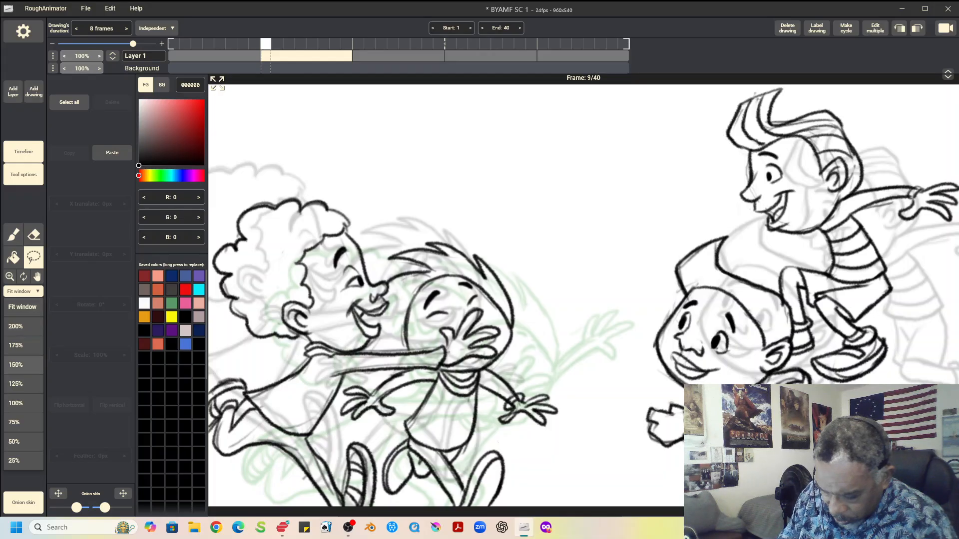
{"action": "left_click", "coordinate": [20, 403]}
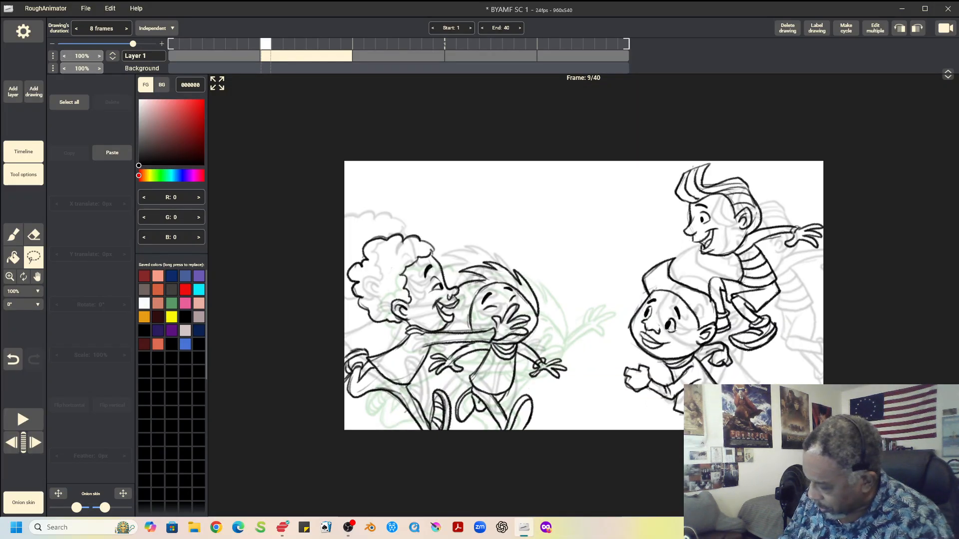
{"action": "key", "text": "h"}
{"action": "left_click_drag", "start_coordinate": [583, 295], "coordinate": [447, 226]}
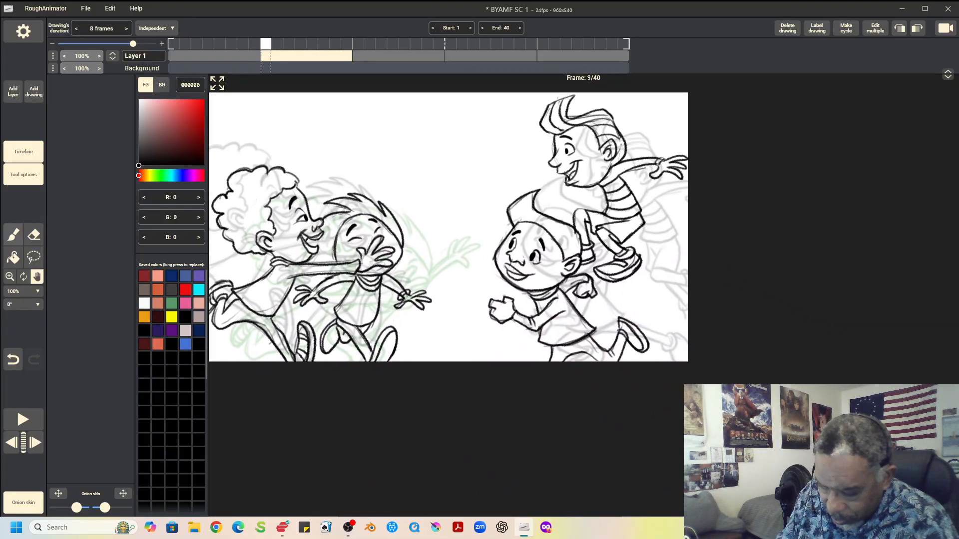
{"action": "left_click", "coordinate": [33, 257]}
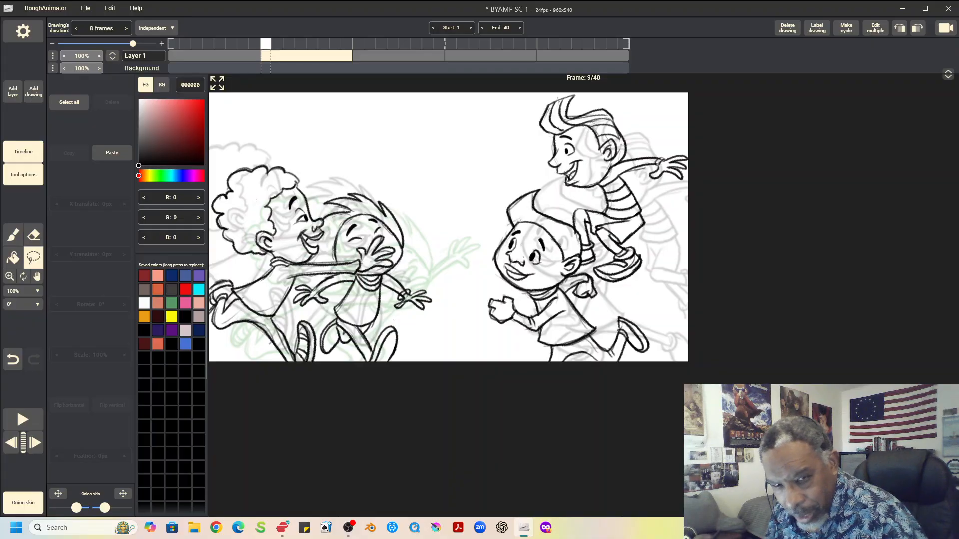
{"action": "mouse_move", "coordinate": [524, 184]}
{"action": "left_mouse_down"}
{"action": "mouse_move", "coordinate": [487, 240]}
{"action": "mouse_move", "coordinate": [481, 341]}
{"action": "mouse_move", "coordinate": [564, 384]}
{"action": "mouse_move", "coordinate": [659, 364]}
{"action": "mouse_move", "coordinate": [622, 297]}
{"action": "mouse_move", "coordinate": [589, 274]}
{"action": "mouse_move", "coordinate": [523, 184]}
{"action": "left_mouse_up"}
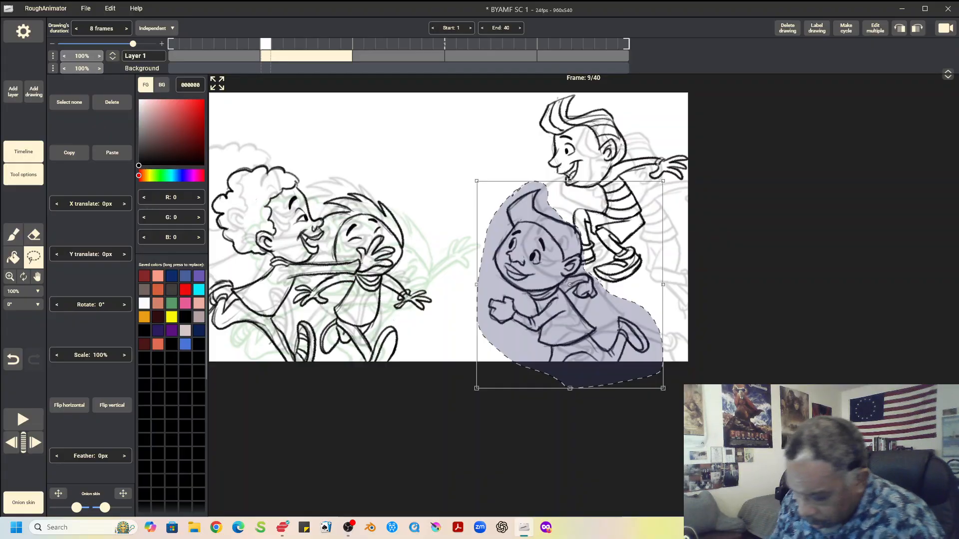
{"action": "left_click", "coordinate": [69, 152]}
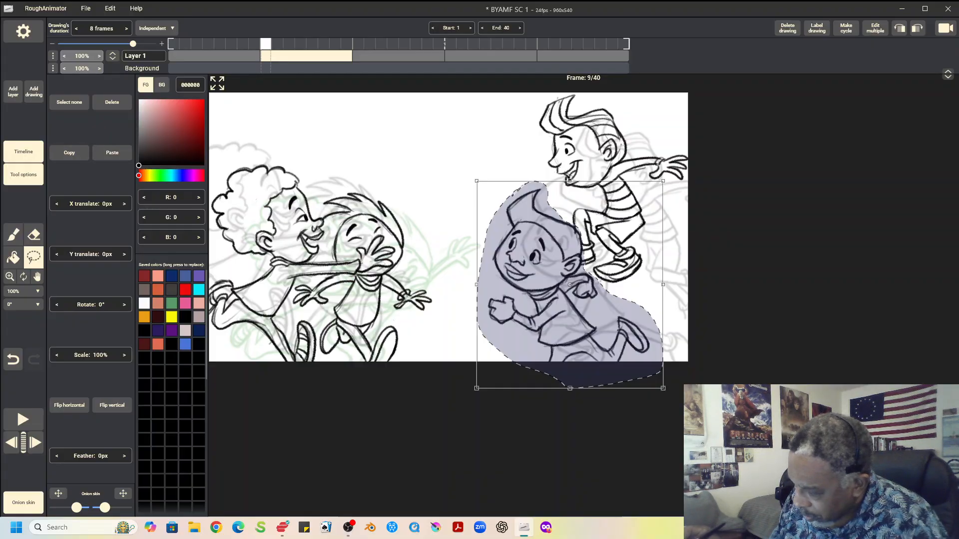
Paste the pointed-hair boy into the frame 17 drawing and shift him -52 px horizontally and 28 px vertically
{"action": "left_click", "coordinate": [35, 443]}
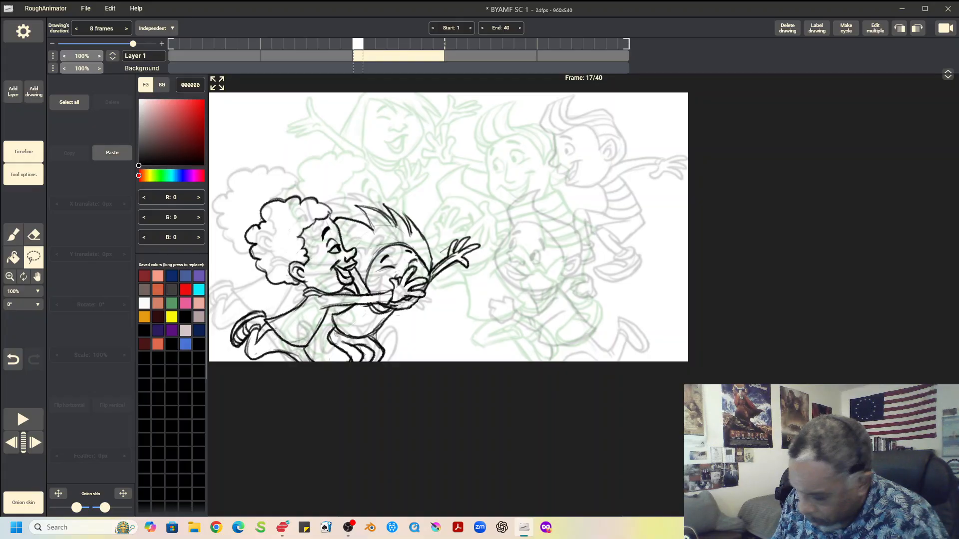
{"action": "left_click", "coordinate": [112, 152]}
{"action": "left_click_drag", "start_coordinate": [569, 285], "coordinate": [544, 299]}
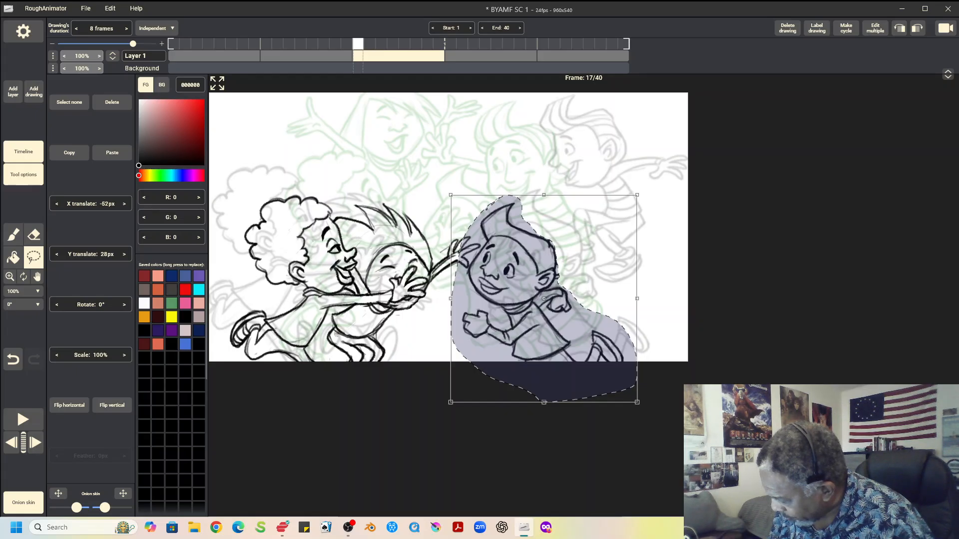
{"action": "key", "text": "ctrl+d"}
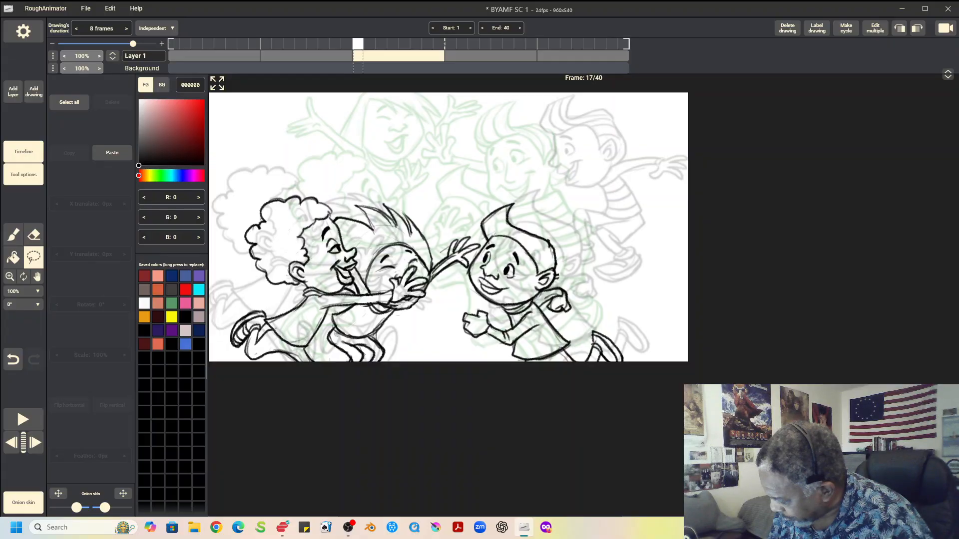
Flip between the frame 9, 17 and 25 drawings to examine how the pasted pointed-hair boy moves
{"action": "key", "text": "Left"}
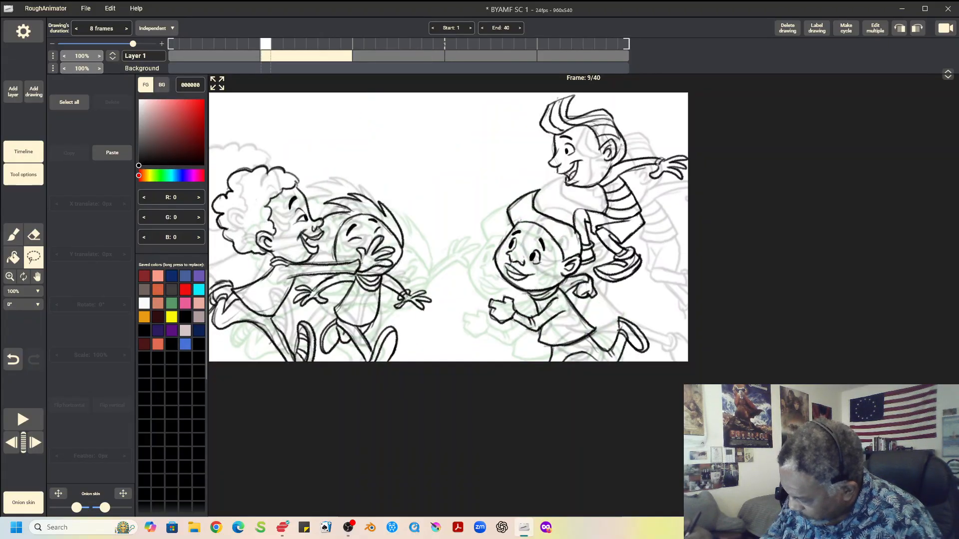
{"action": "key", "text": "Right"}
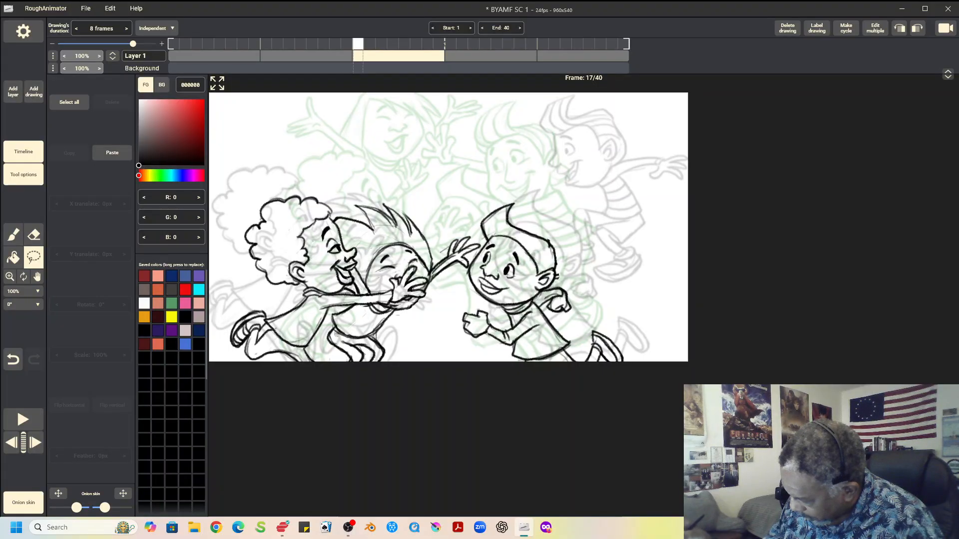
{"action": "key", "text": "Right"}
{"action": "key", "text": "Left"}
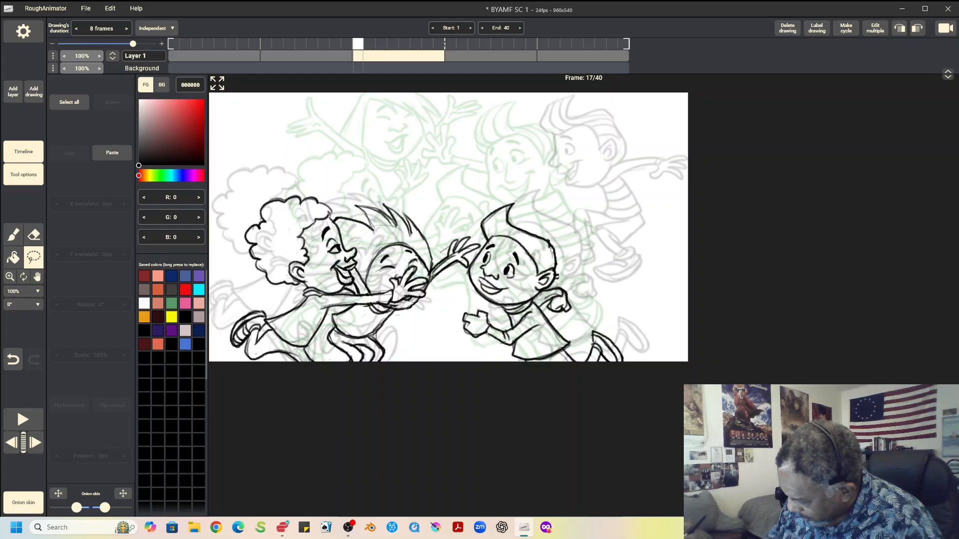
{"action": "key", "text": "Right"}
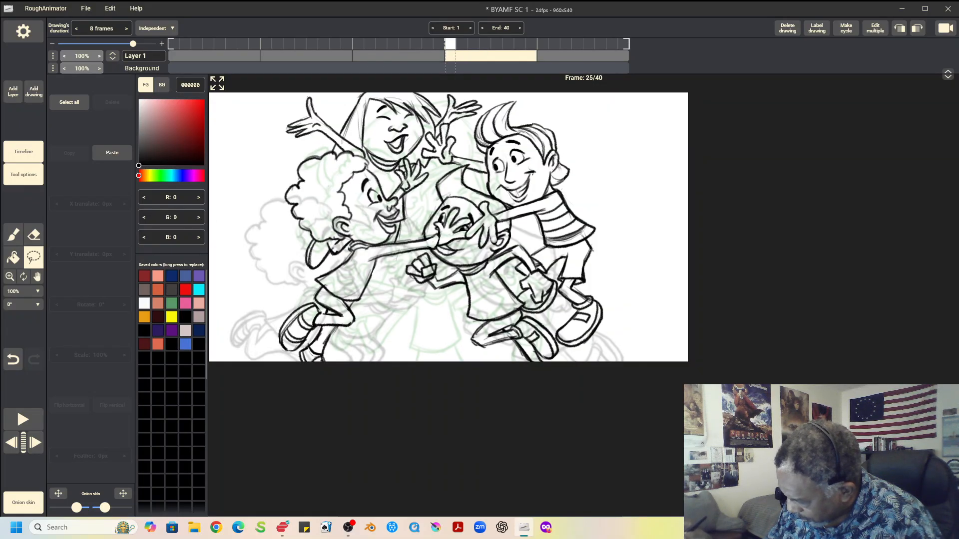
{"action": "key", "text": "Left"}
{"action": "key", "text": "Left"}
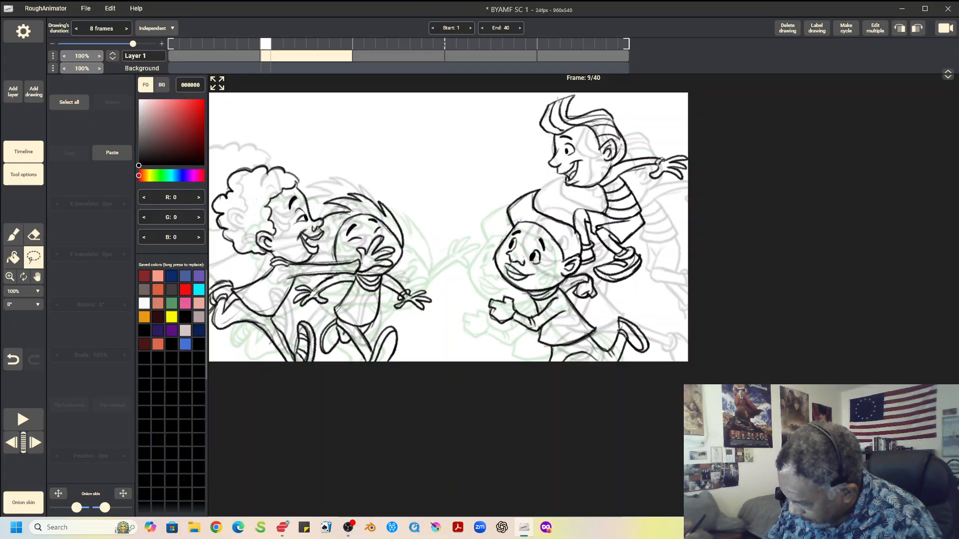
{"action": "key", "text": "Right"}
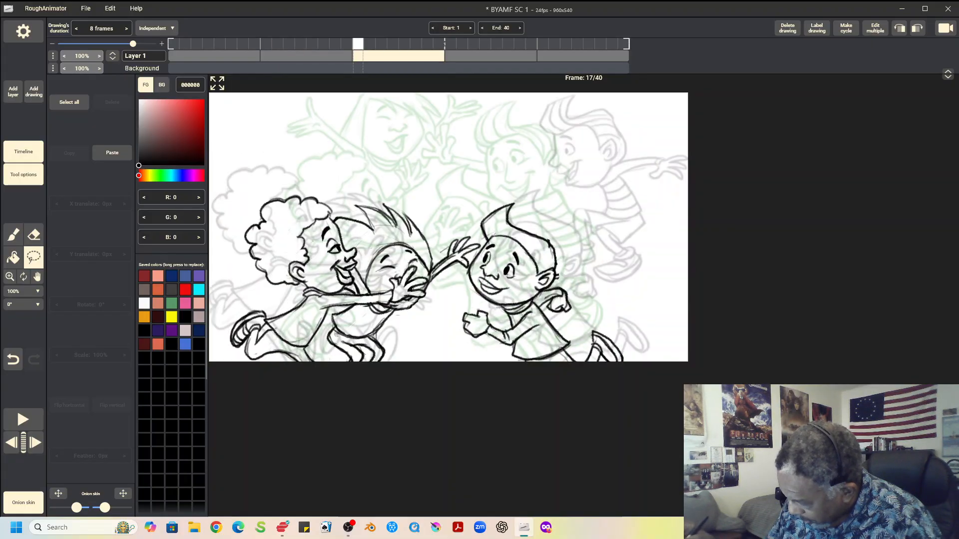
{"action": "key", "text": "Right"}
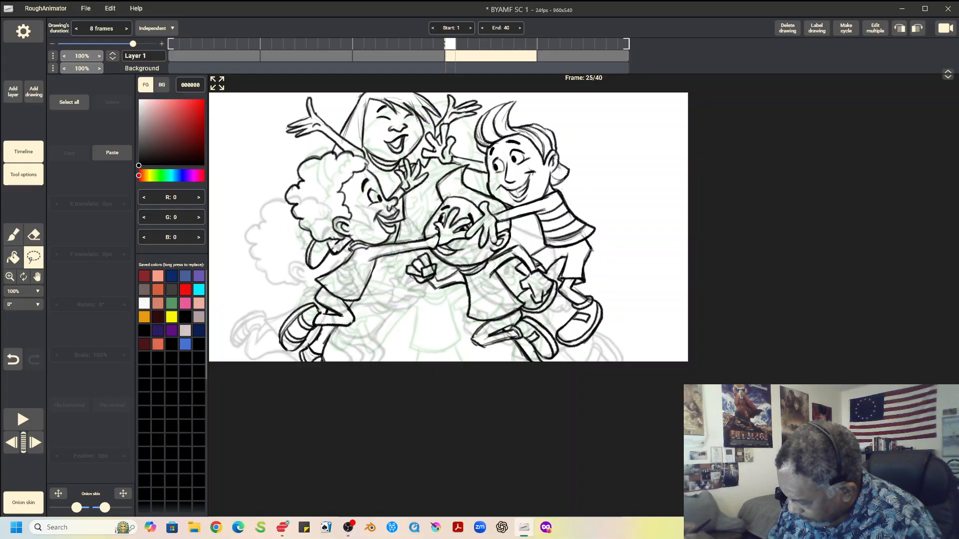
{"action": "key", "text": "Left"}
{"action": "key", "text": "Left"}
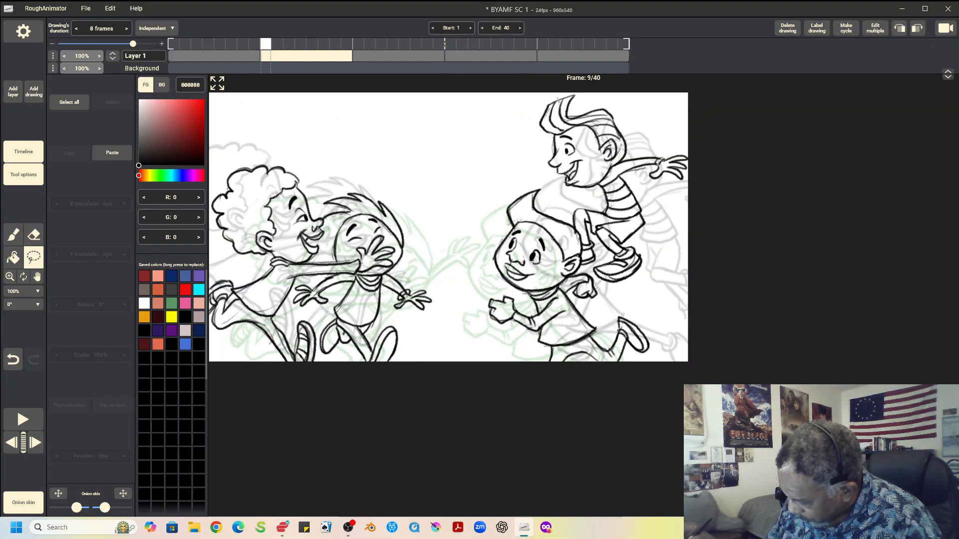
{"action": "key", "text": "Right"}
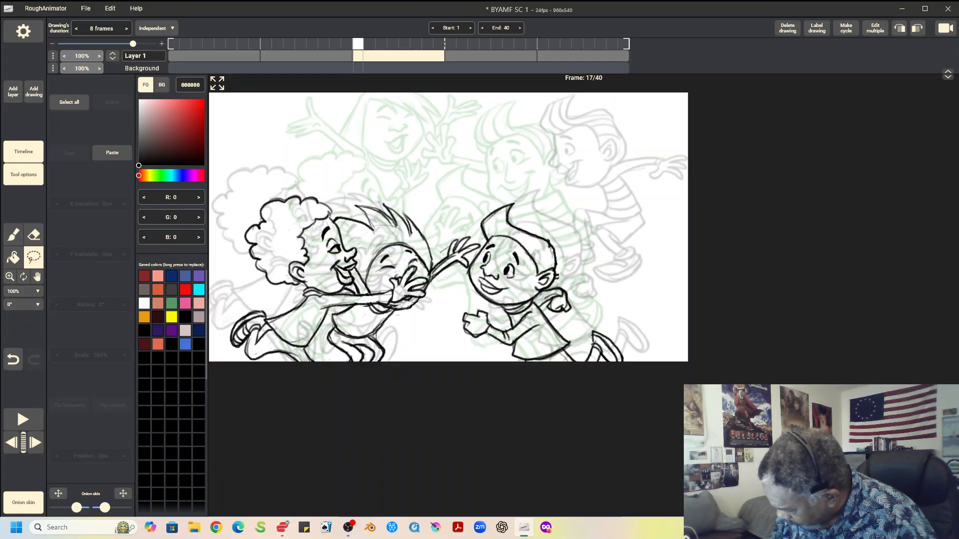
{"action": "key", "text": "Right"}
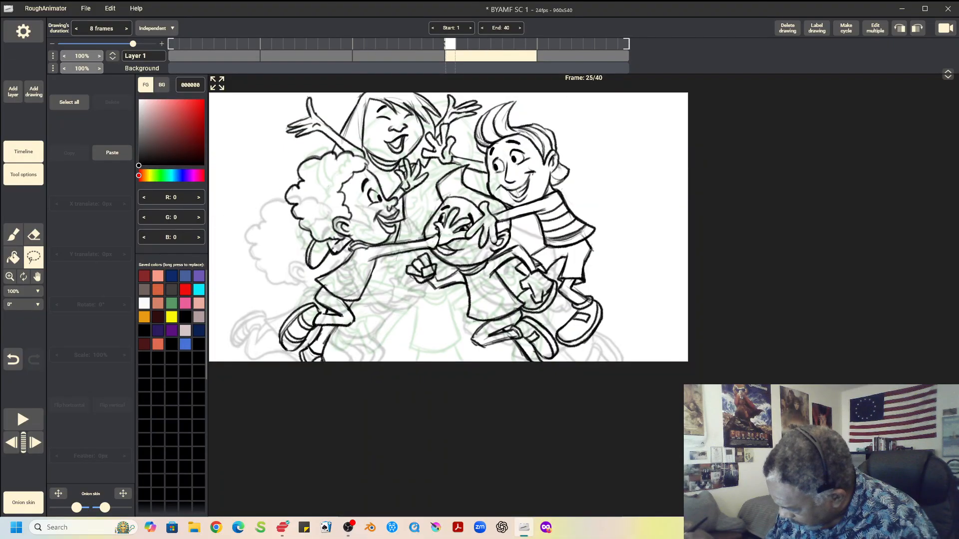
{"action": "key", "text": "Left"}
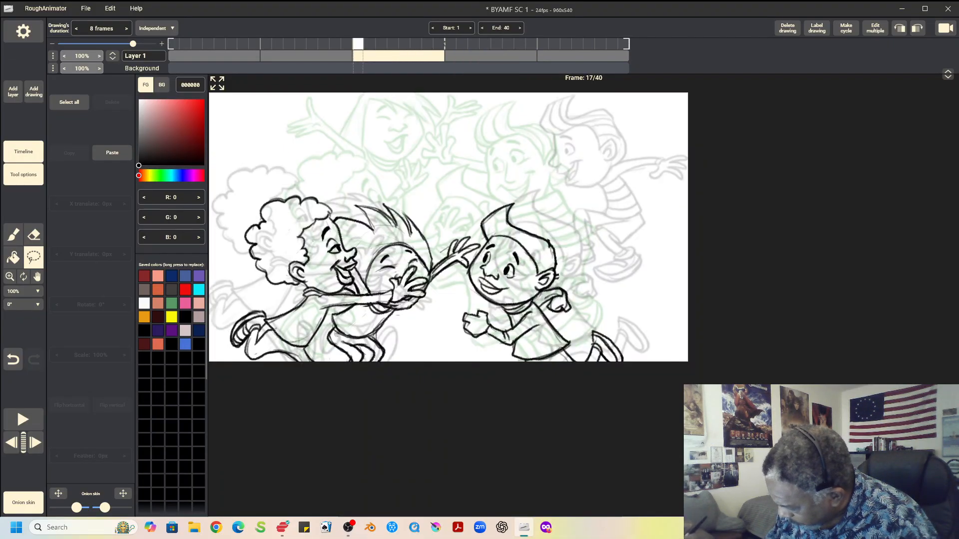
Lasso the pointed-hair boy's front arm and fist on frame 17 and rotate them -42° so the arm swings down
{"action": "left_click_drag", "start_coordinate": [313, 241], "coordinate": [314, 242]}
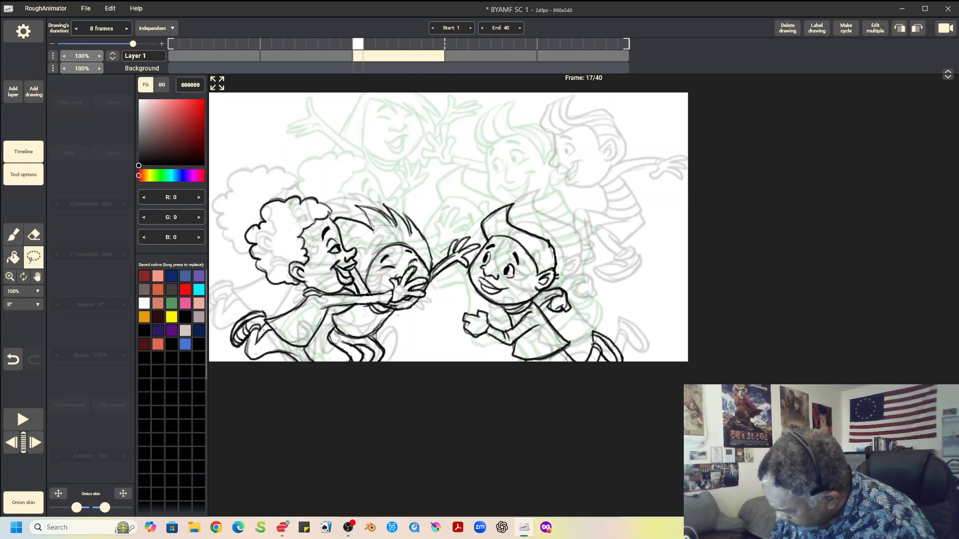
{"action": "mouse_move", "coordinate": [529, 325]}
{"action": "left_mouse_down"}
{"action": "mouse_move", "coordinate": [492, 309]}
{"action": "mouse_move", "coordinate": [444, 329]}
{"action": "mouse_move", "coordinate": [494, 355]}
{"action": "mouse_move", "coordinate": [533, 309]}
{"action": "left_mouse_up"}
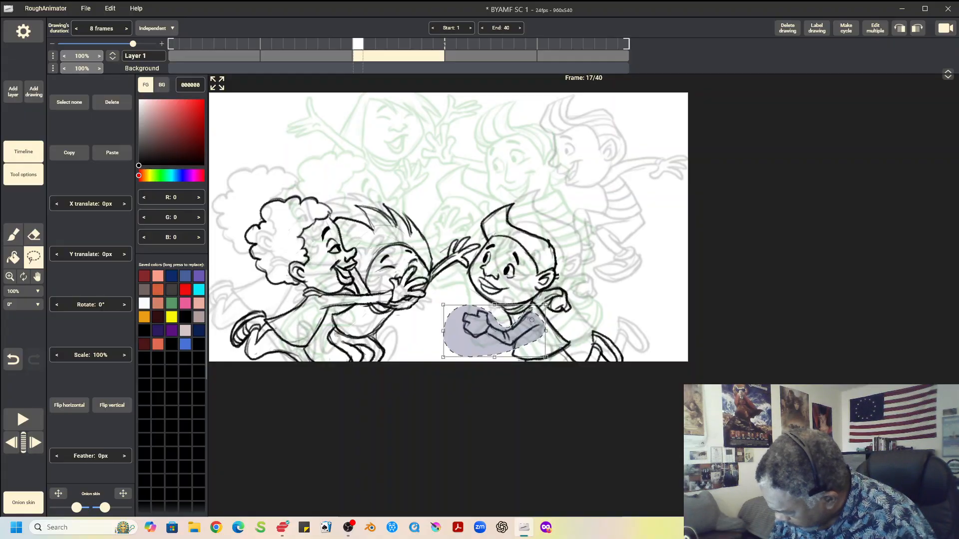
{"action": "left_click_drag", "start_coordinate": [435, 344], "coordinate": [476, 403]}
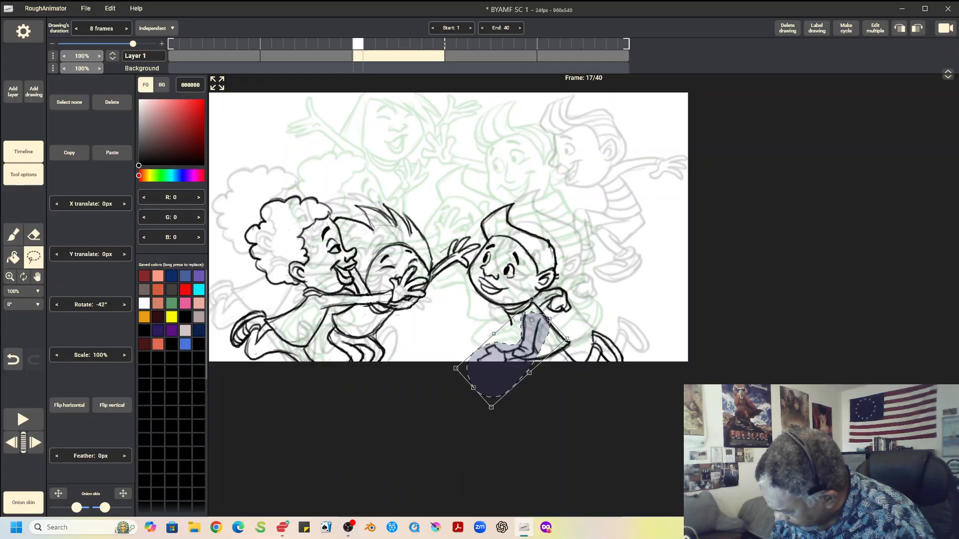
{"action": "left_click", "coordinate": [476, 404]}
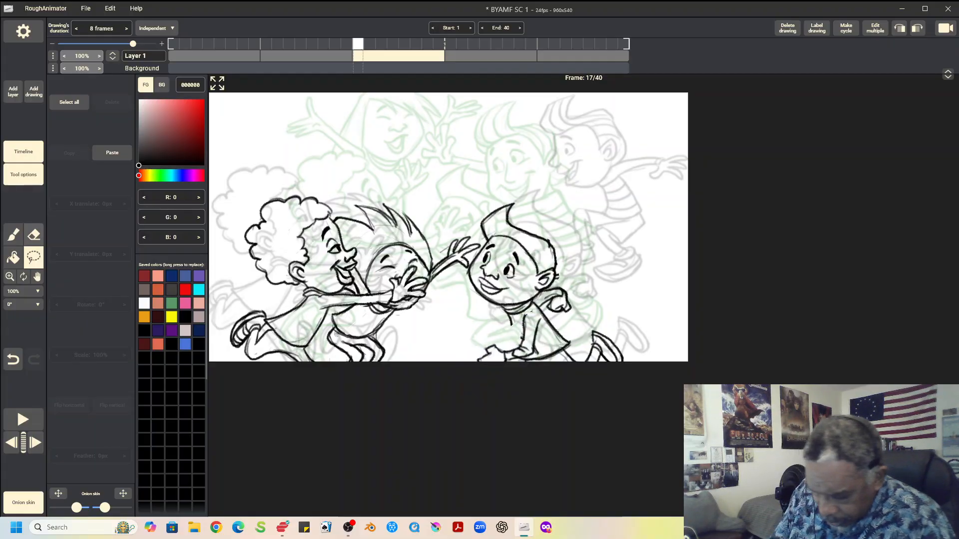
Erase the pointed-hair boy's rear fist and the stray marks beside his ear, and brush in the missing line of his lowered front arm
{"action": "left_click", "coordinate": [33, 235]}
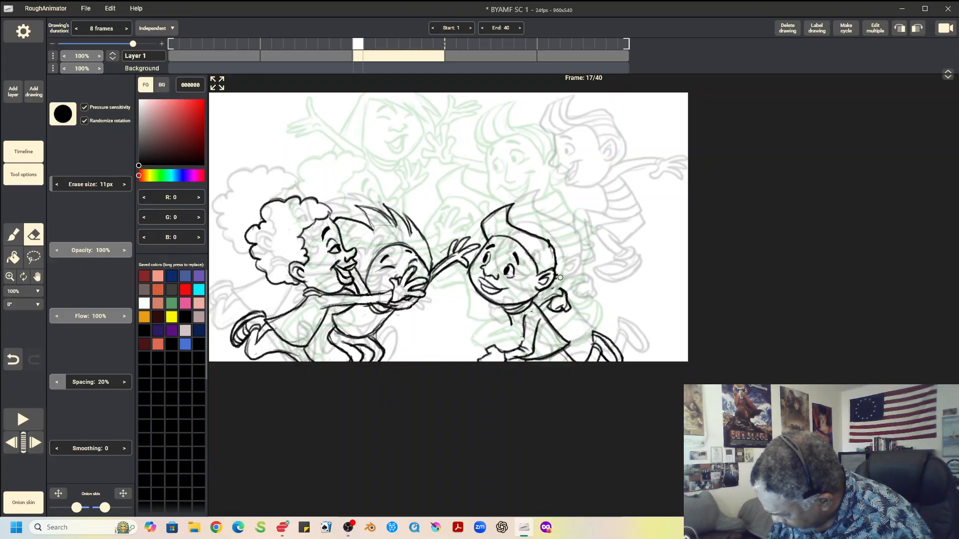
{"action": "mouse_move", "coordinate": [549, 245]}
{"action": "left_mouse_down"}
{"action": "mouse_move", "coordinate": [567, 295]}
{"action": "mouse_move", "coordinate": [561, 289]}
{"action": "mouse_move", "coordinate": [542, 308]}
{"action": "mouse_move", "coordinate": [575, 307]}
{"action": "left_mouse_up"}
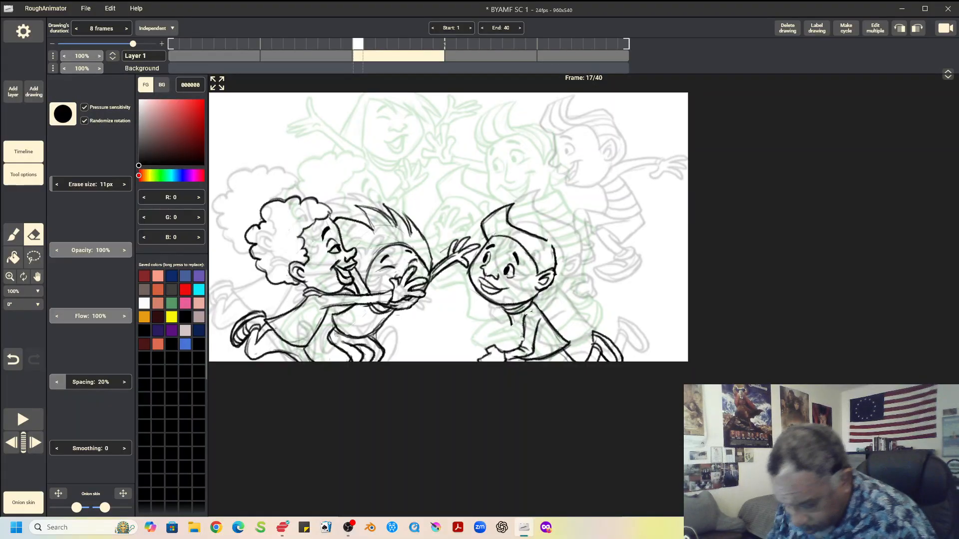
{"action": "key", "text": "b"}
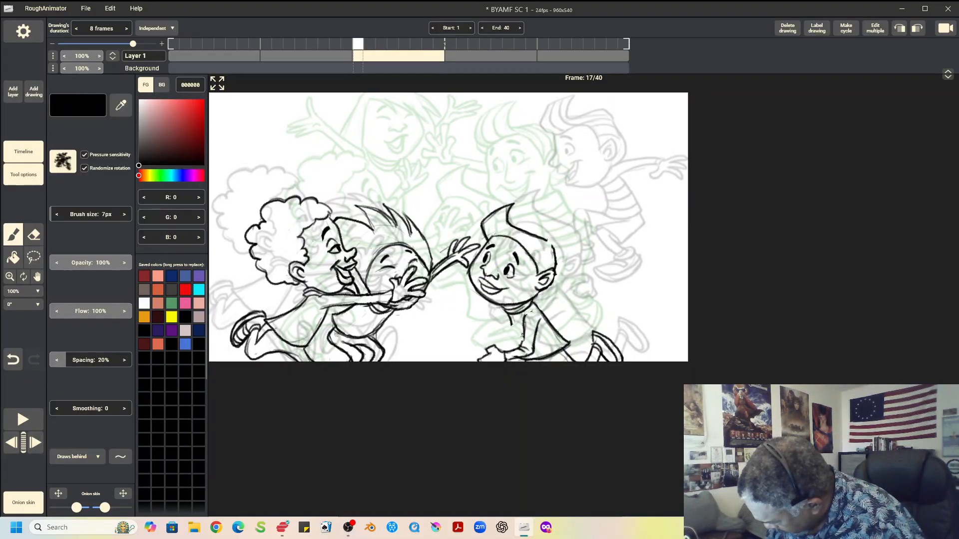
{"action": "mouse_move", "coordinate": [522, 321]}
{"action": "left_mouse_down"}
{"action": "mouse_move", "coordinate": [520, 348]}
{"action": "mouse_move", "coordinate": [511, 348]}
{"action": "left_mouse_up"}
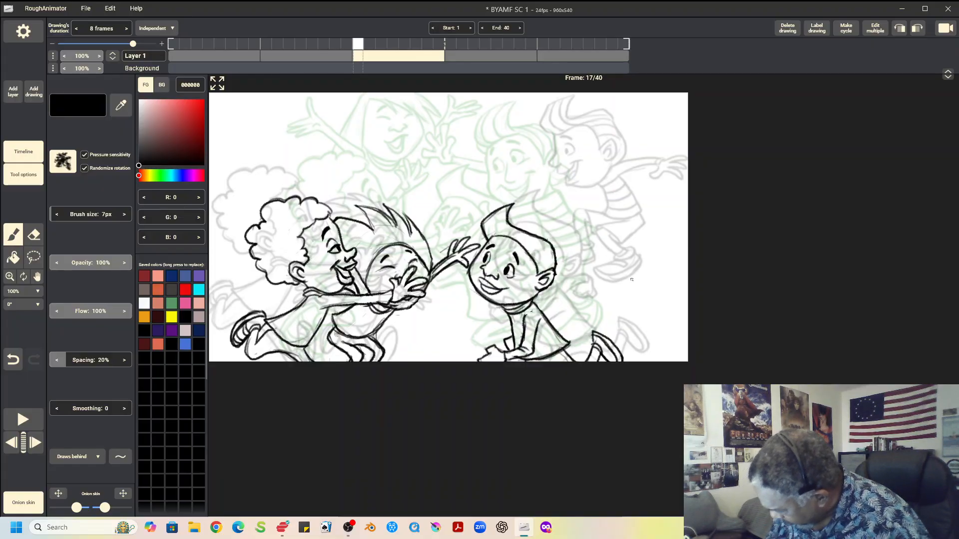
Play the animation and compare the frame 9 and 17 drawings to check the boy's lowered arm
{"action": "key", "text": "space"}
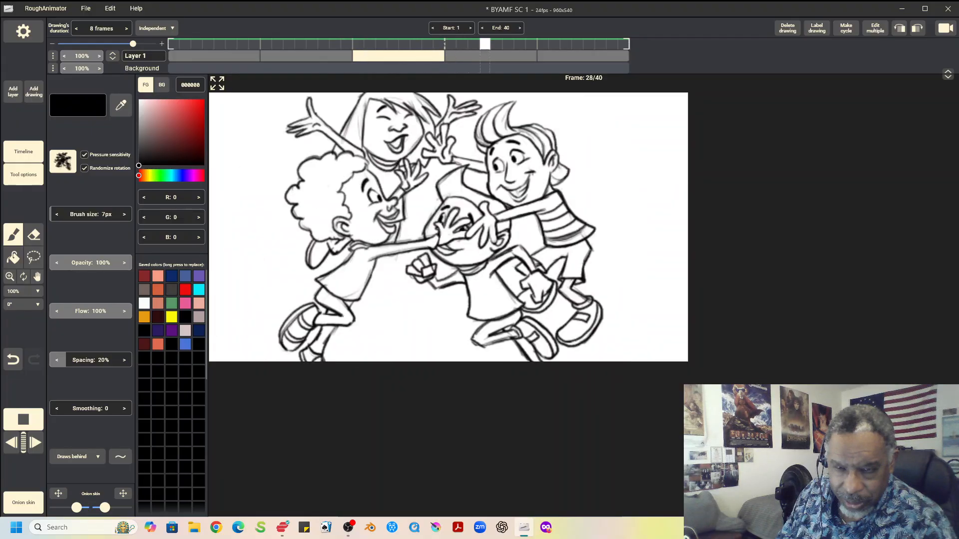
{"action": "key", "text": "space"}
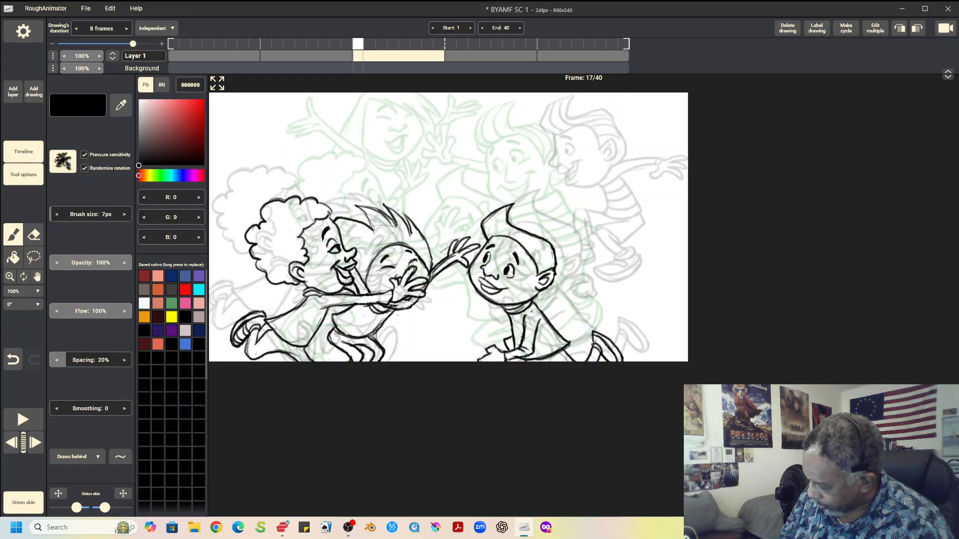
{"action": "key", "text": "Left"}
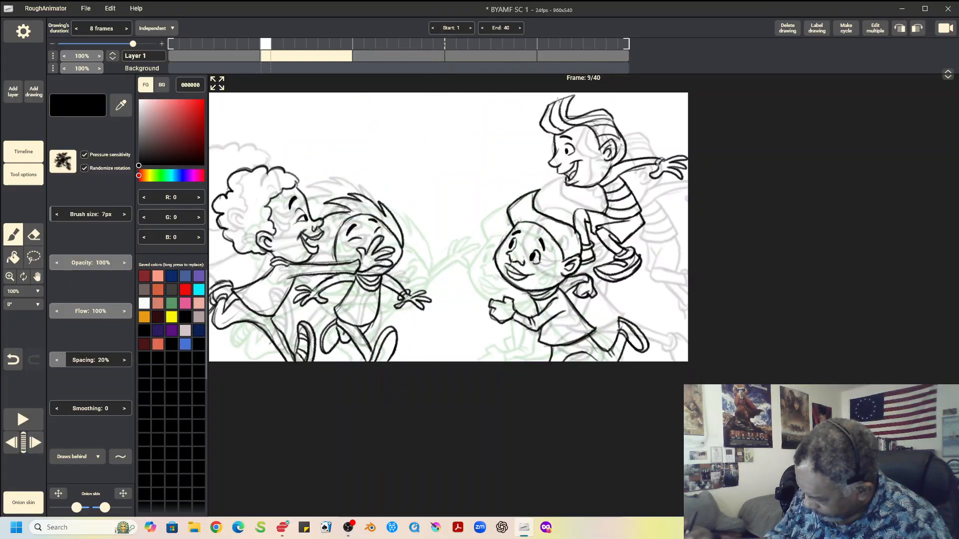
{"action": "key", "text": "Right"}
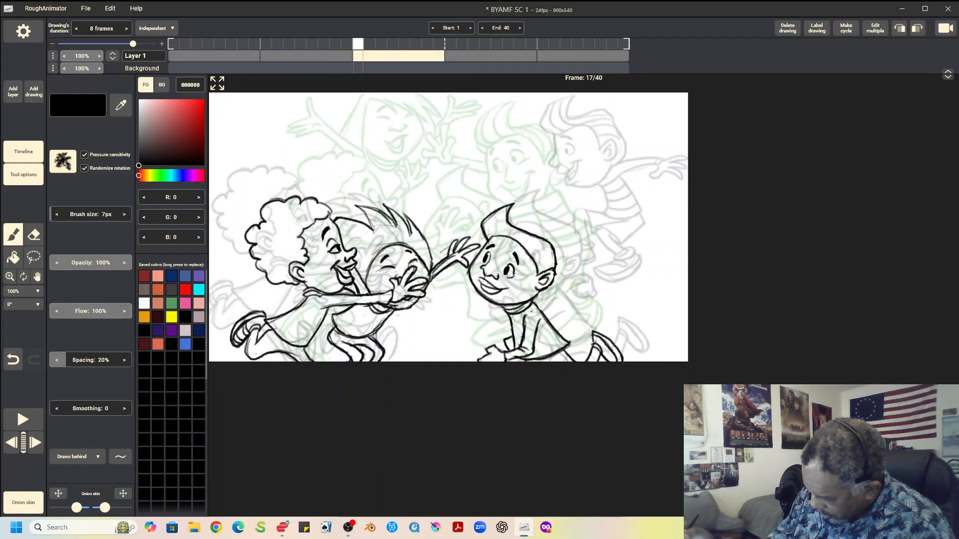
Lasso the pointed-hair boy's rear foot on frame 17, rotate it 20°, and play the animation to check the movement
{"action": "key", "text": "Right"}
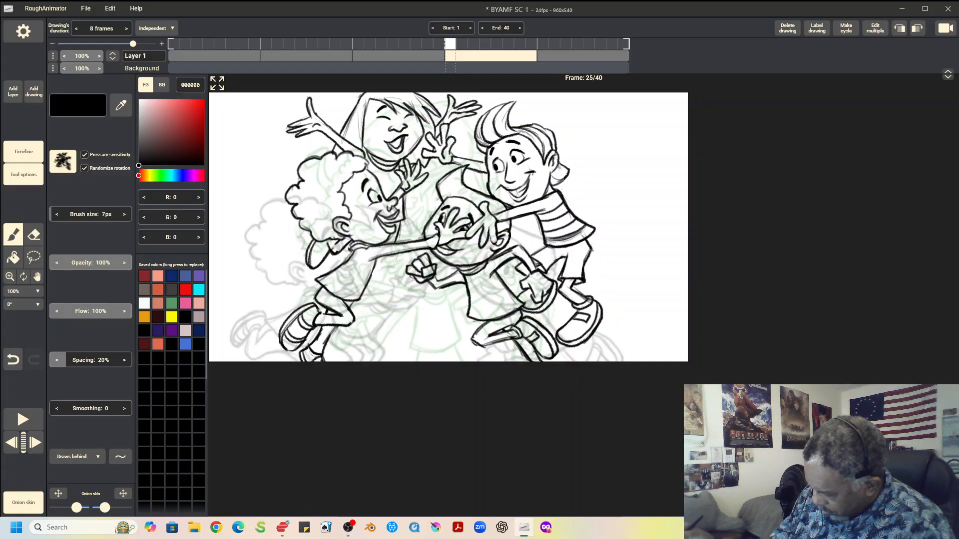
{"action": "key", "text": "Left"}
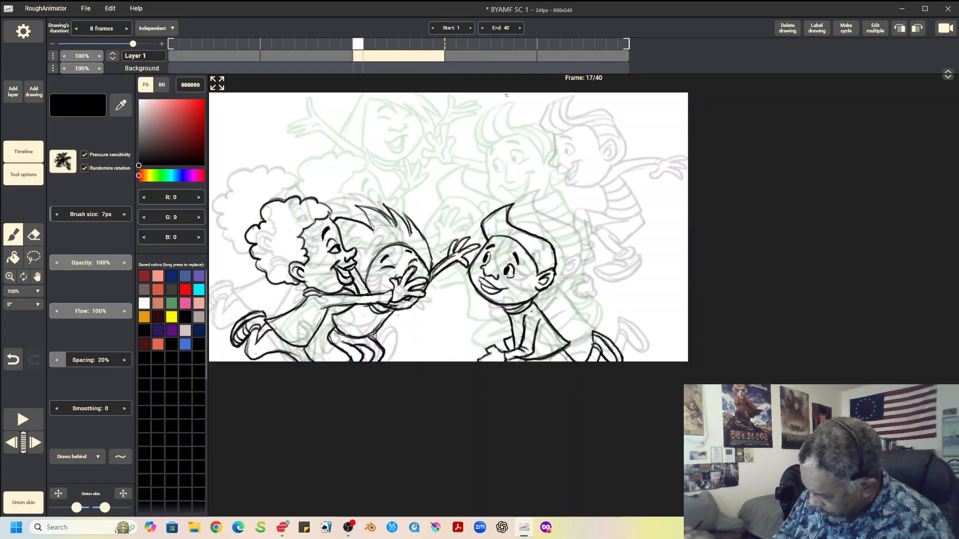
{"action": "key", "text": "l"}
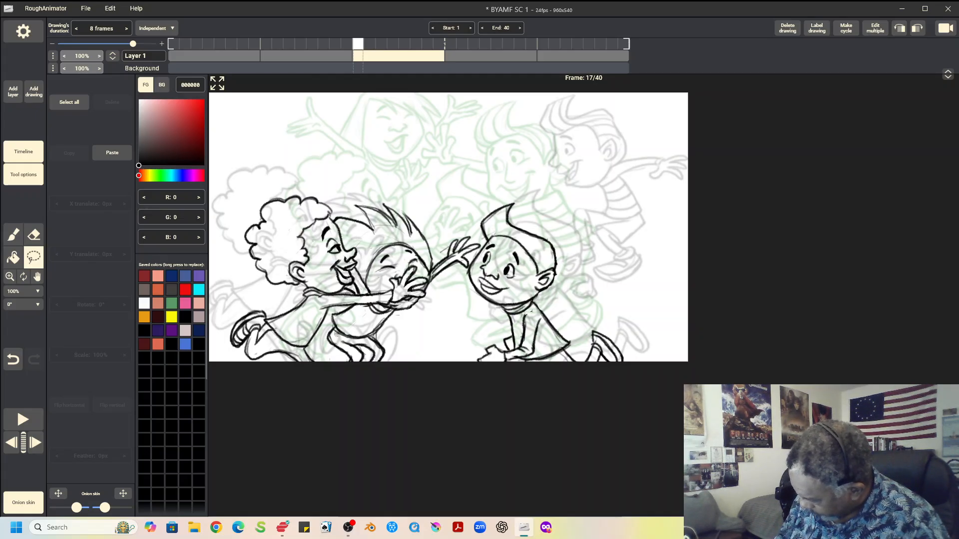
{"action": "mouse_move", "coordinate": [591, 324]}
{"action": "left_mouse_down"}
{"action": "mouse_move", "coordinate": [586, 375]}
{"action": "mouse_move", "coordinate": [641, 362]}
{"action": "mouse_move", "coordinate": [594, 321]}
{"action": "left_mouse_up"}
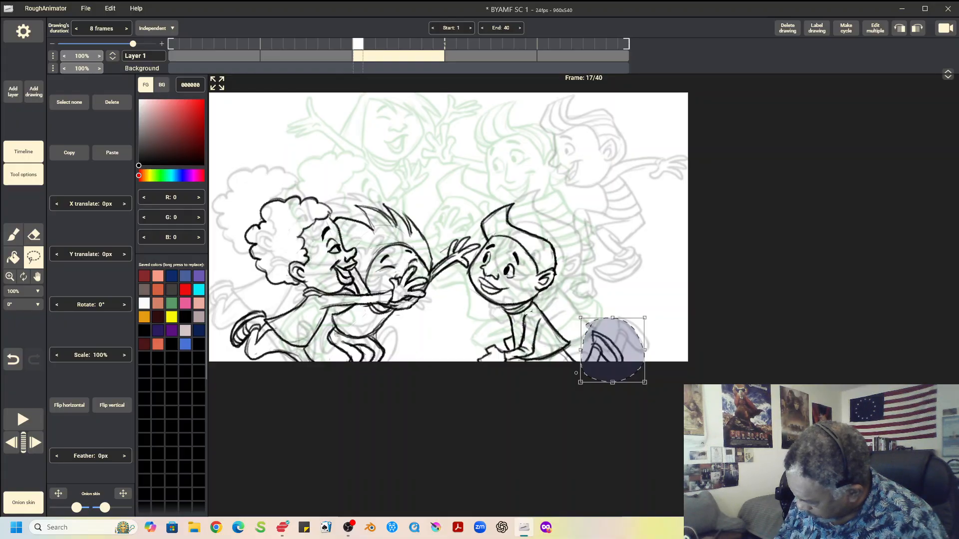
{"action": "left_click_drag", "start_coordinate": [659, 340], "coordinate": [665, 370]}
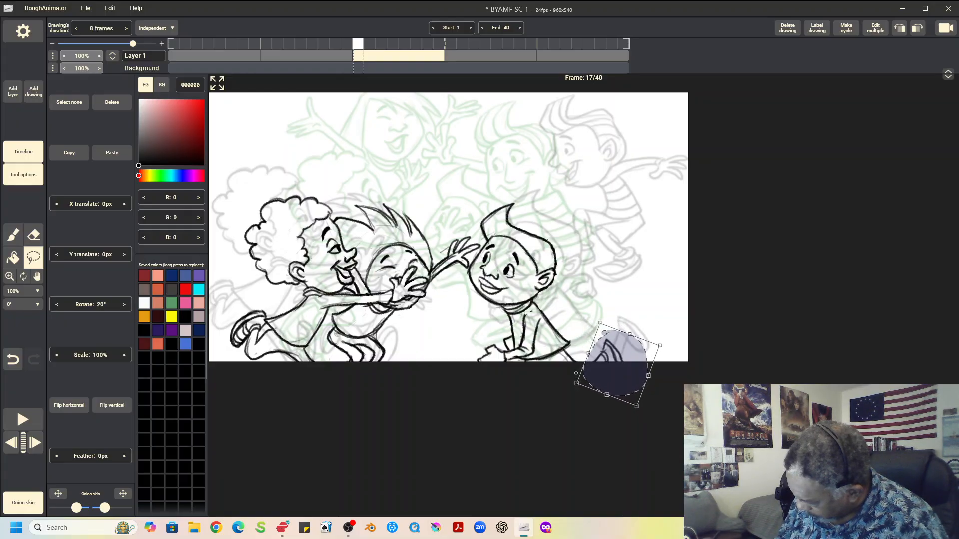
{"action": "key", "text": "ctrl+d"}
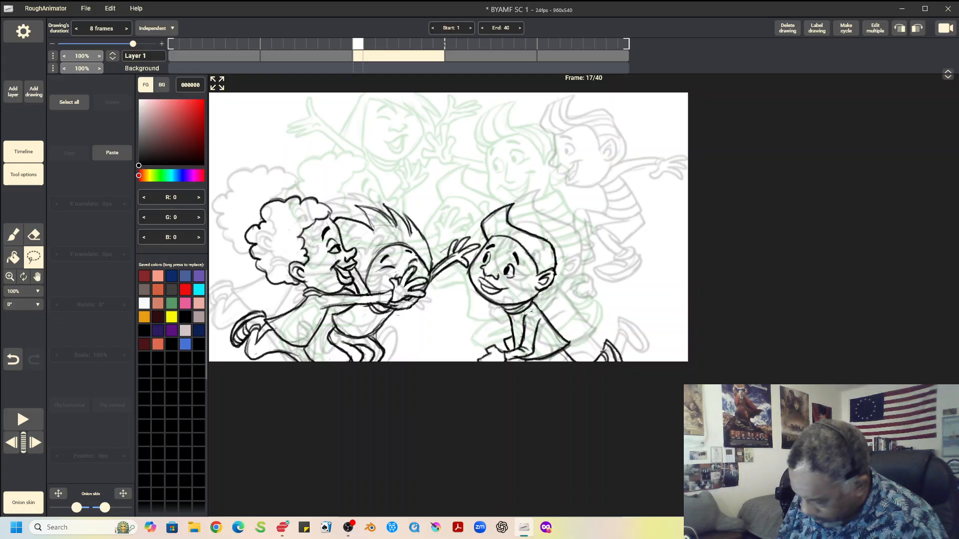
{"action": "key", "text": "space"}
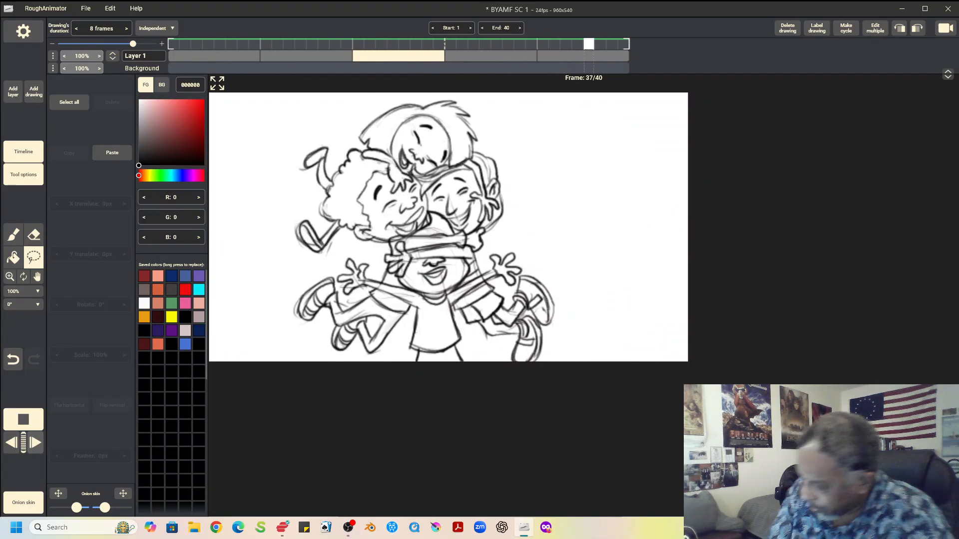
{"action": "left_click", "coordinate": [28, 429]}
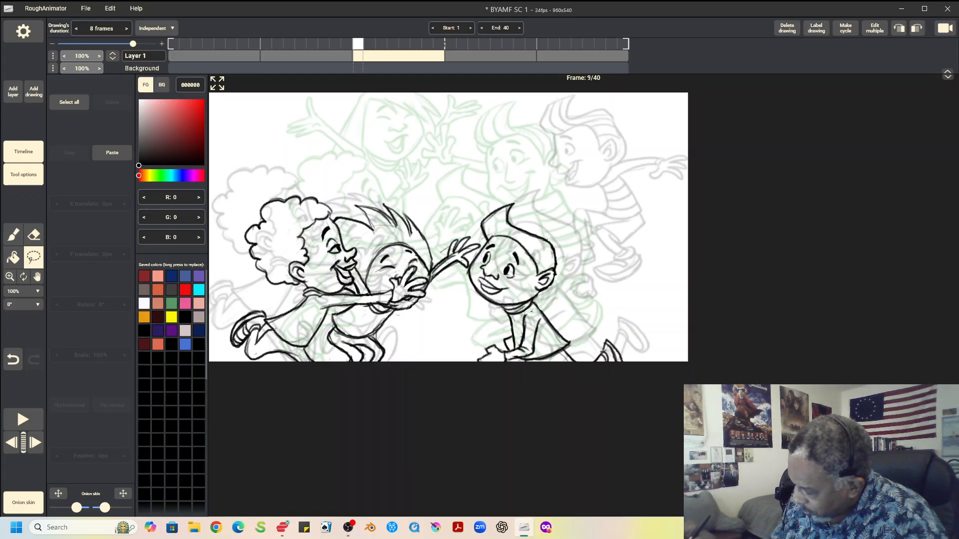
Copy the leaping striped-shirt boy from the frame 9 drawing and paste him onto frame 17
{"action": "key", "text": "Left"}
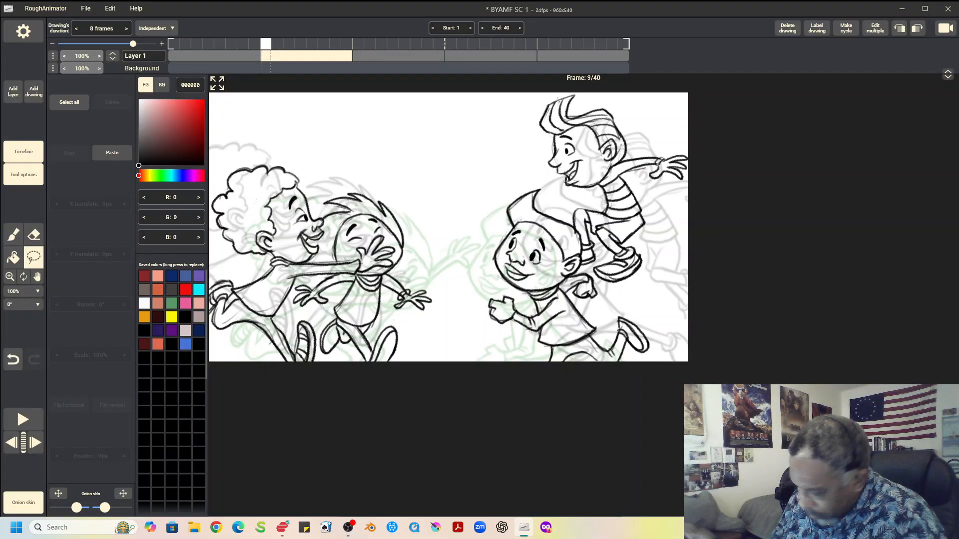
{"action": "left_click", "coordinate": [33, 235]}
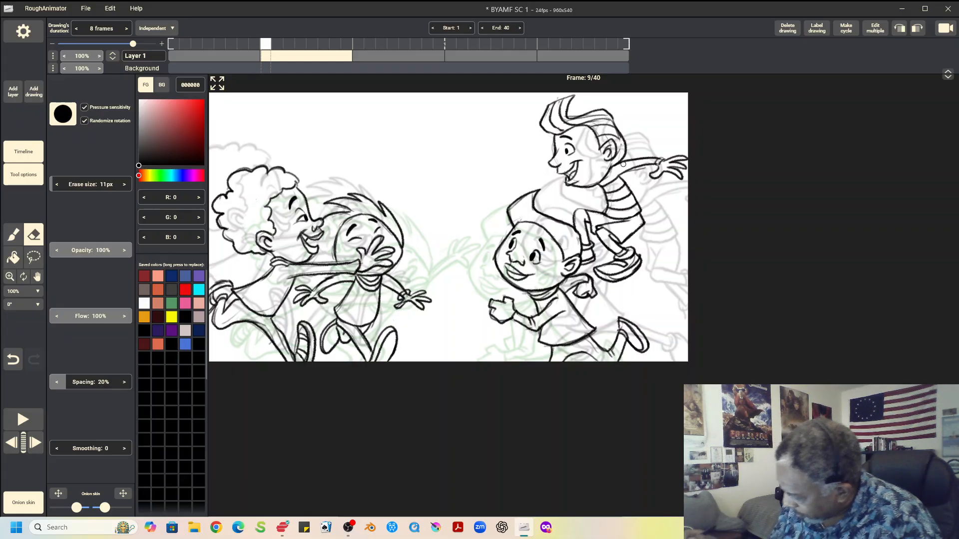
{"action": "left_click", "coordinate": [33, 257]}
{"action": "mouse_move", "coordinate": [542, 103]}
{"action": "left_mouse_down"}
{"action": "mouse_move", "coordinate": [537, 157]}
{"action": "mouse_move", "coordinate": [605, 289]}
{"action": "mouse_move", "coordinate": [645, 282]}
{"action": "mouse_move", "coordinate": [695, 236]}
{"action": "mouse_move", "coordinate": [715, 161]}
{"action": "mouse_move", "coordinate": [685, 116]}
{"action": "mouse_move", "coordinate": [610, 90]}
{"action": "mouse_move", "coordinate": [537, 106]}
{"action": "left_mouse_up"}
{"action": "left_click", "coordinate": [69, 153]}
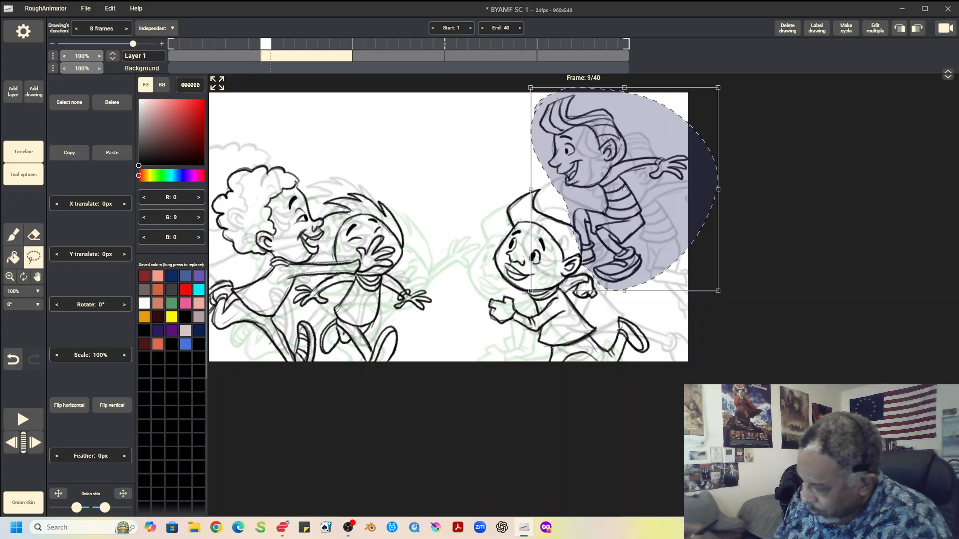
{"action": "key", "text": "Right"}
{"action": "key", "text": "ctrl+v"}
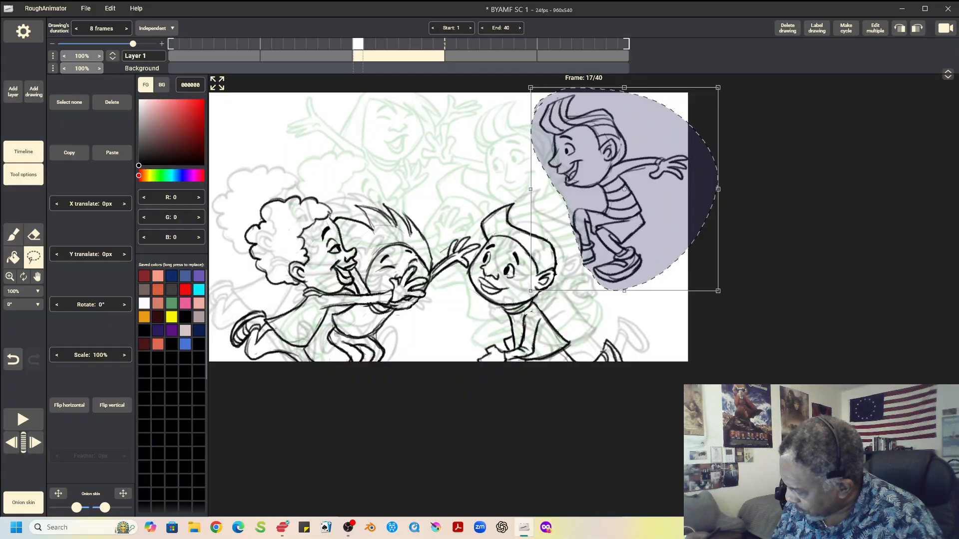
Scale the pasted striped-shirt boy to 102% and shift him -64 px horizontally and 3 px vertically on frame 17
{"action": "left_click_drag", "start_coordinate": [619, 184], "coordinate": [596, 186]}
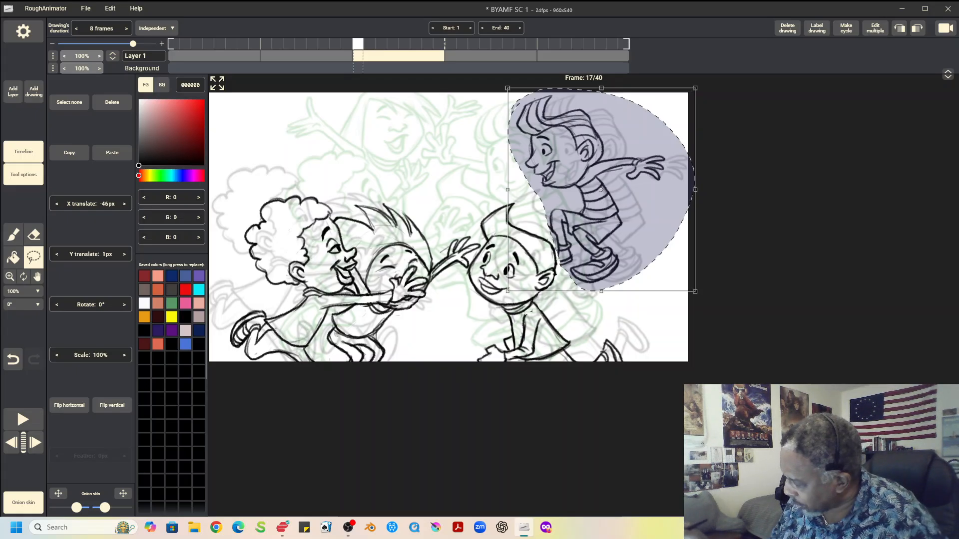
{"action": "scroll", "coordinate": [600, 189], "scroll_direction": "up", "scroll_amount": 2}
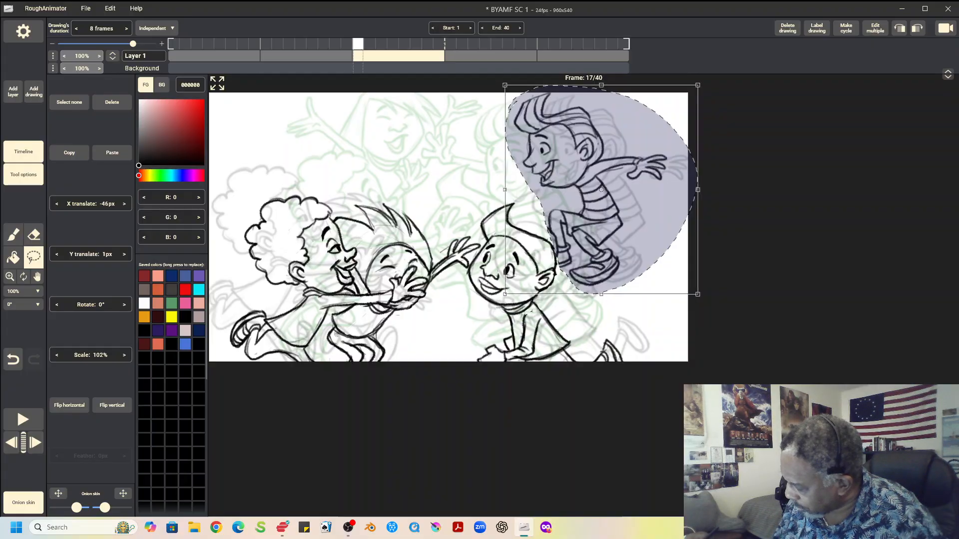
{"action": "key", "text": "Right"}
{"action": "key", "text": "Right"}
{"action": "key", "text": "Left"}
{"action": "key", "text": "Left"}
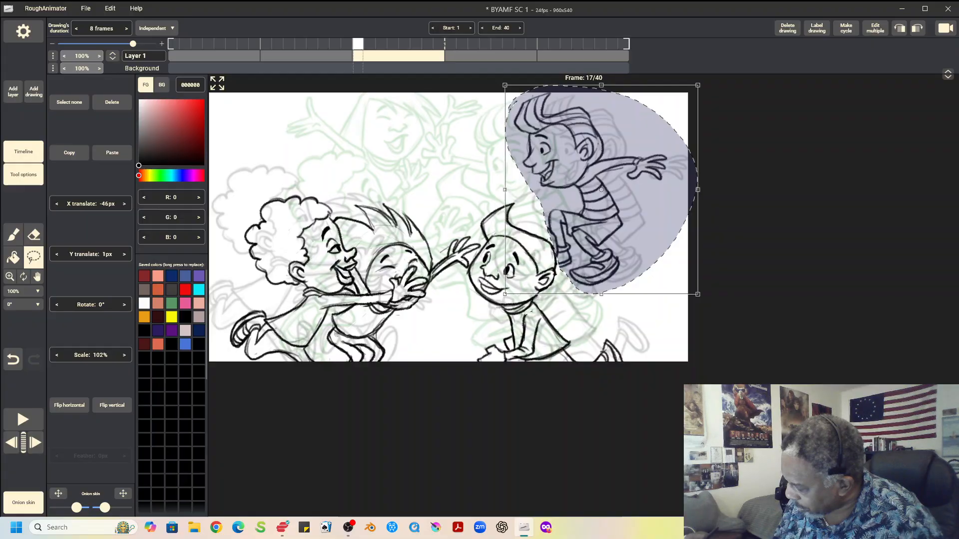
{"action": "key", "text": "Left"}
{"action": "key", "text": "Left"}
{"action": "key", "text": "Left"}
{"action": "key", "text": "Left"}
{"action": "key", "text": "Left"}
{"action": "key", "text": "Left"}
{"action": "key", "text": "Left"}
{"action": "key", "text": "Left"}
{"action": "key", "text": "Left"}
{"action": "key", "text": "Left"}
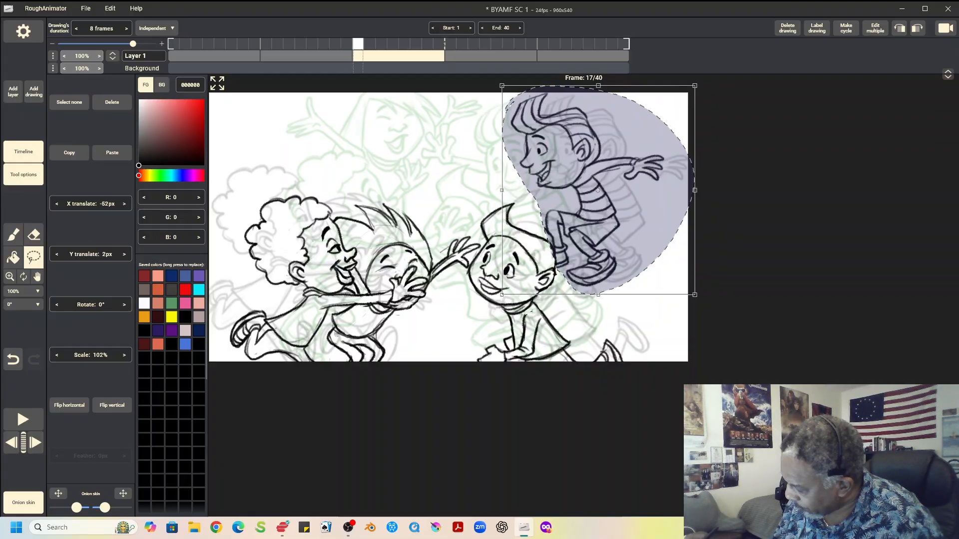
{"action": "key", "text": "Down"}
{"action": "key", "text": "Down"}
{"action": "key", "text": "Left"}
{"action": "key", "text": "Left"}
{"action": "key", "text": "Left"}
{"action": "key", "text": "Left"}
{"action": "key", "text": "Left"}
{"action": "key", "text": "Left"}
{"action": "key", "text": "Left"}
{"action": "key", "text": "Left"}
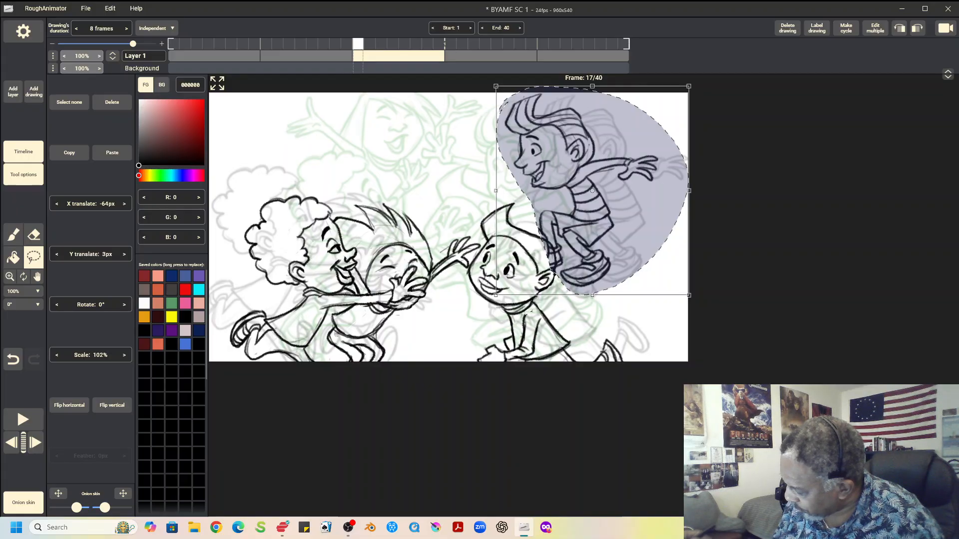
{"action": "key", "text": "ctrl+d"}
Play the animation to check how the pasted striped-shirt boy leaps through frame 17
{"action": "key", "text": "e"}
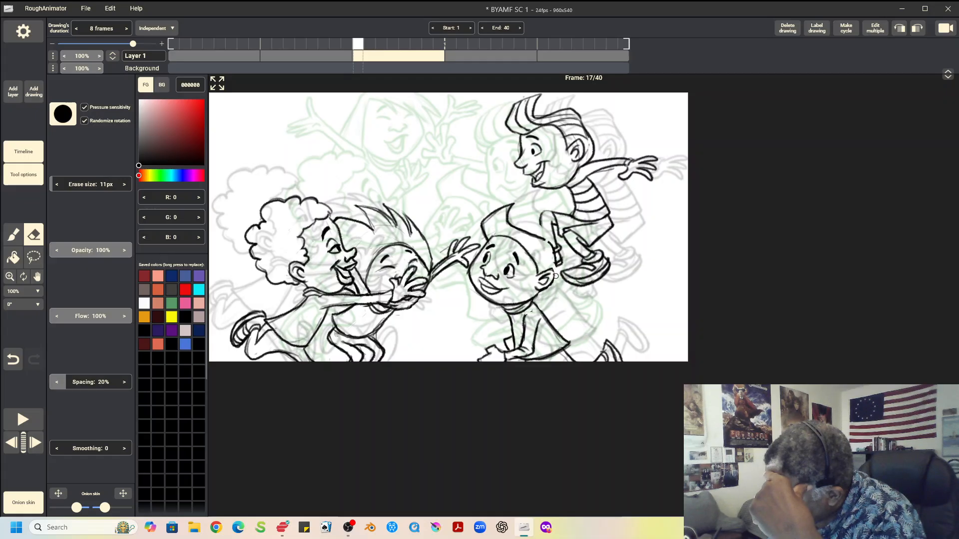
{"action": "key", "text": "b"}
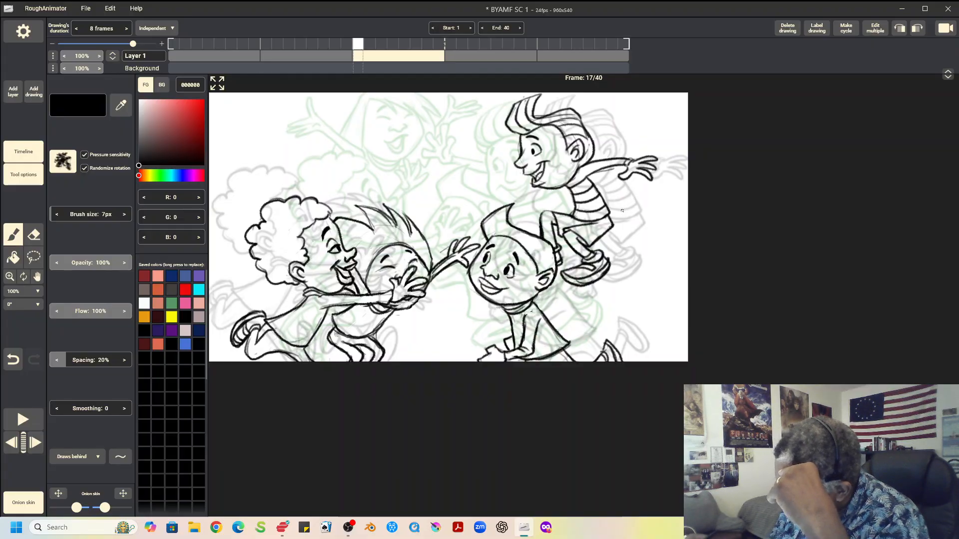
{"action": "key", "text": "space"}
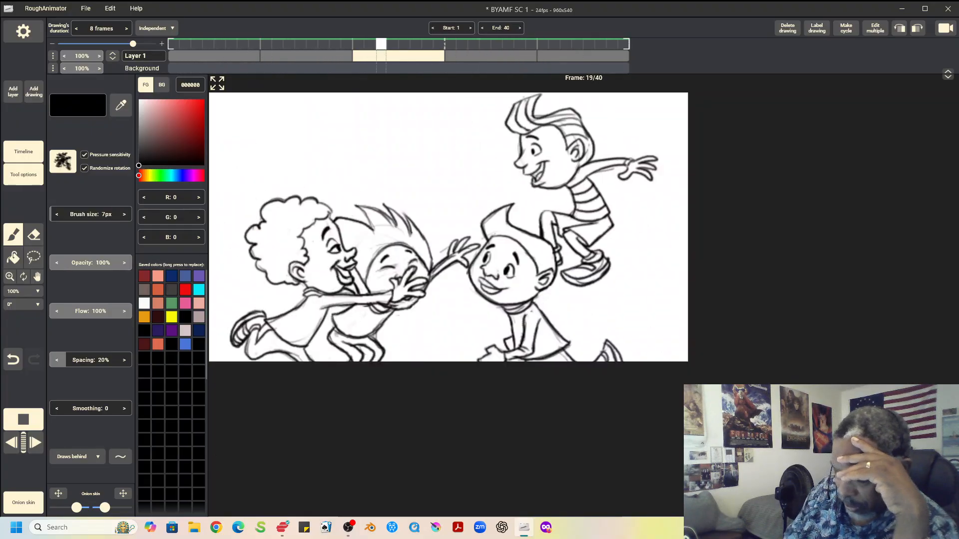
{"action": "key", "text": "space"}
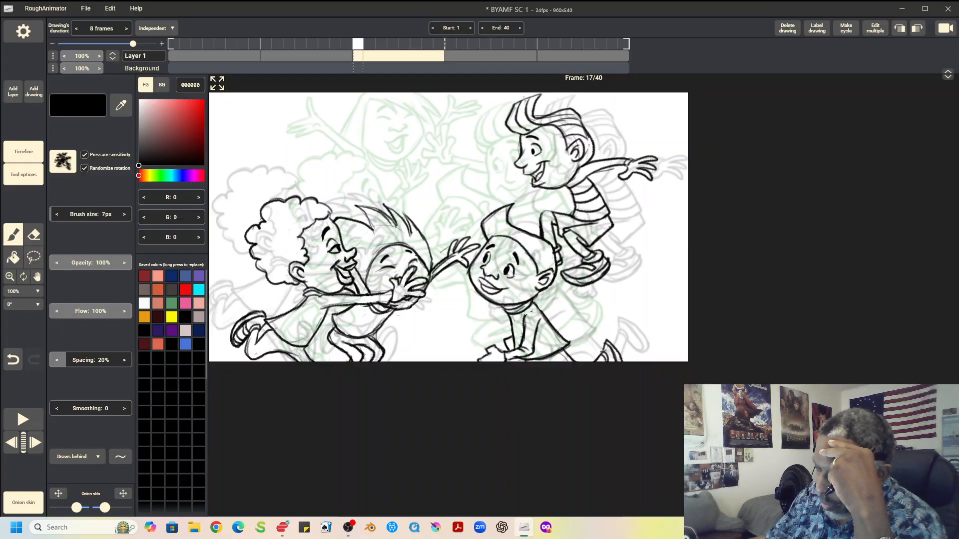
Shorten the first and second drawings on Layer 1 to 6 frames each
{"action": "key", "text": "Left"}
{"action": "key", "text": "Left"}
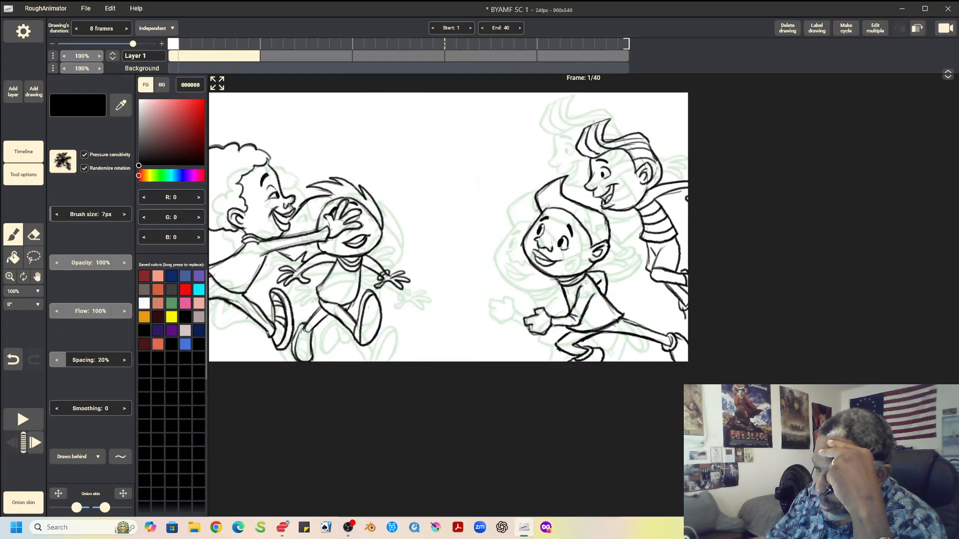
{"action": "key", "text": "minus"}
{"action": "key", "text": "minus"}
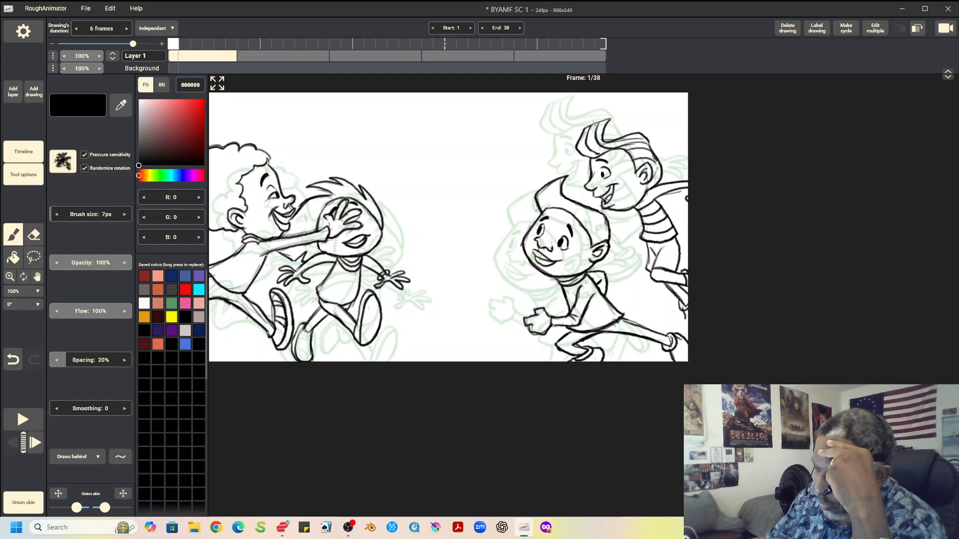
{"action": "key", "text": "Right"}
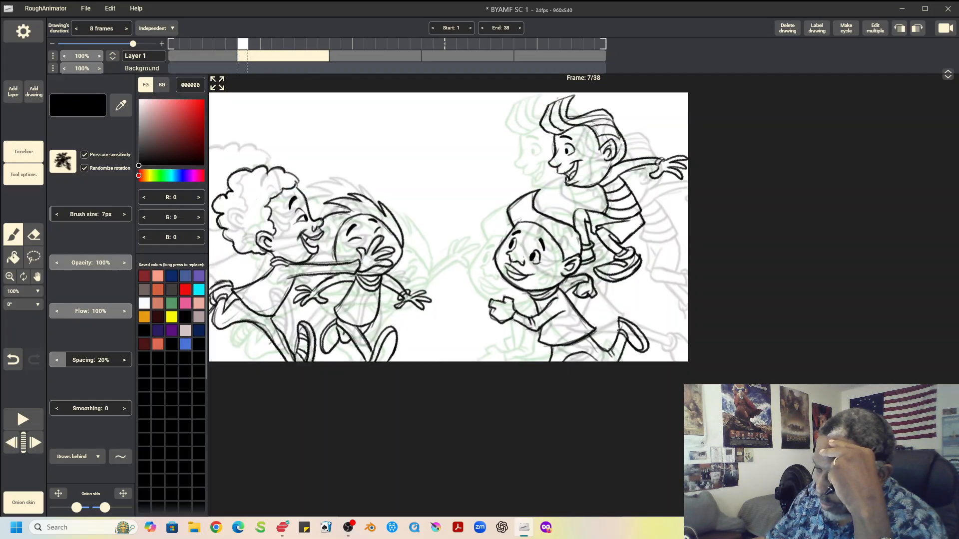
{"action": "key", "text": "minus"}
{"action": "key", "text": "minus"}
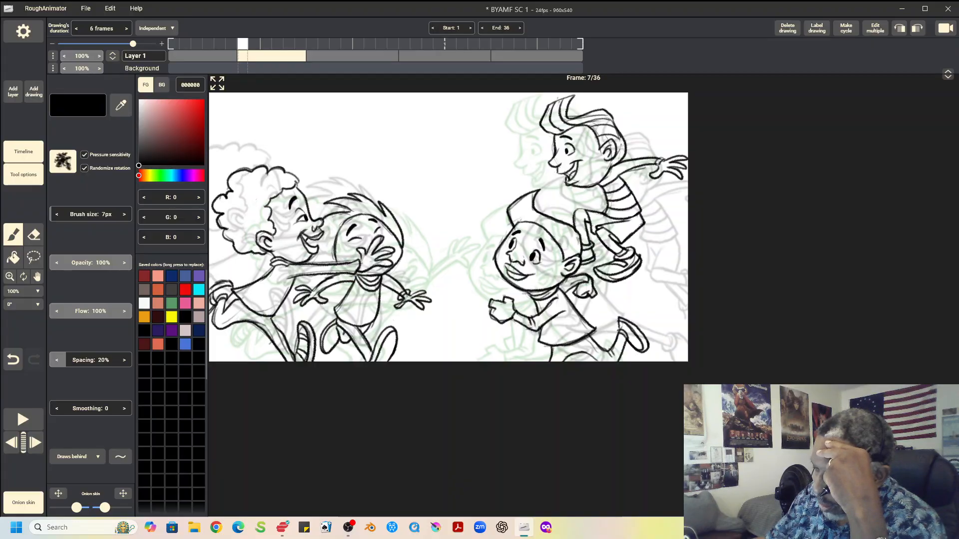
Shorten the third, fourth and fifth drawings on Layer 1 to 6 frames each, and play the retimed animation
{"action": "key", "text": "Right"}
{"action": "key", "text": "minus"}
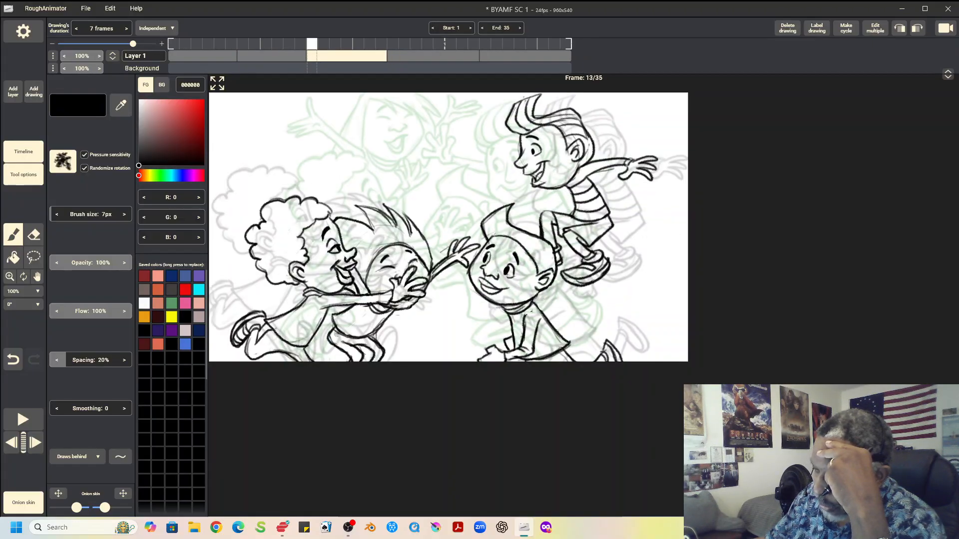
{"action": "key", "text": "minus"}
{"action": "key", "text": "Right"}
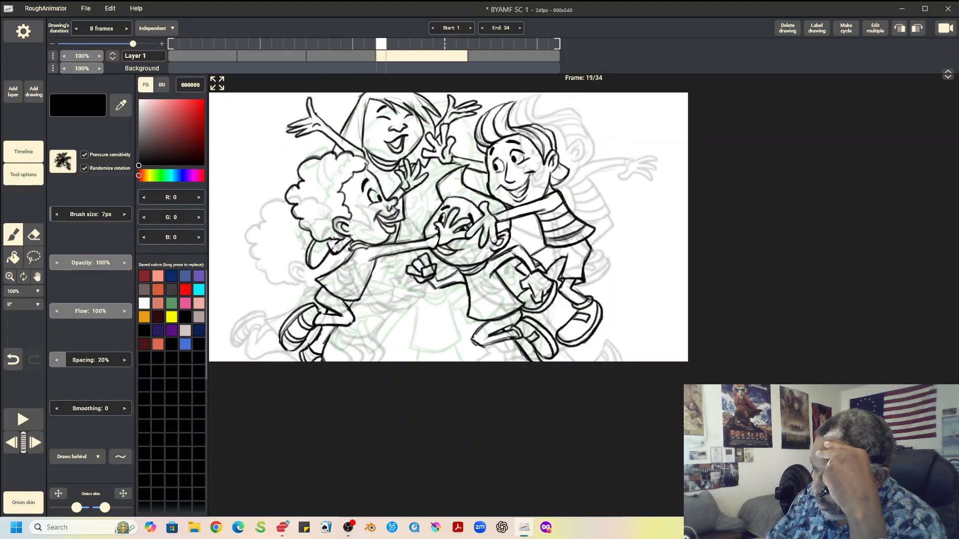
{"action": "key", "text": "minus"}
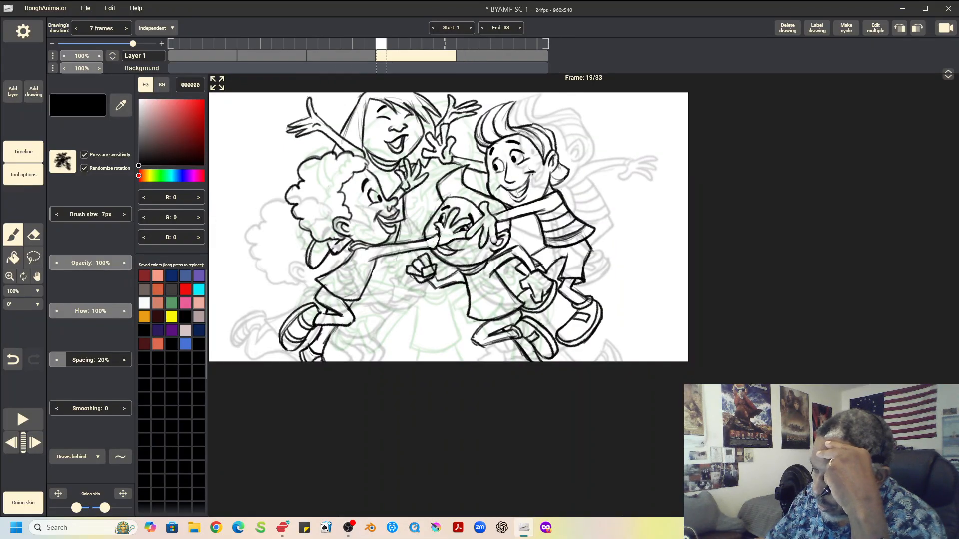
{"action": "key", "text": "minus"}
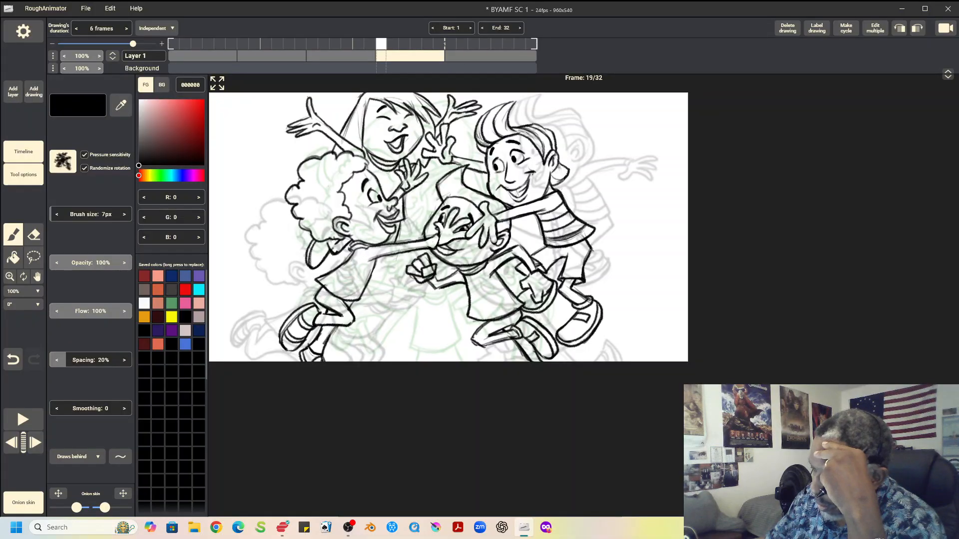
{"action": "key", "text": "Right"}
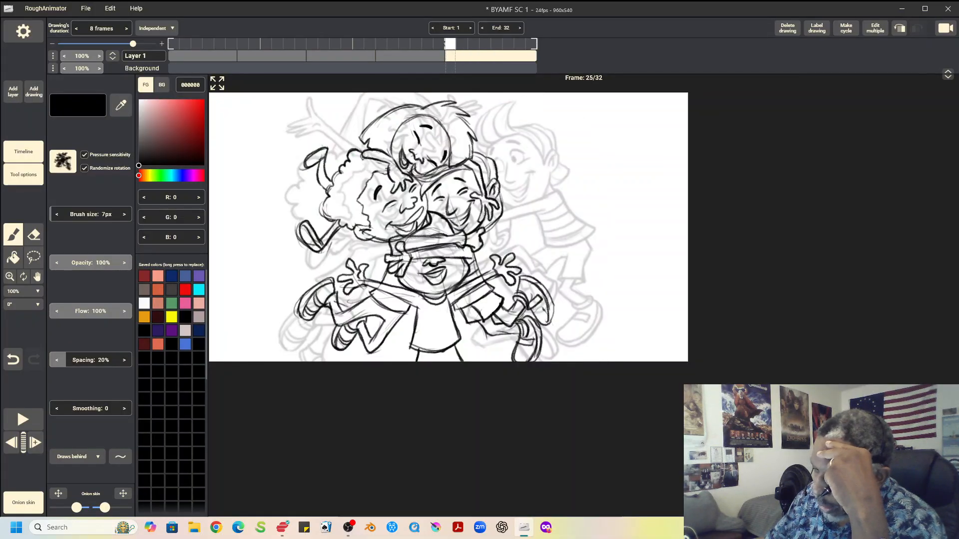
{"action": "key", "text": "minus"}
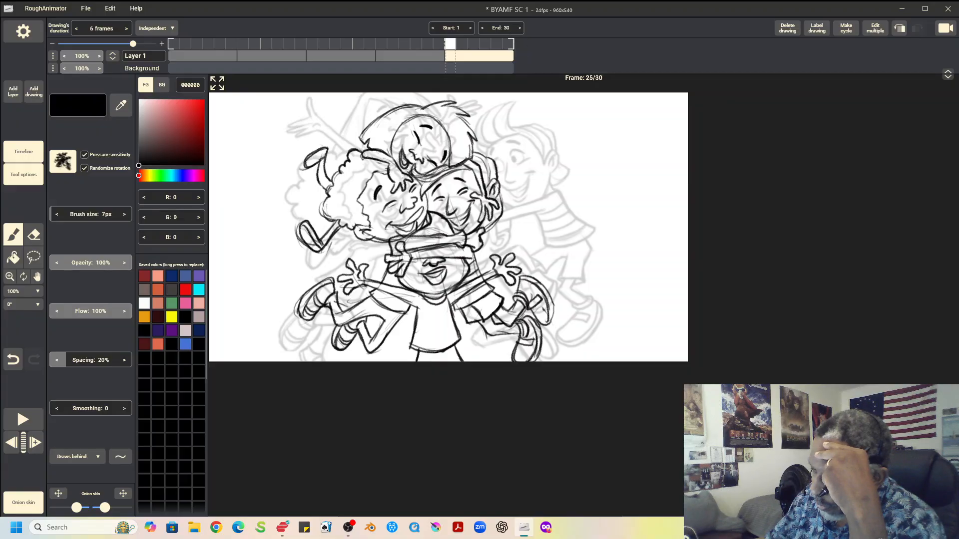
{"action": "key", "text": "space"}
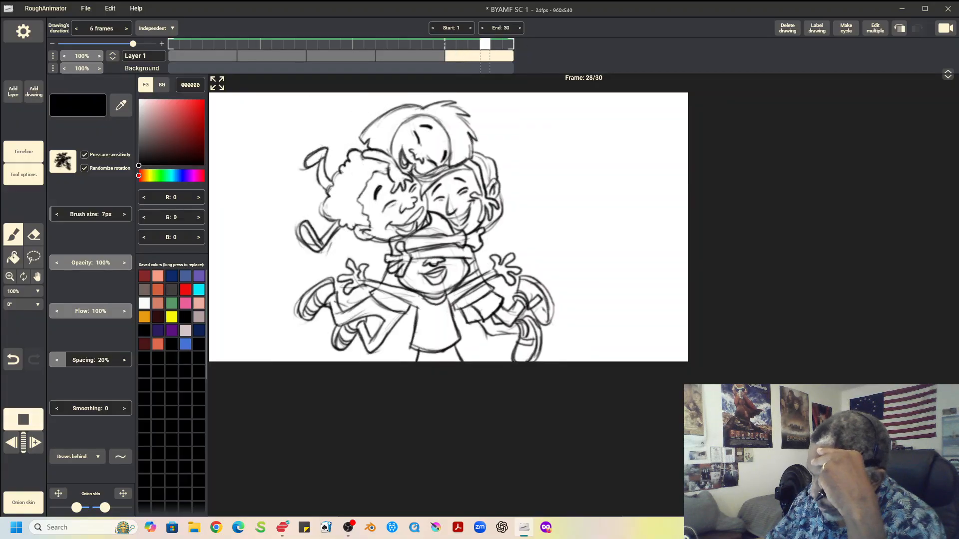